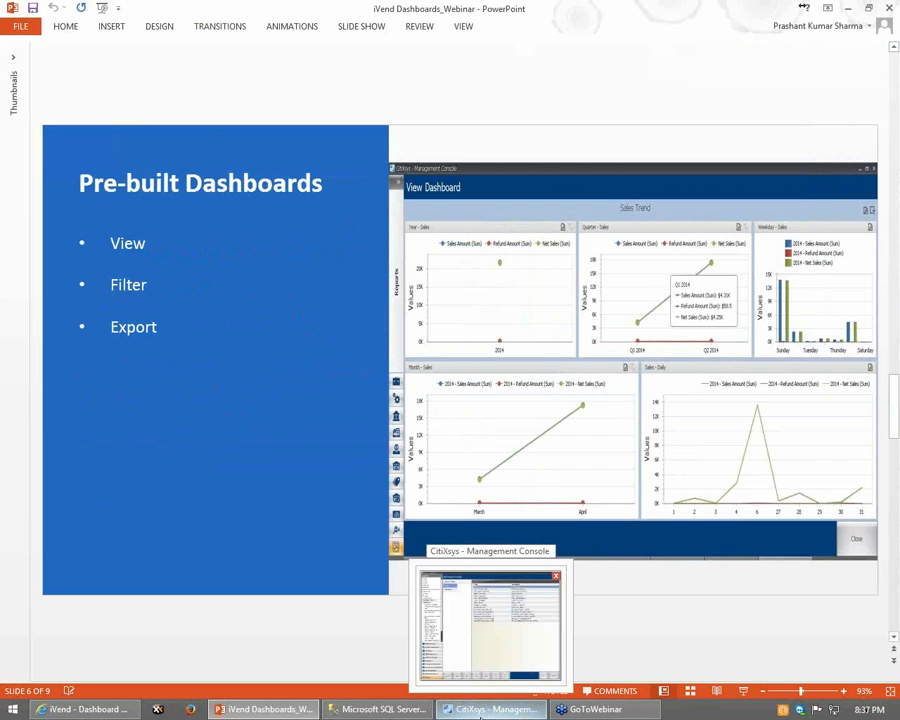
Switch to the CitiXsys Management Console, leave the Dashboard Search and open the Sales Trend dashboard.
left_click(480, 712)
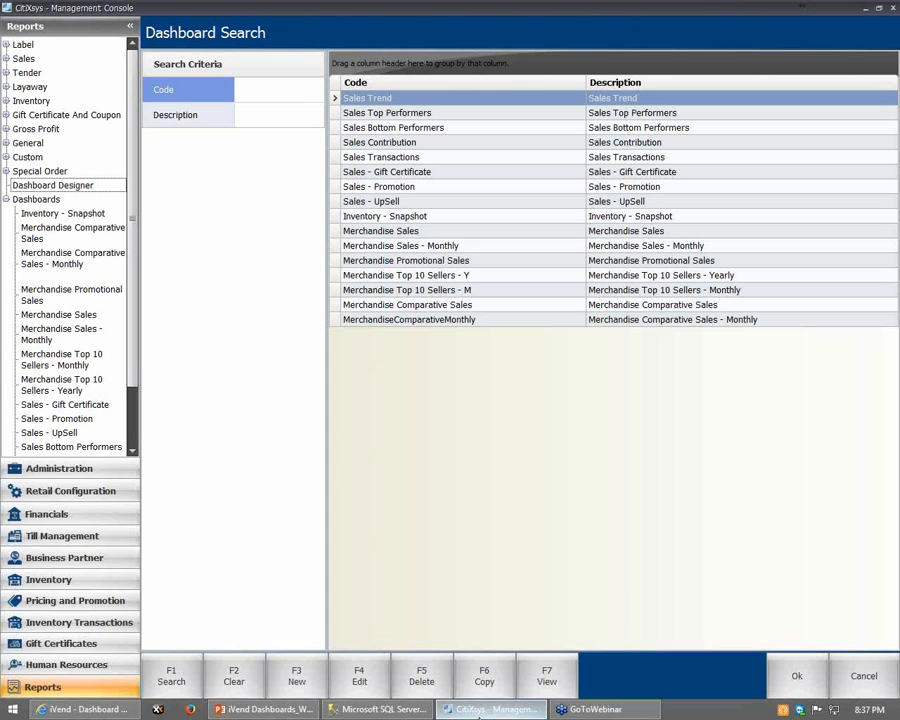
left_click(858, 674)
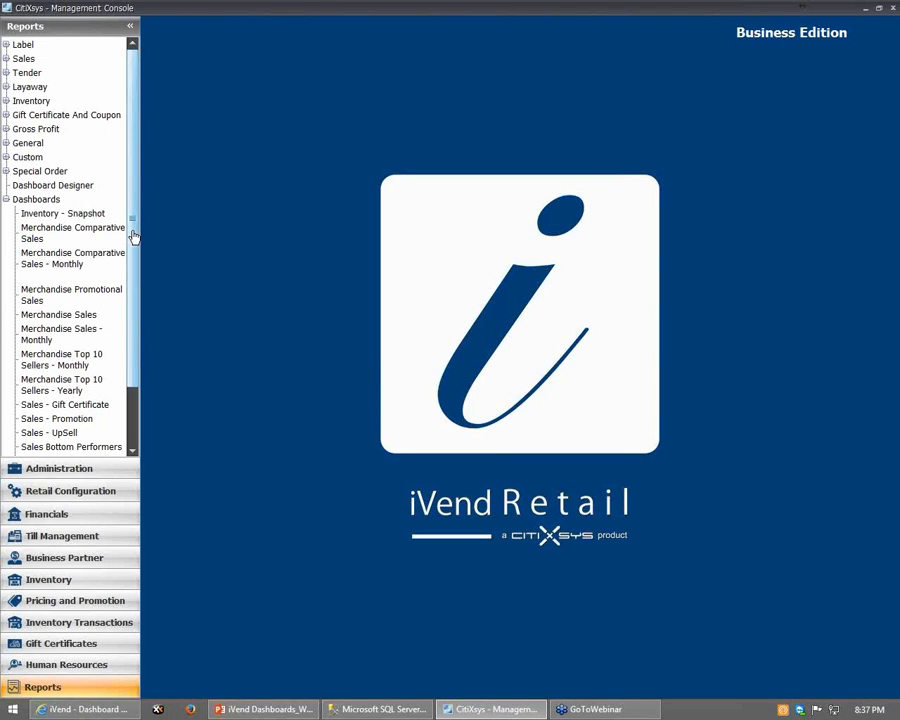
scroll(136, 342, "down", 1)
scroll(136, 342, "down", 1)
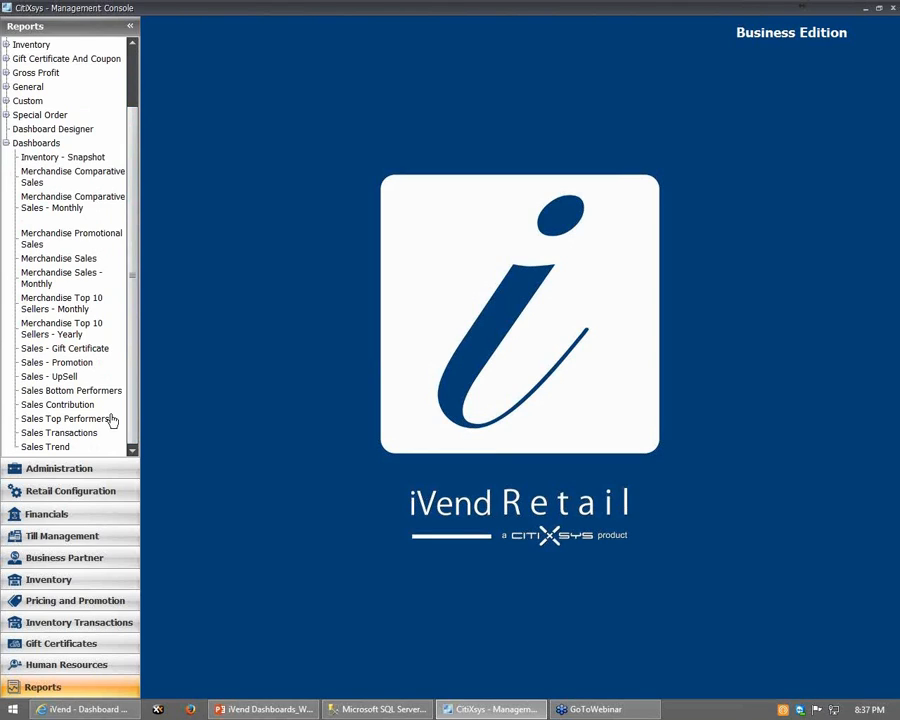
left_click(31, 449)
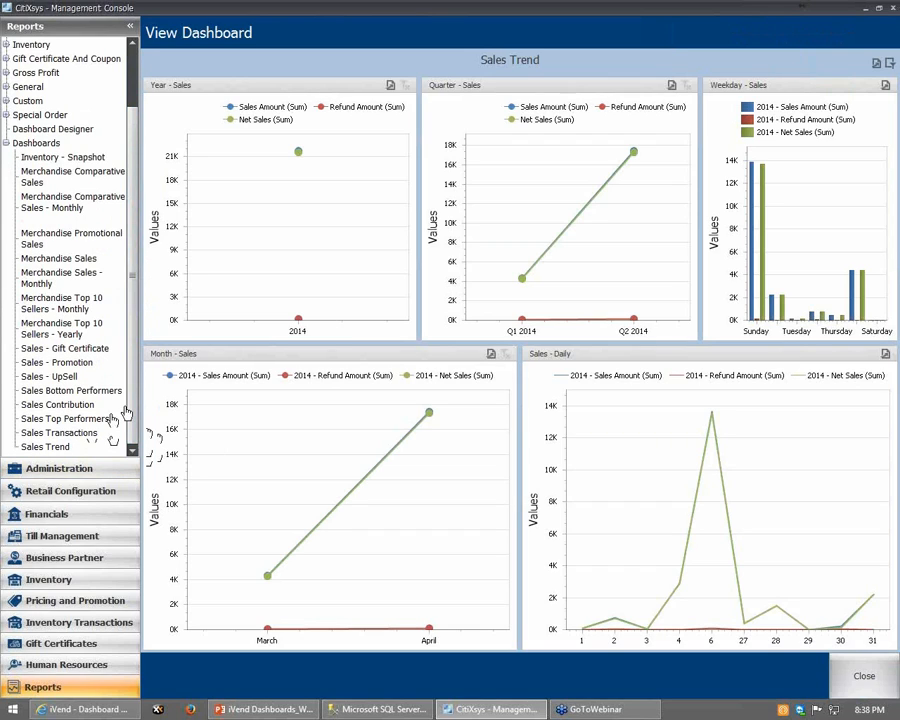
Inspect data points in the daily and quarterly sales charts, and collapse the Reports navigation to enlarge the dashboard.
mouse_move(672, 585)
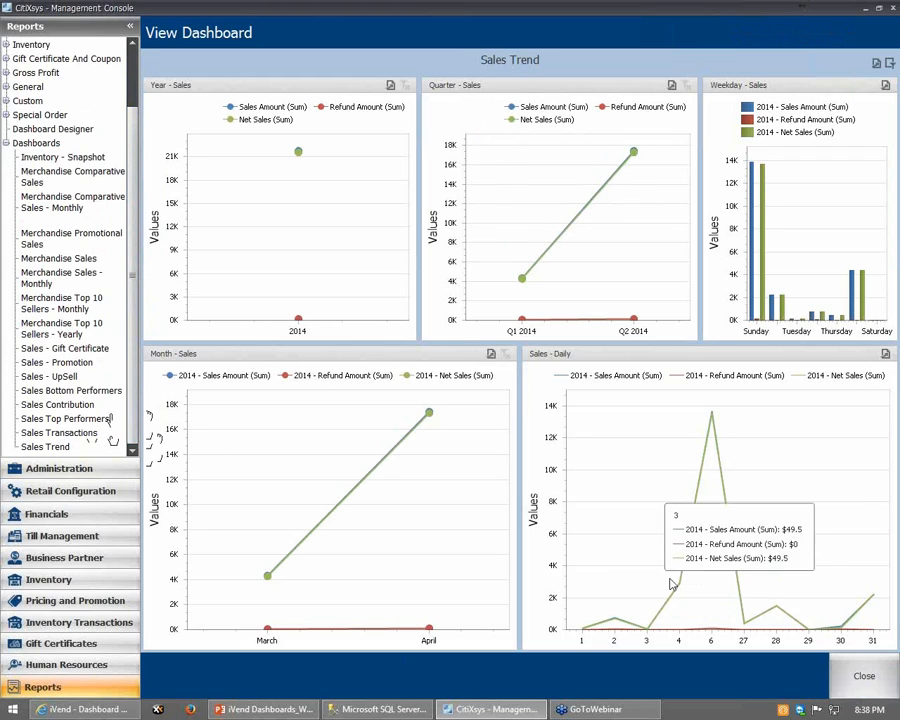
mouse_move(856, 609)
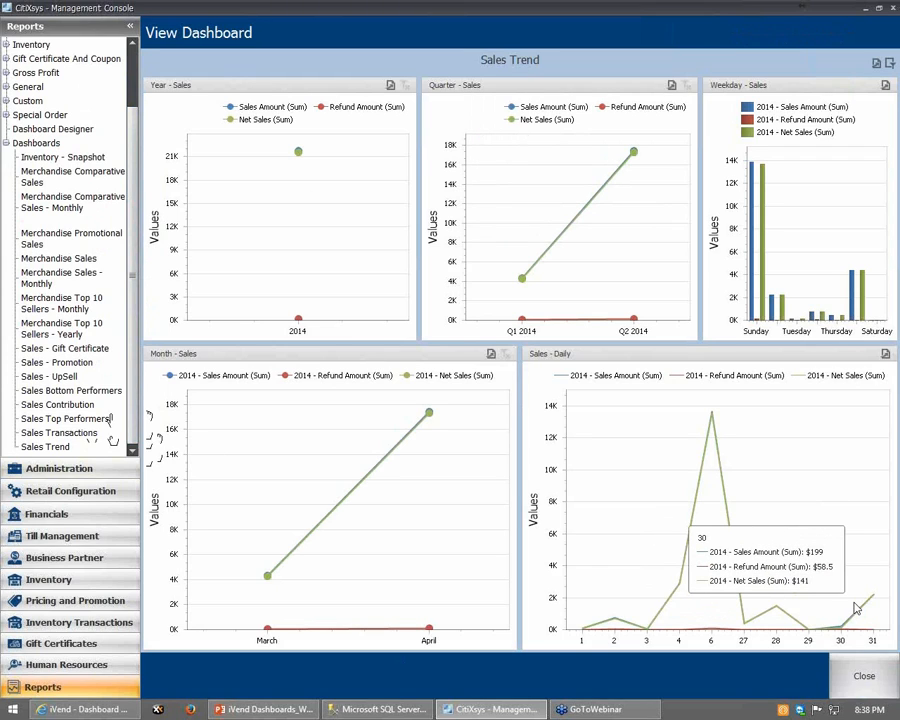
mouse_move(499, 332)
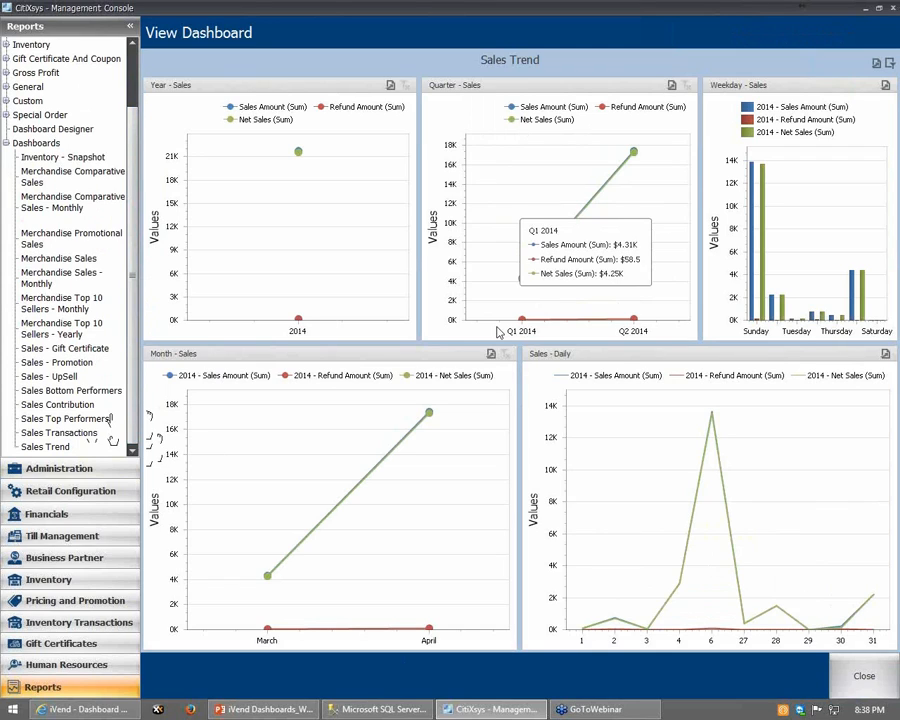
left_click(131, 29)
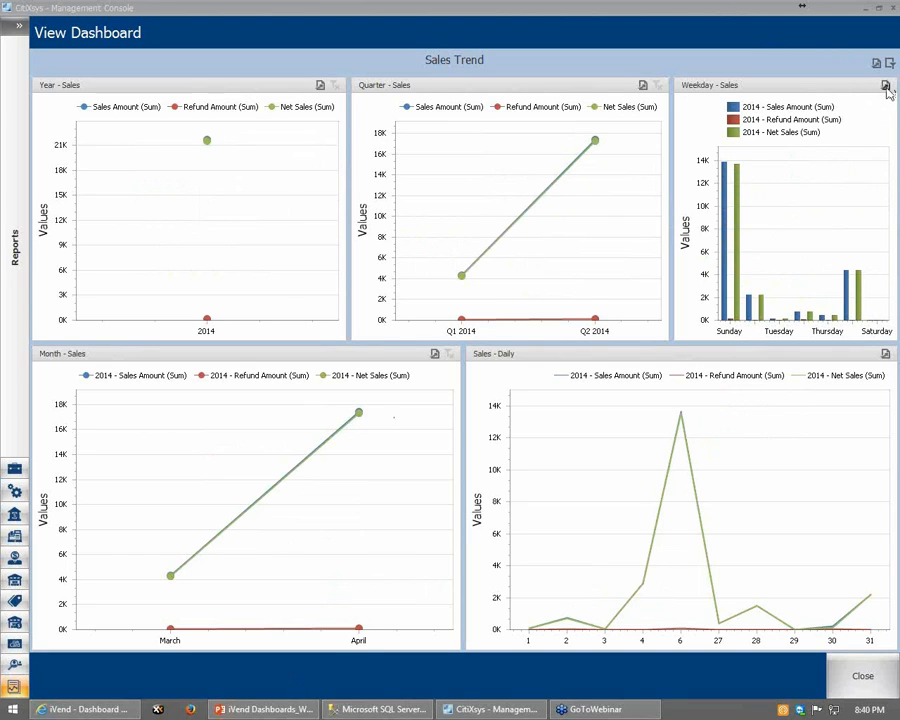
Export the Weekday - Sales chart to PDF in portrait Letter layout, saving it as Weekday - Sales in Documents.
left_click(886, 88)
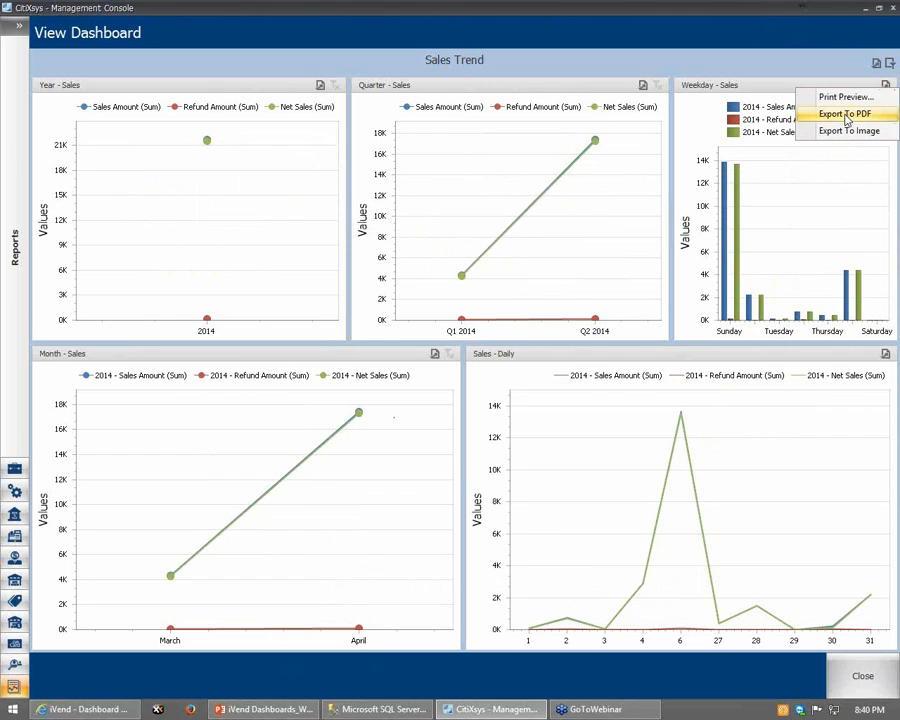
left_click(846, 115)
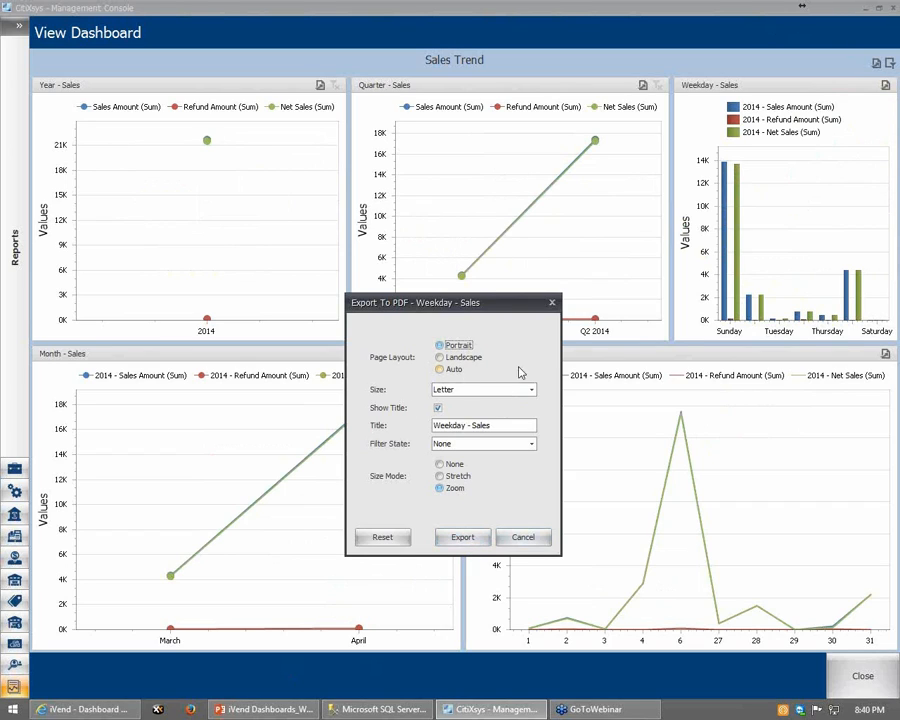
left_click(480, 547)
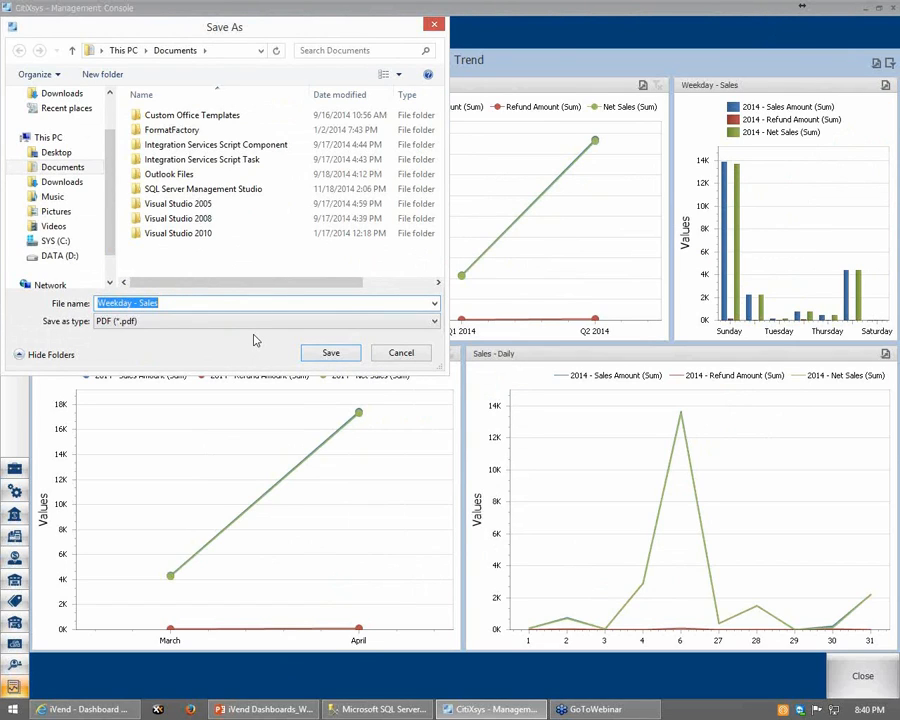
left_click(312, 358)
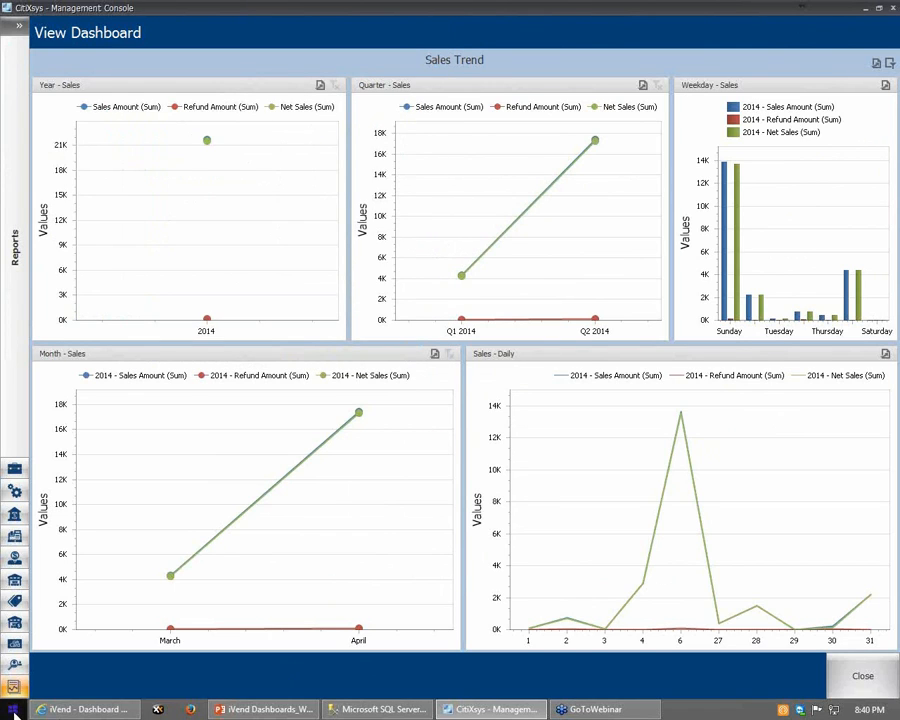
View the exported Weekday - Sales PDF from the Documents folder, then close it.
left_click(14, 710)
left_click(403, 481)
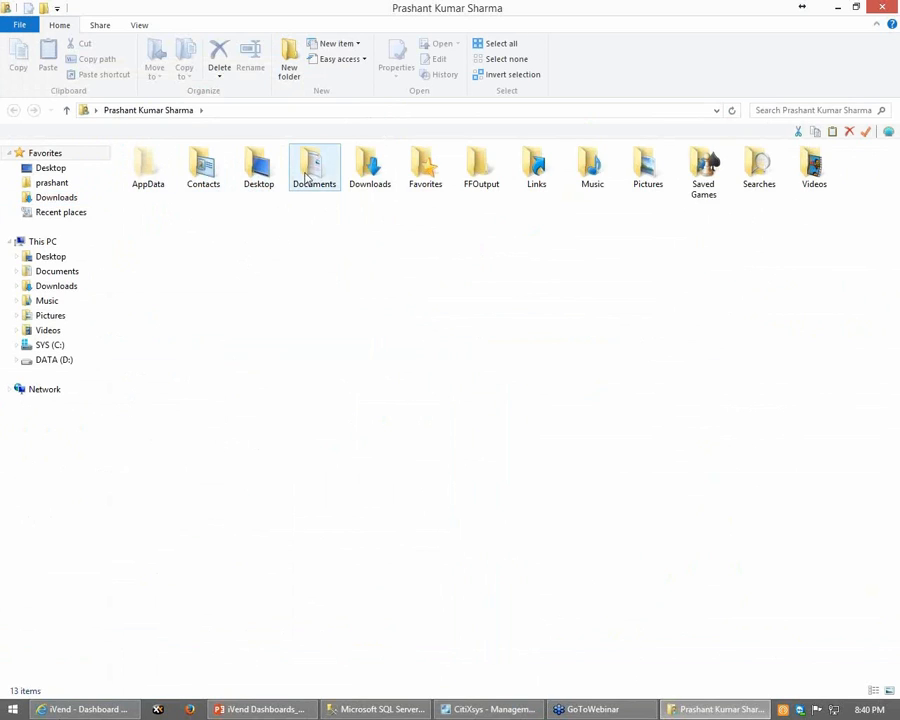
double_click(307, 172)
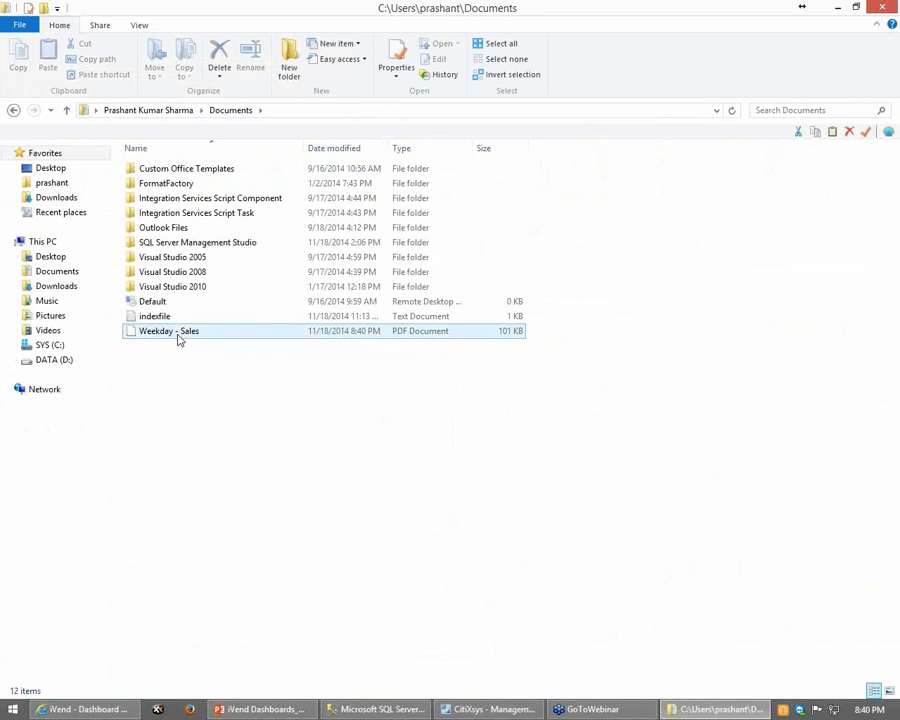
left_click(178, 336)
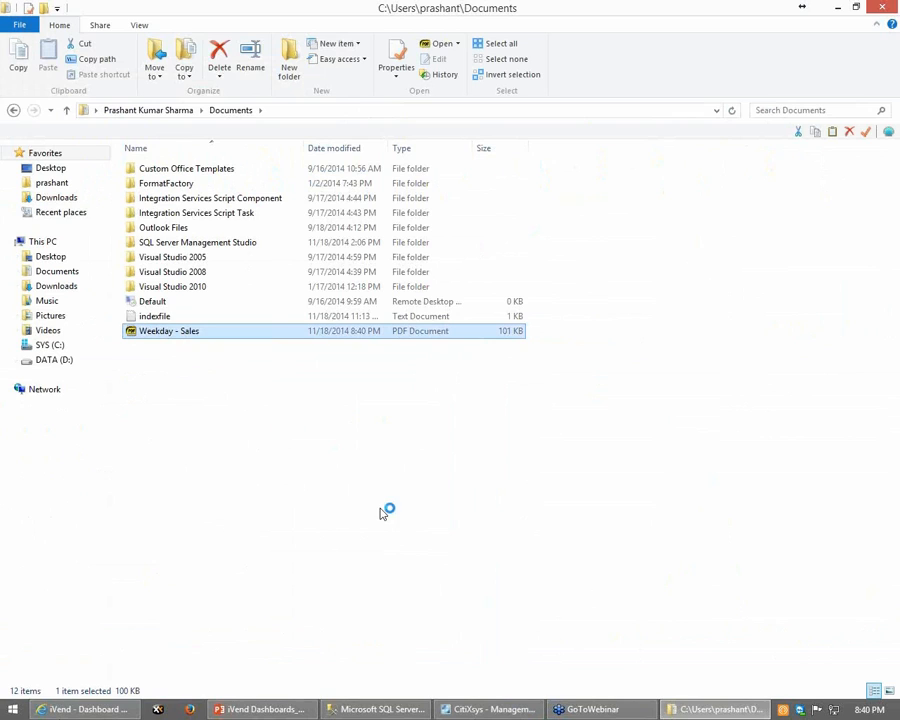
key("Return")
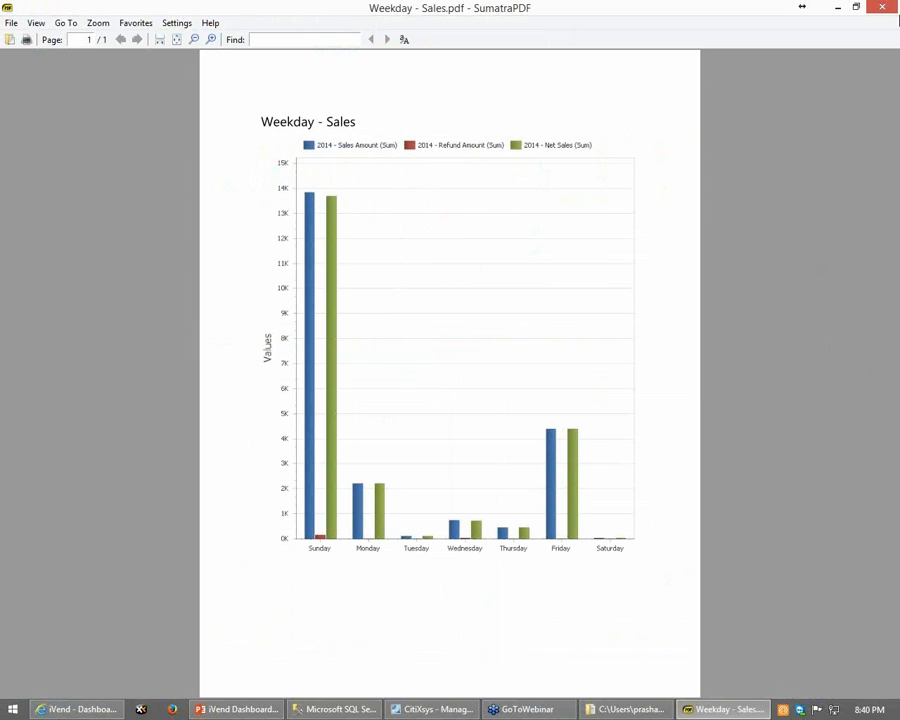
left_click(883, 9)
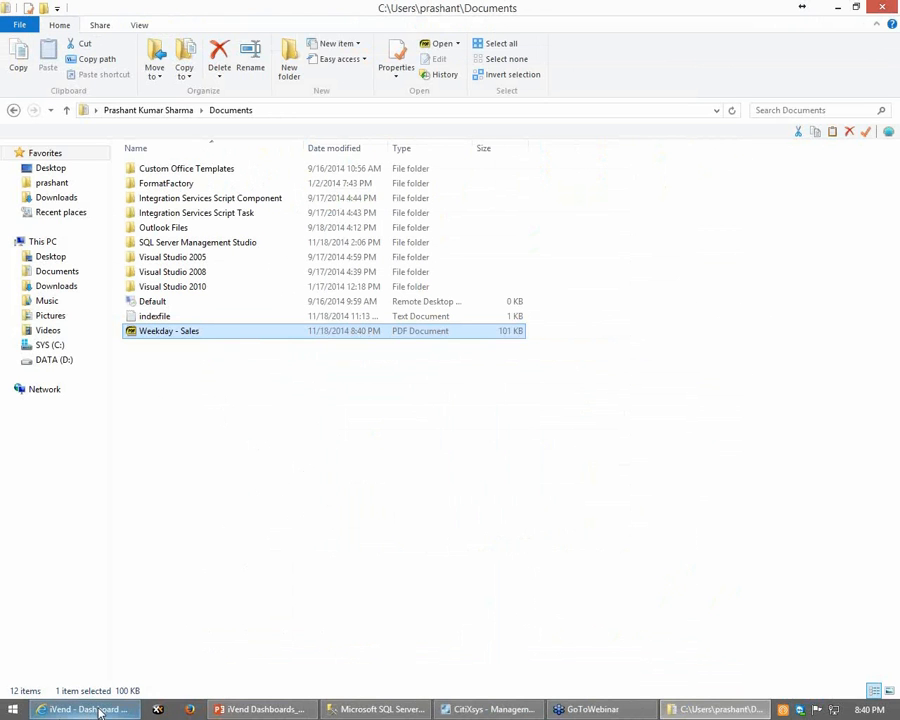
Return to the CitiXsys Management Console and review the export options of the Weekday - Sales chart without choosing one.
left_click(100, 710)
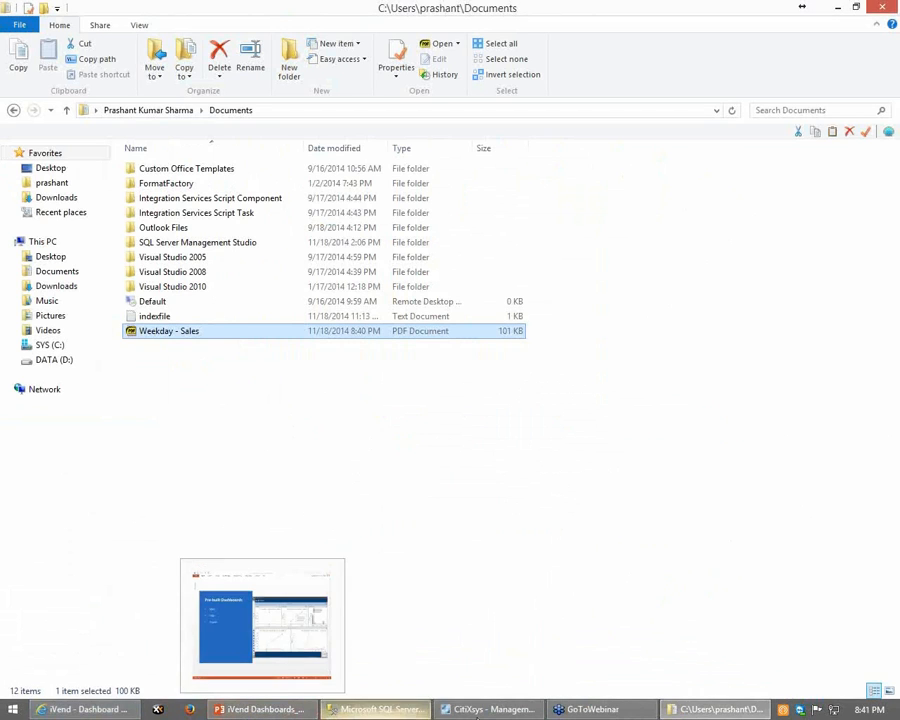
left_click(500, 710)
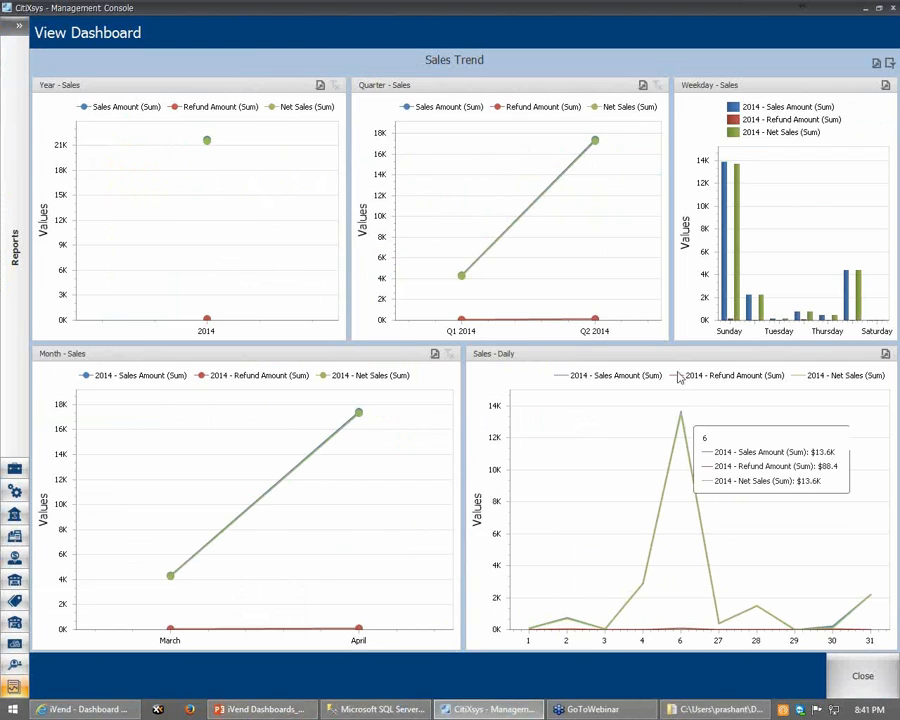
left_click(884, 86)
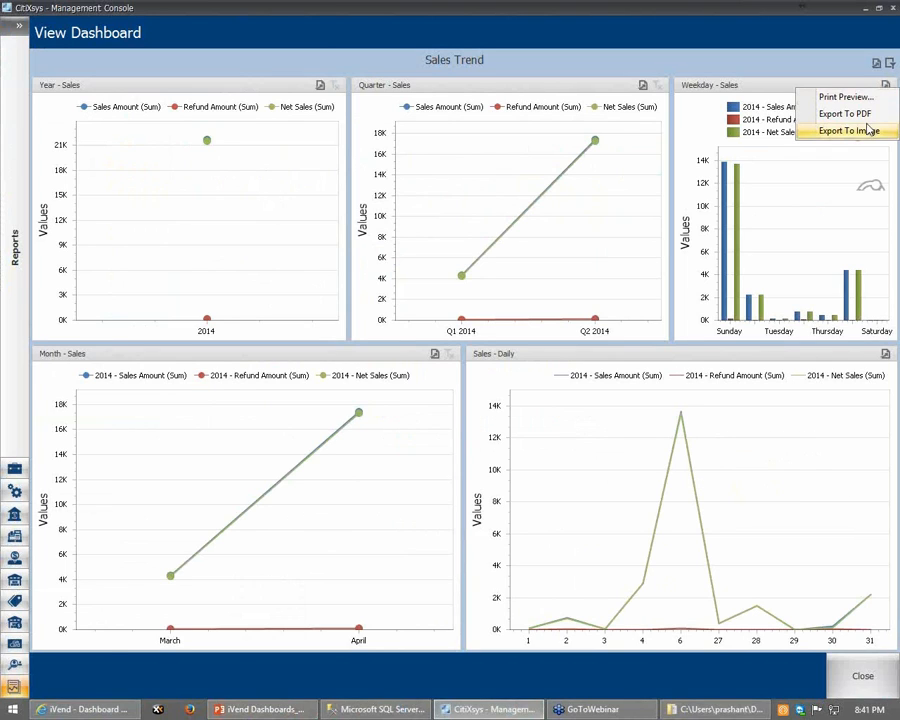
left_click(728, 38)
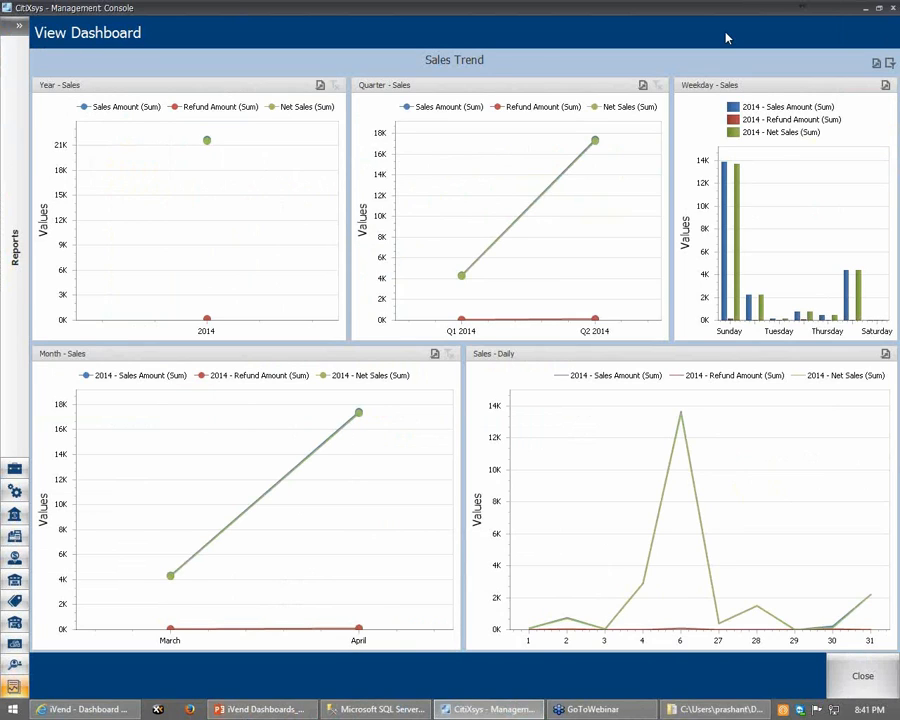
Replace the Sales Trend view with the Sales Transactions dashboard, shown with the Reports navigation collapsed.
left_click(18, 28)
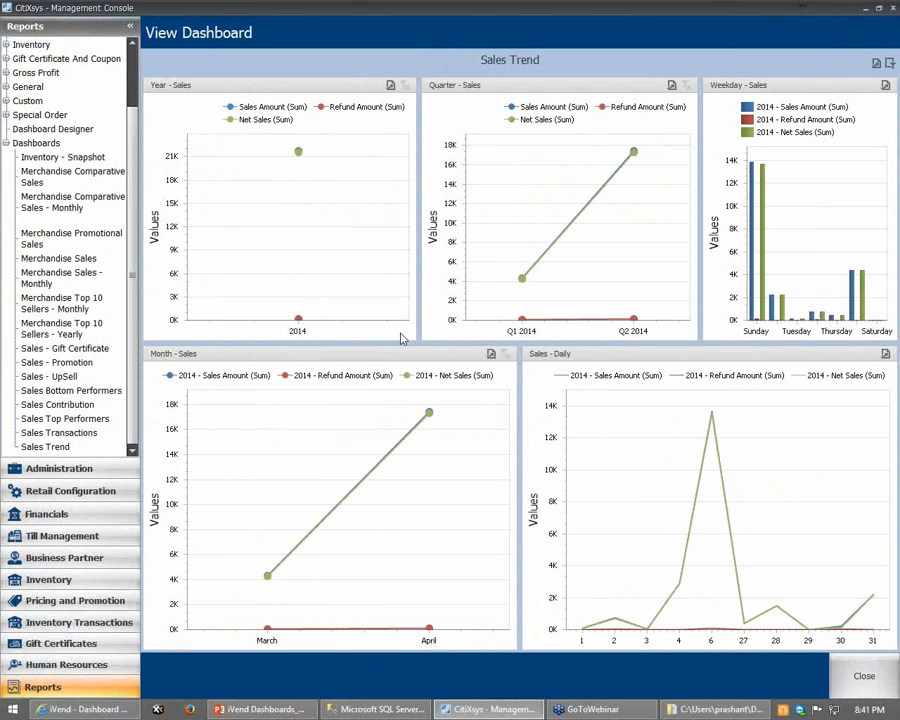
left_click(858, 678)
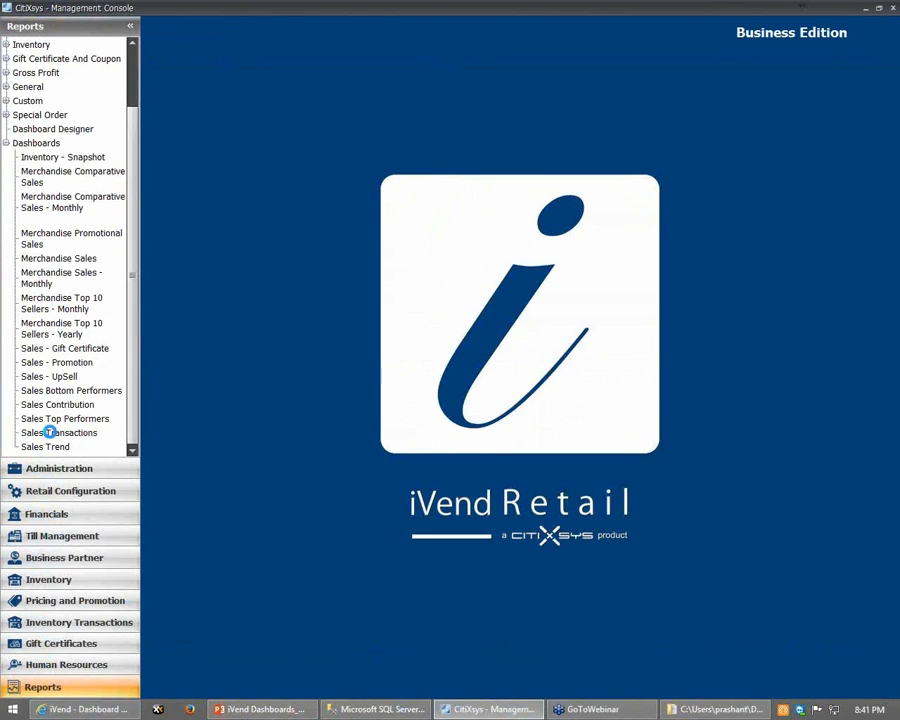
left_click(49, 432)
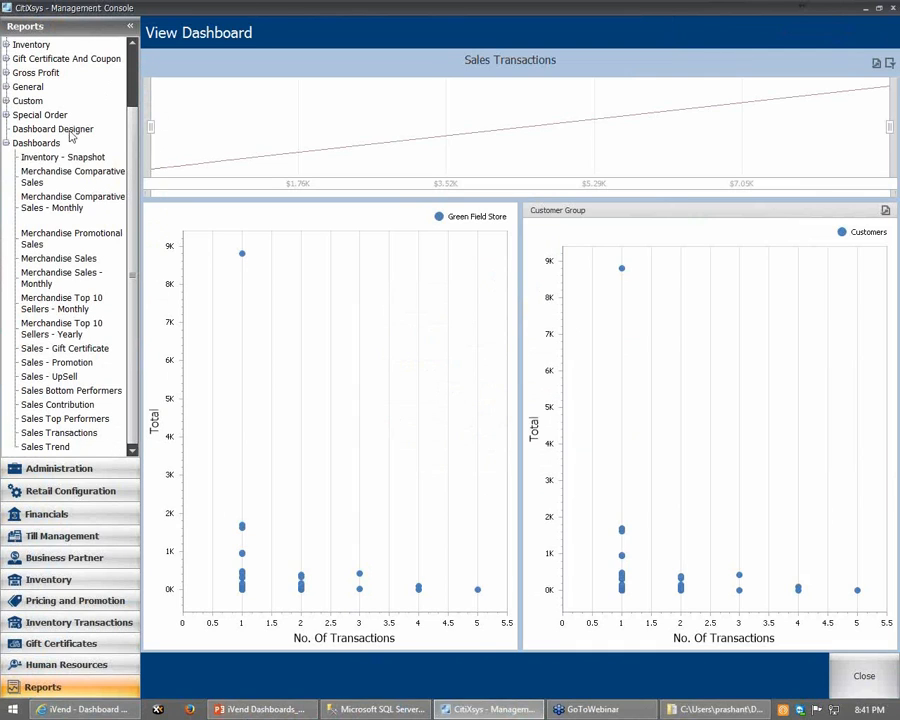
left_click(129, 29)
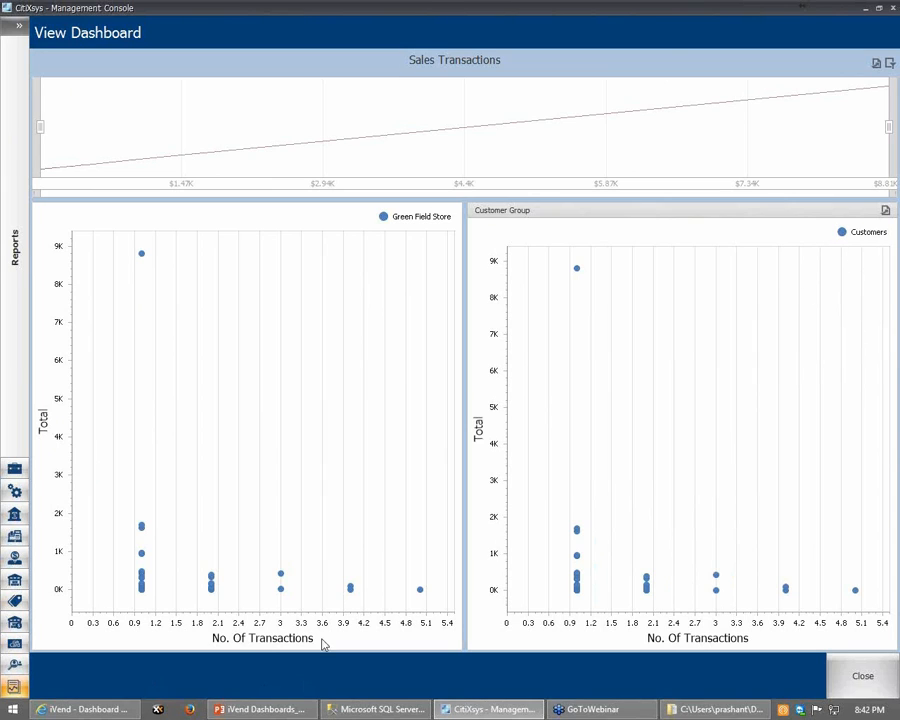
Close Sales Transactions and view the Sales Top Performers dashboard at full width, inspecting the Electronics bar under Product Group.
left_click(863, 678)
left_click(18, 25)
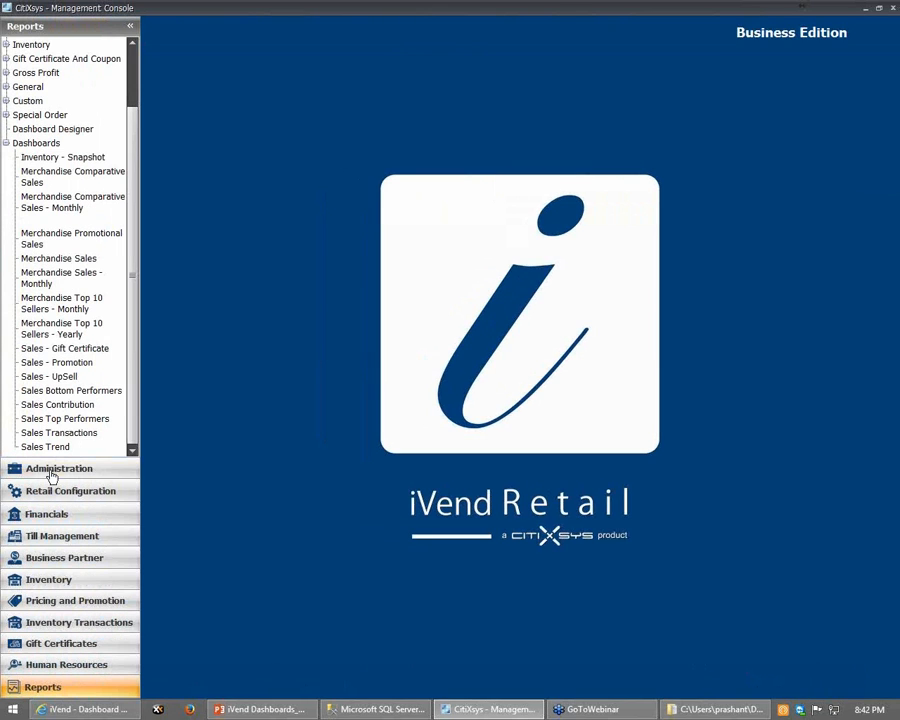
left_click(47, 419)
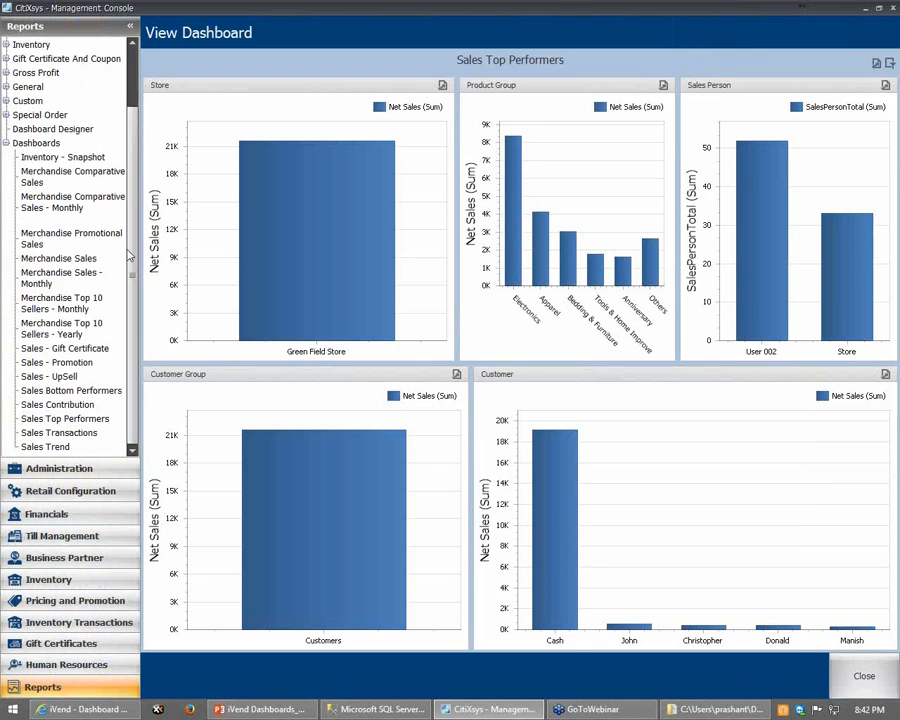
left_click(130, 28)
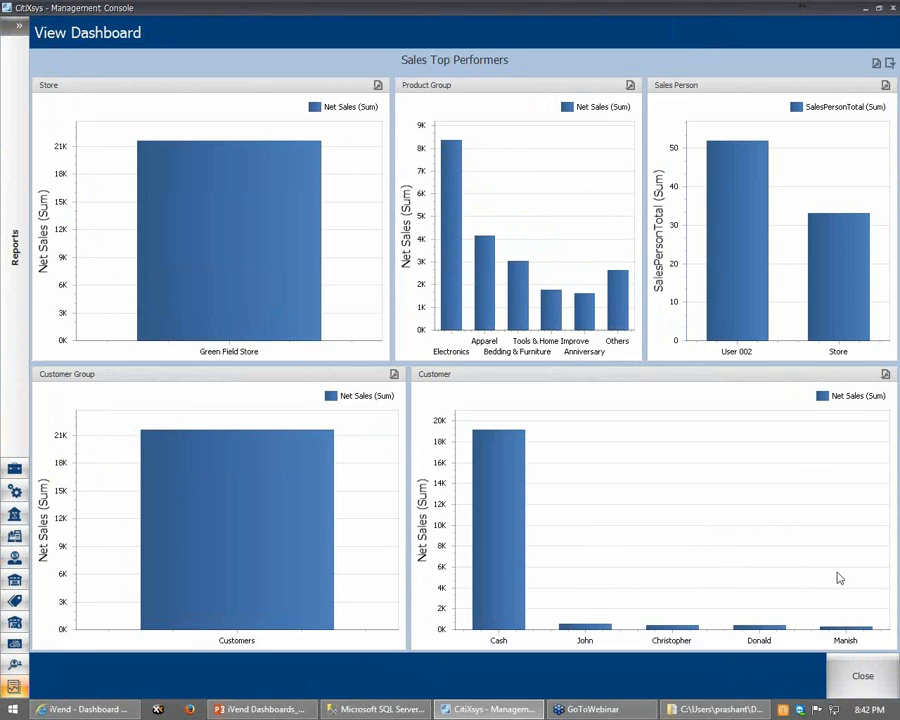
mouse_move(464, 291)
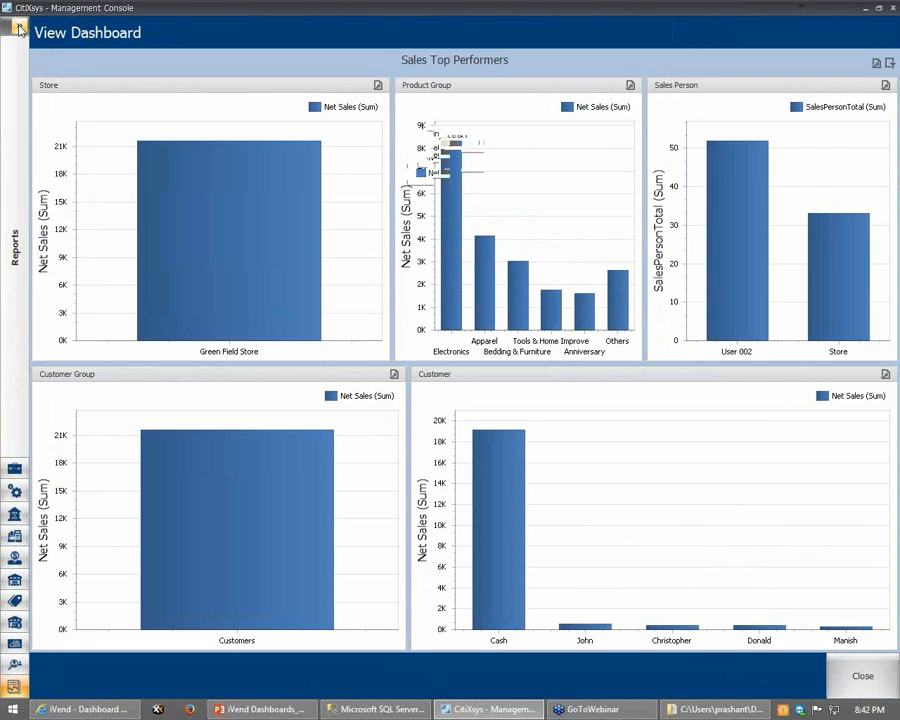
Close the Sales Top Performers dashboard and open the Sales Contribution dashboard.
left_click(17, 28)
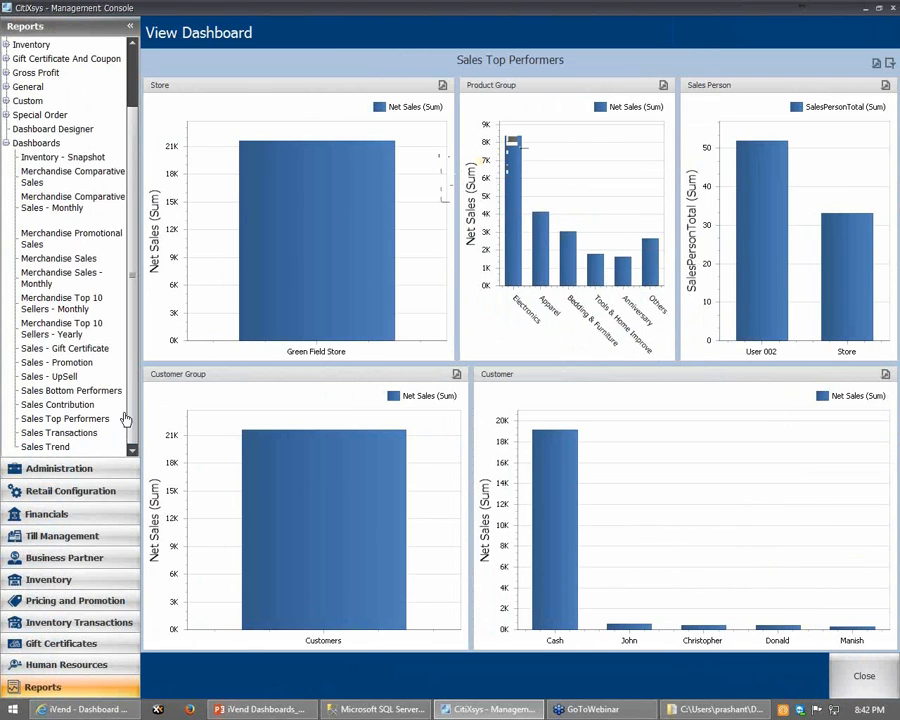
left_click(872, 686)
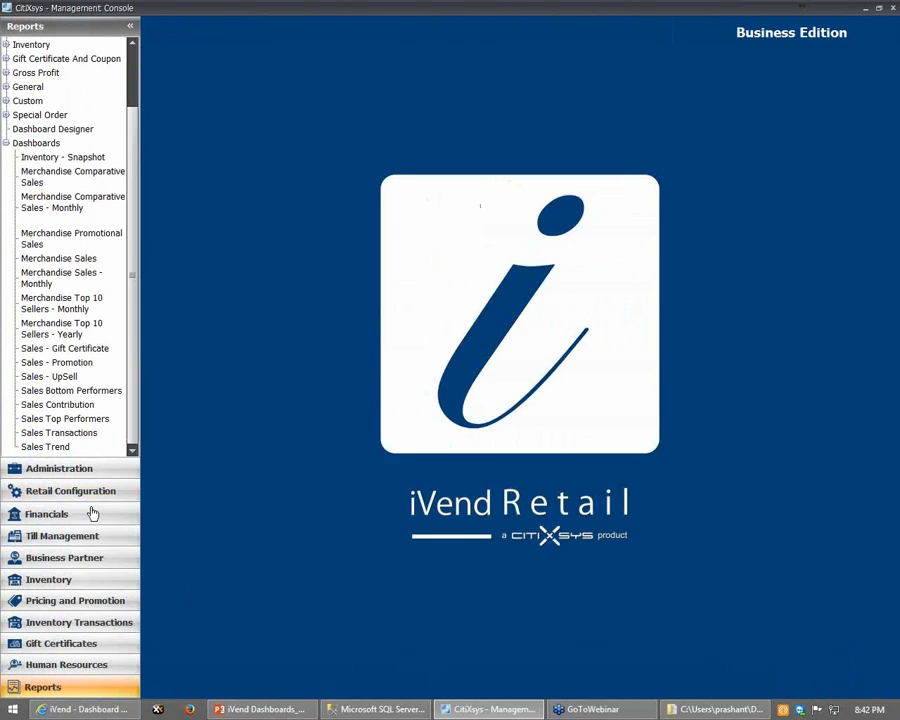
double_click(76, 413)
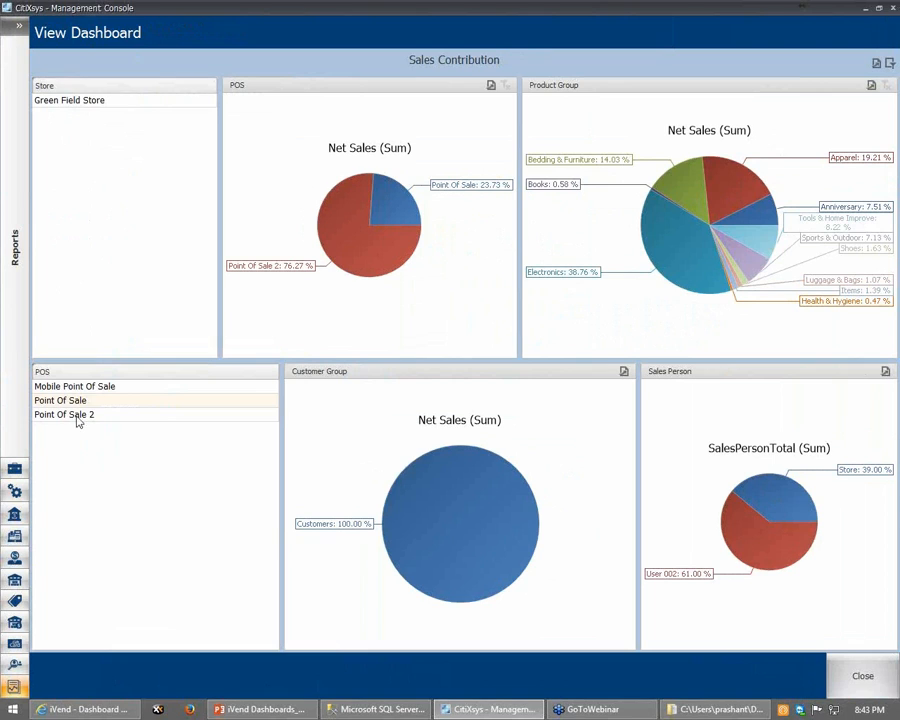
Filter the Sales Contribution dashboard by each POS entry in turn, ending on Point Of Sale.
left_click(97, 387)
left_click(102, 400)
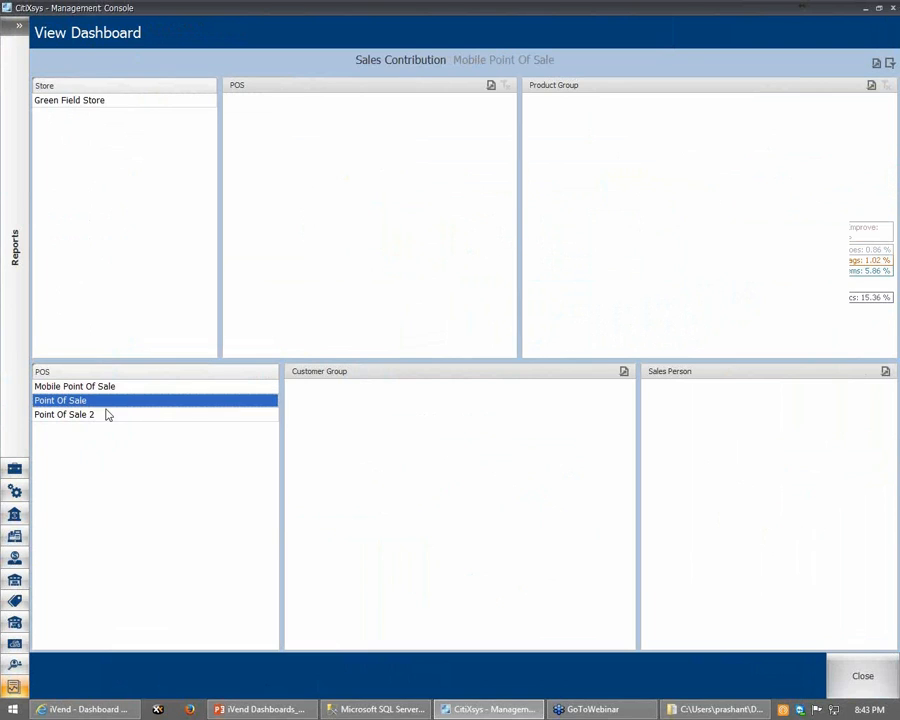
left_click(107, 415)
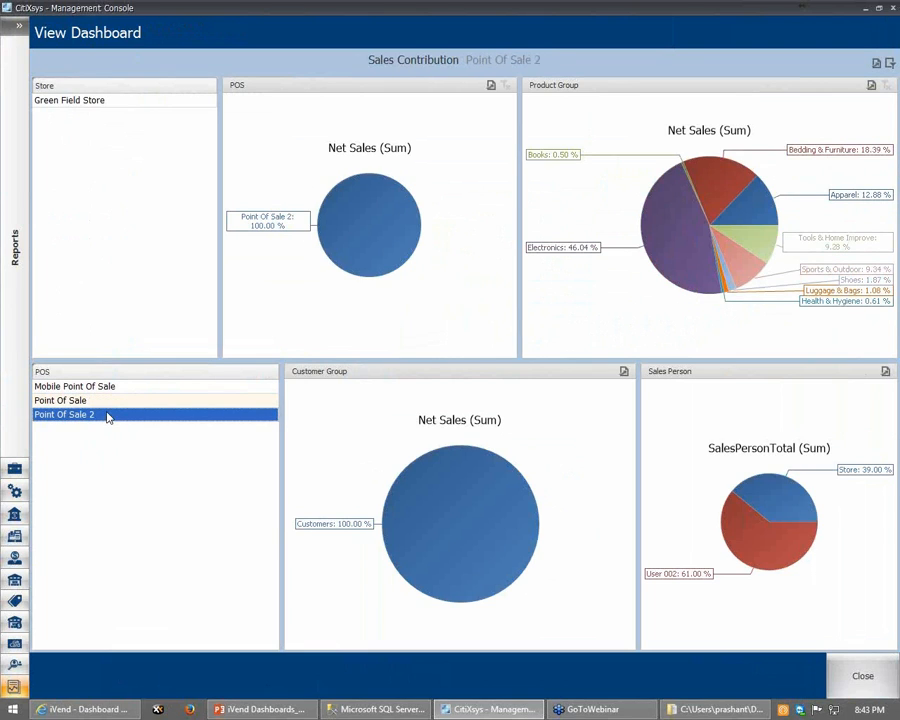
left_click(104, 401)
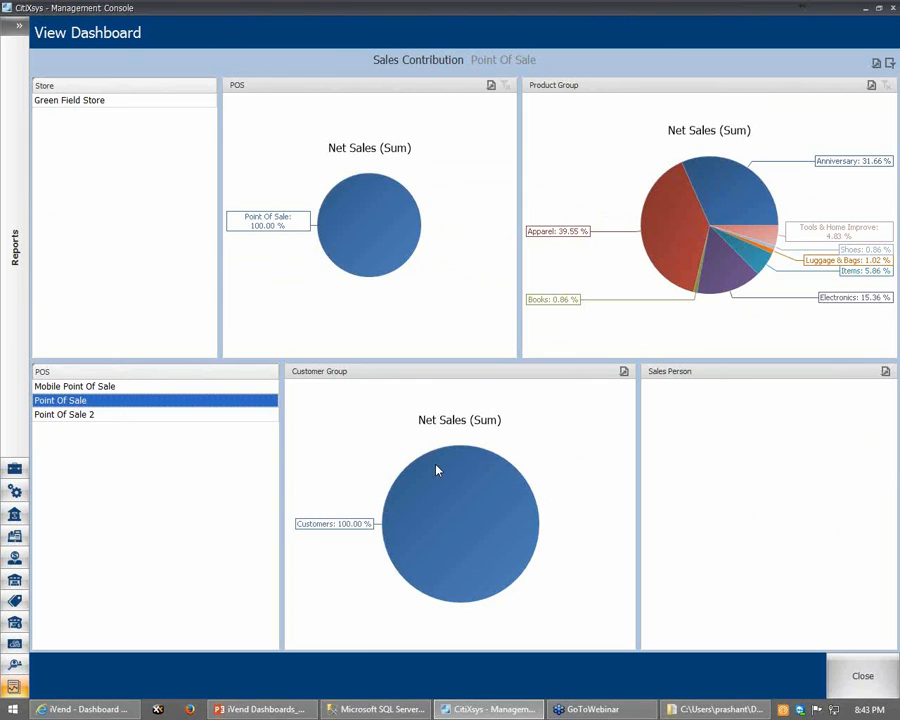
Filter the Sales Contribution dashboard to Point Of Sale 2 and export it to the Documents folder as the PDF Sales Contribution.
left_click(66, 412)
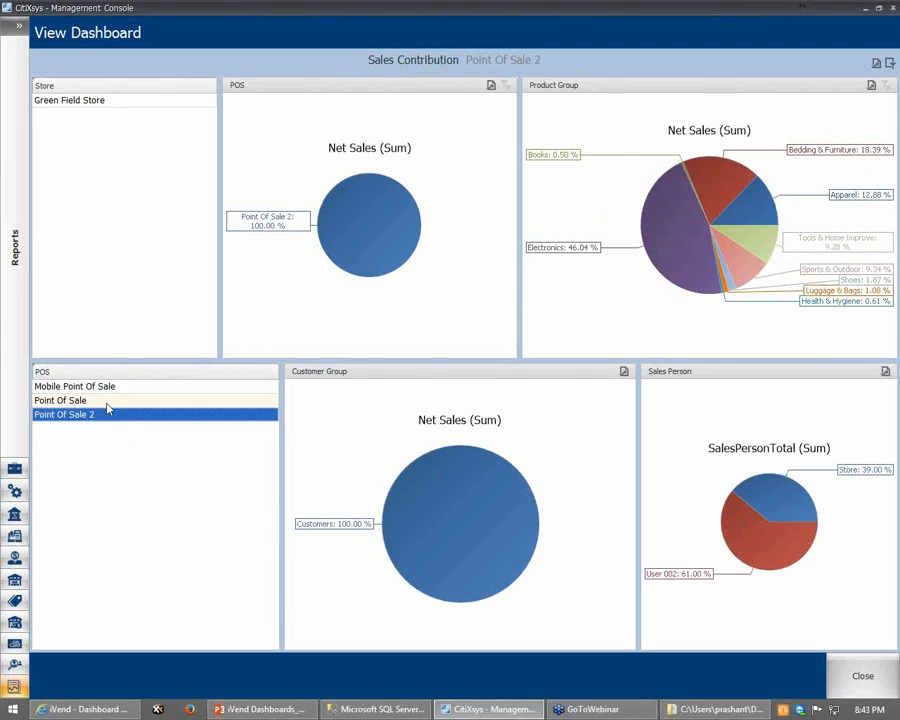
left_click(877, 65)
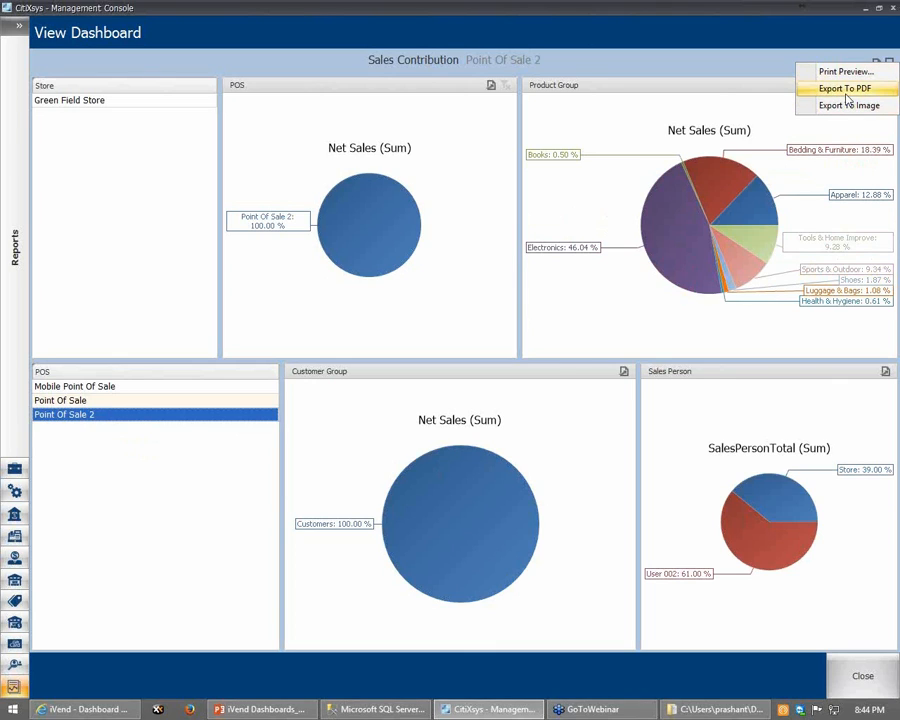
left_click(604, 71)
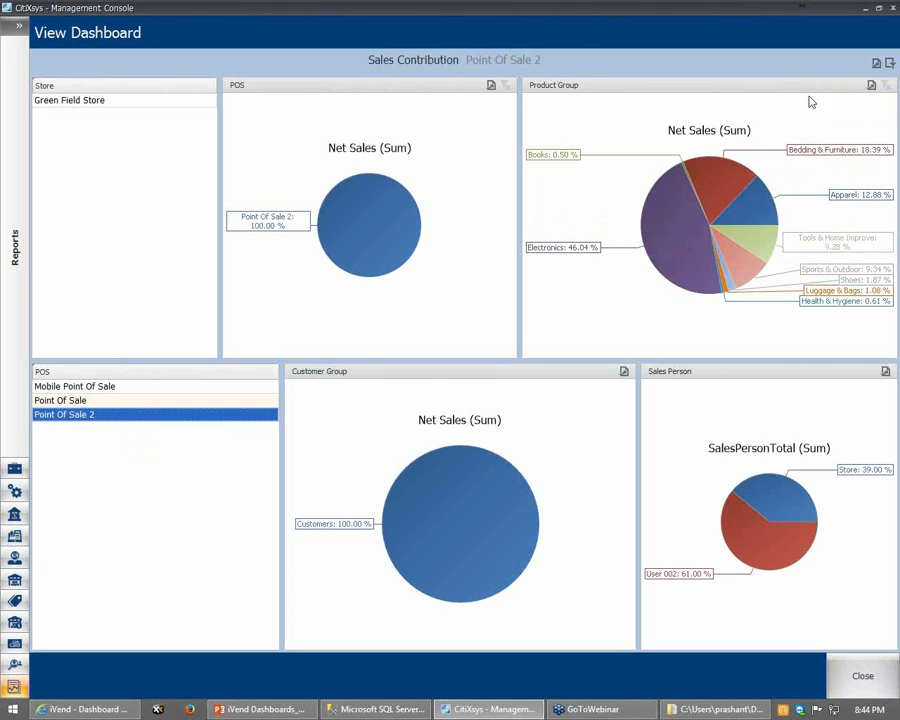
left_click(877, 64)
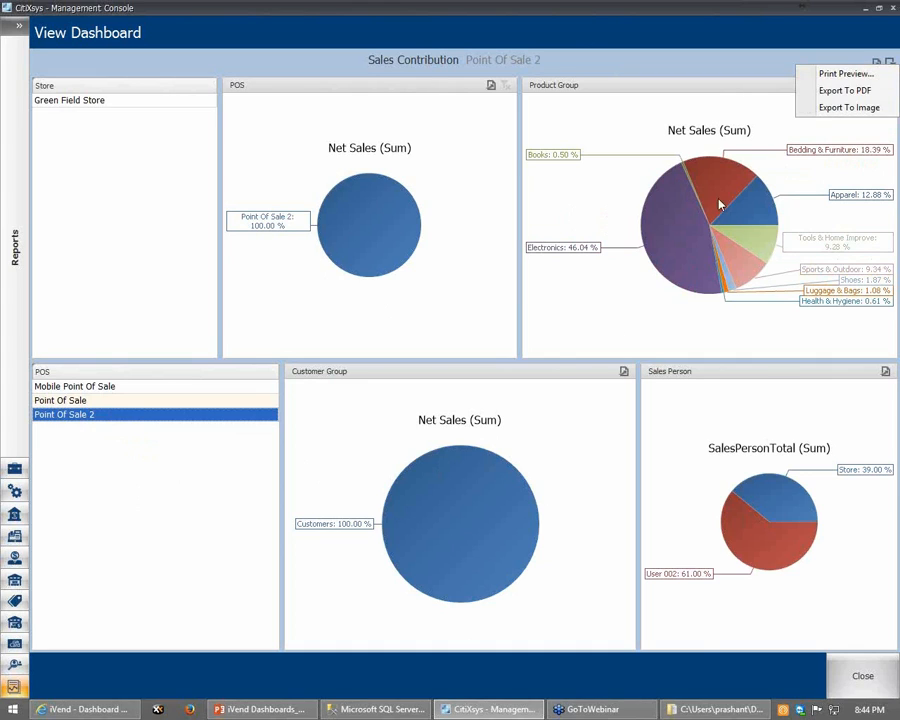
left_click(845, 91)
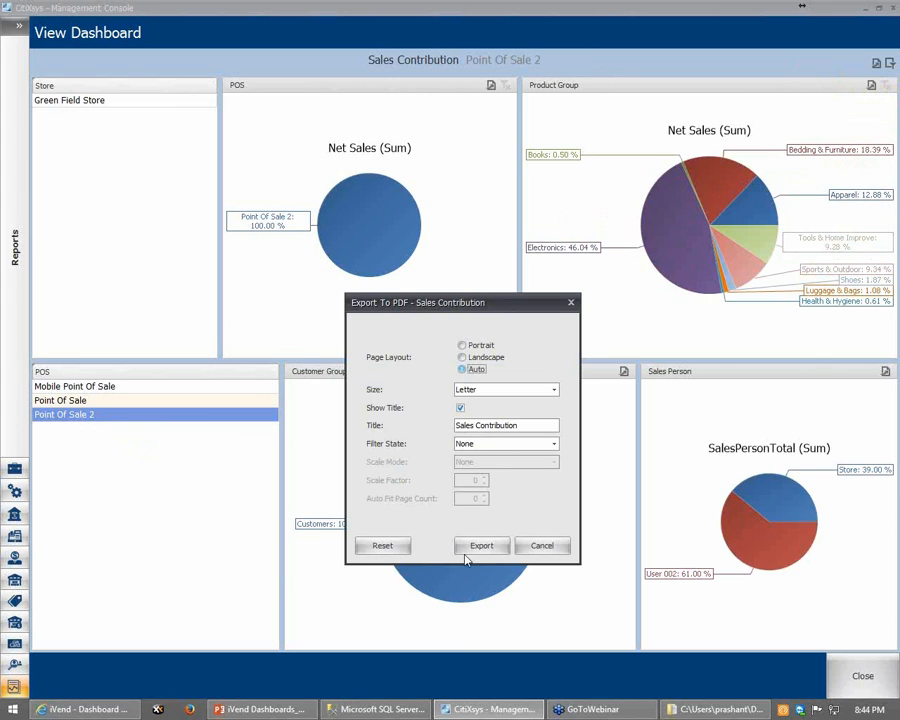
left_click(479, 545)
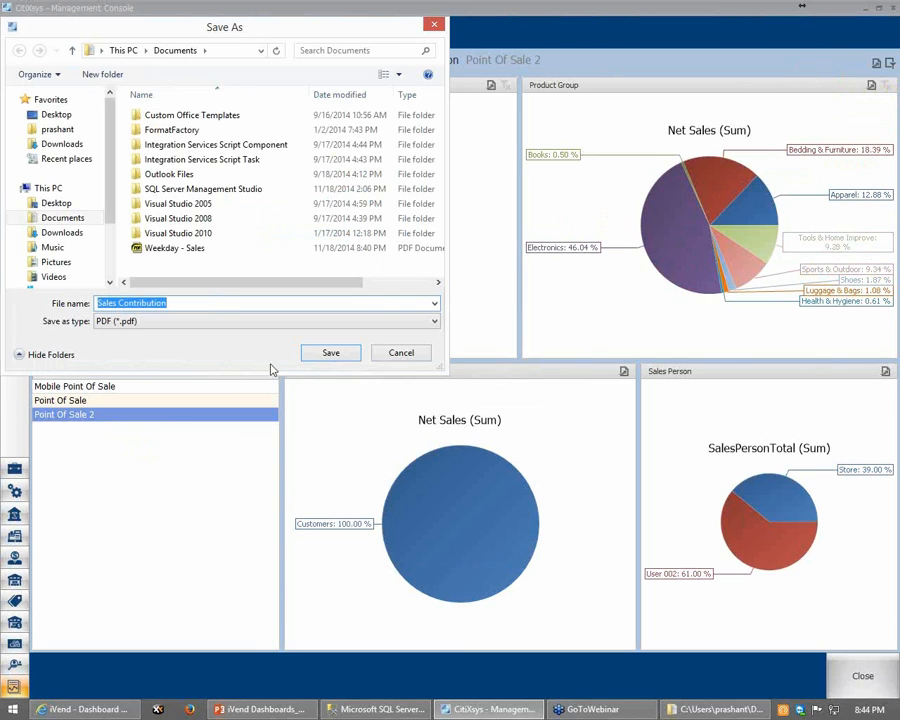
left_click(328, 352)
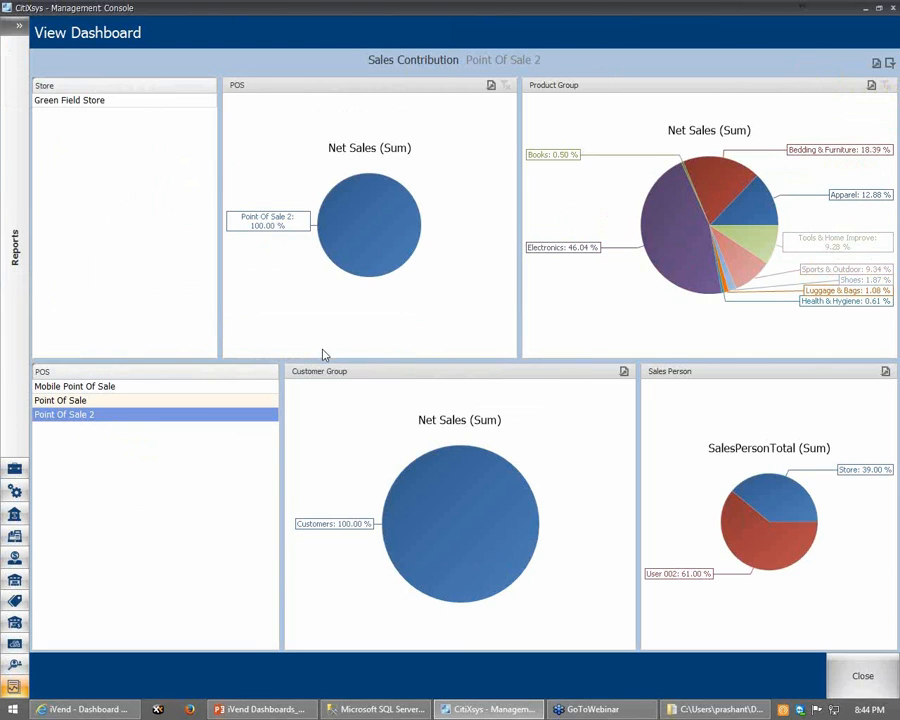
Switch to File Explorer, view the exported Sales Contribution PDF, then close it and return to the Management Console.
left_click(745, 712)
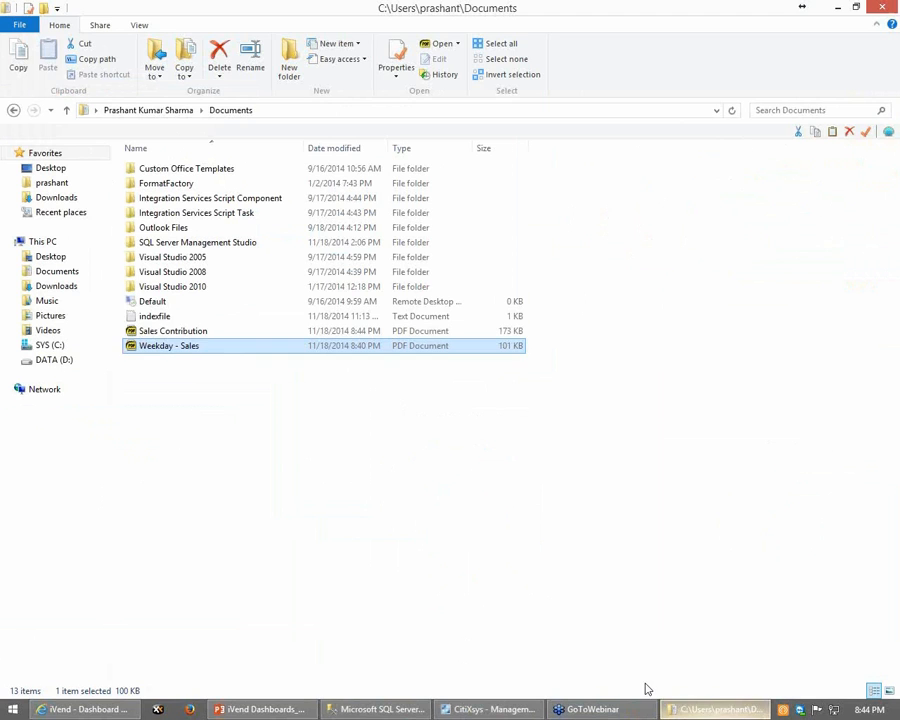
double_click(175, 332)
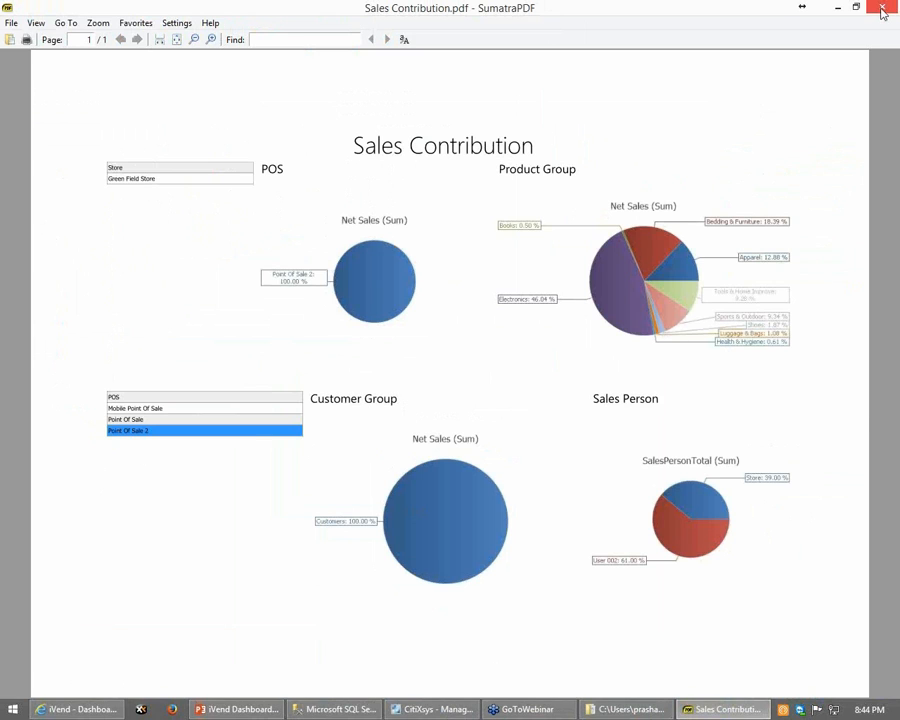
key("alt+F4")
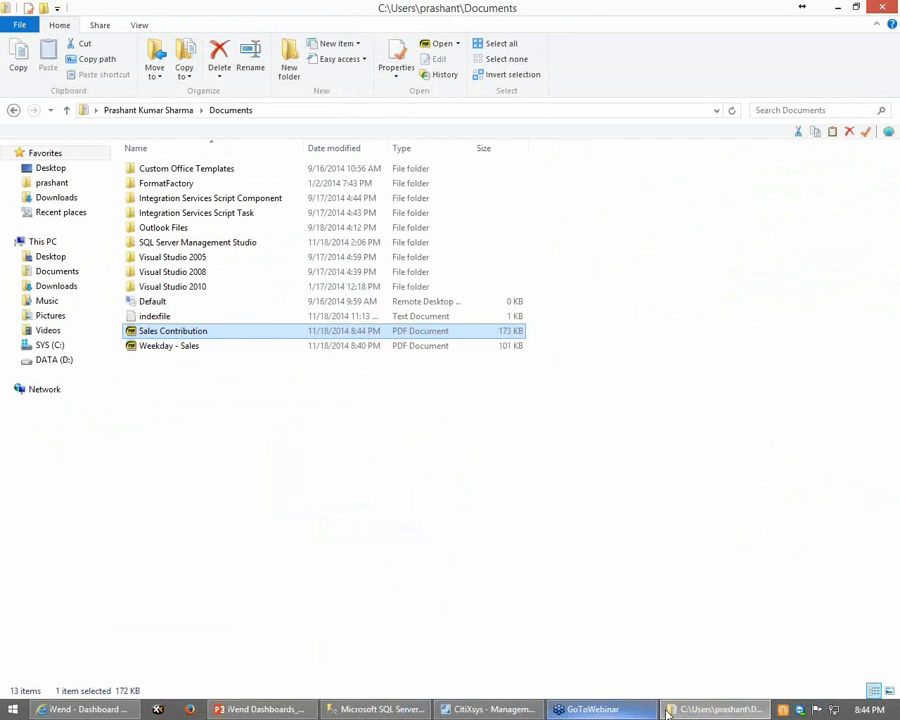
left_click(500, 710)
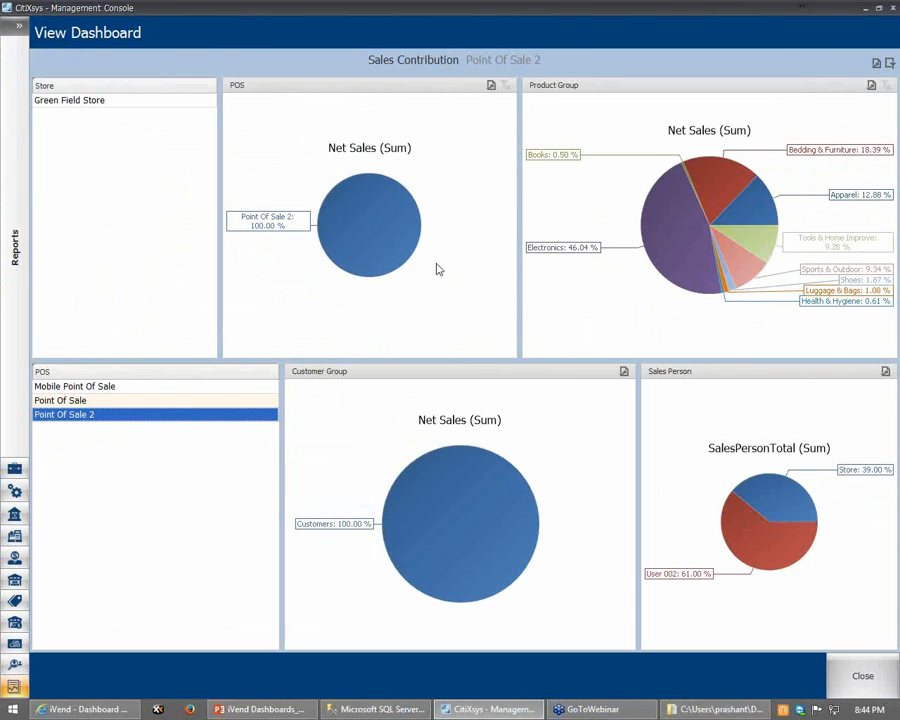
Filter Sales Contribution by Mobile Point Of Sale, Point Of Sale and Point Of Sale 2 together, then close the dashboard.
left_click(105, 387)
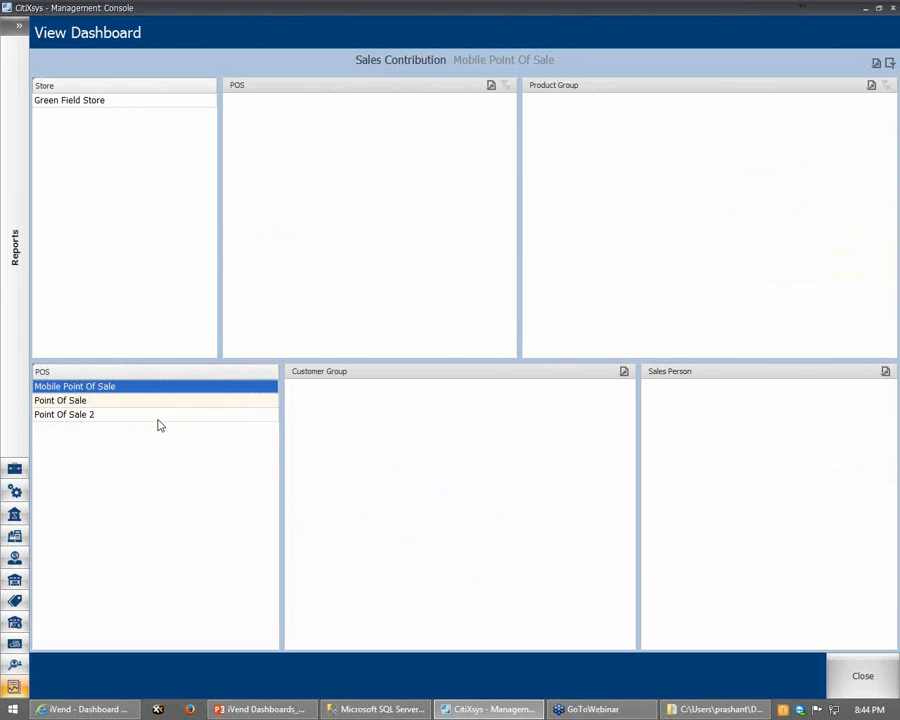
left_click(159, 420, "shift")
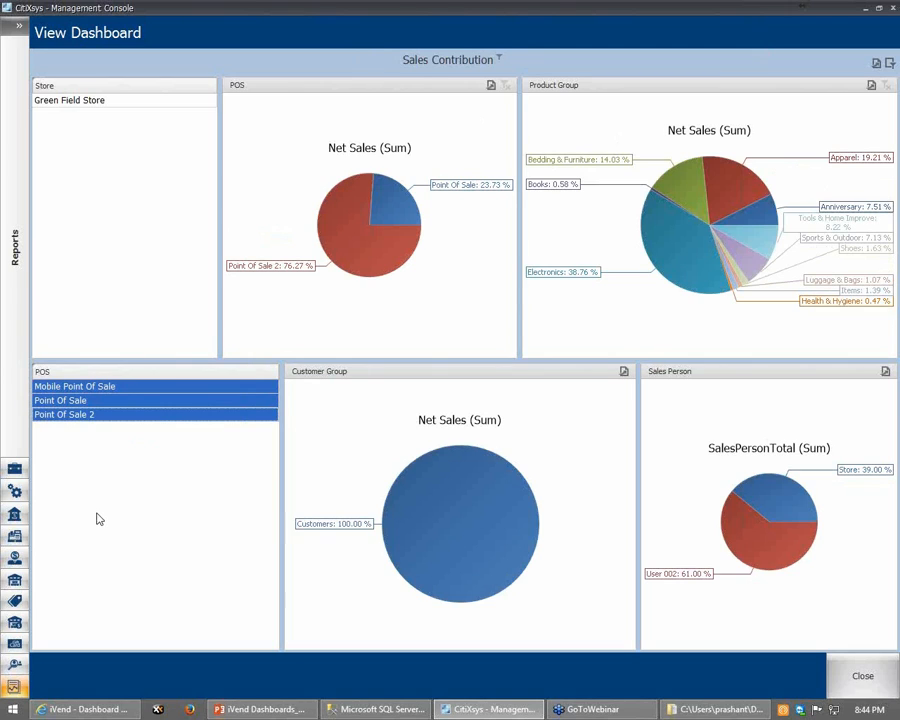
left_click(18, 27)
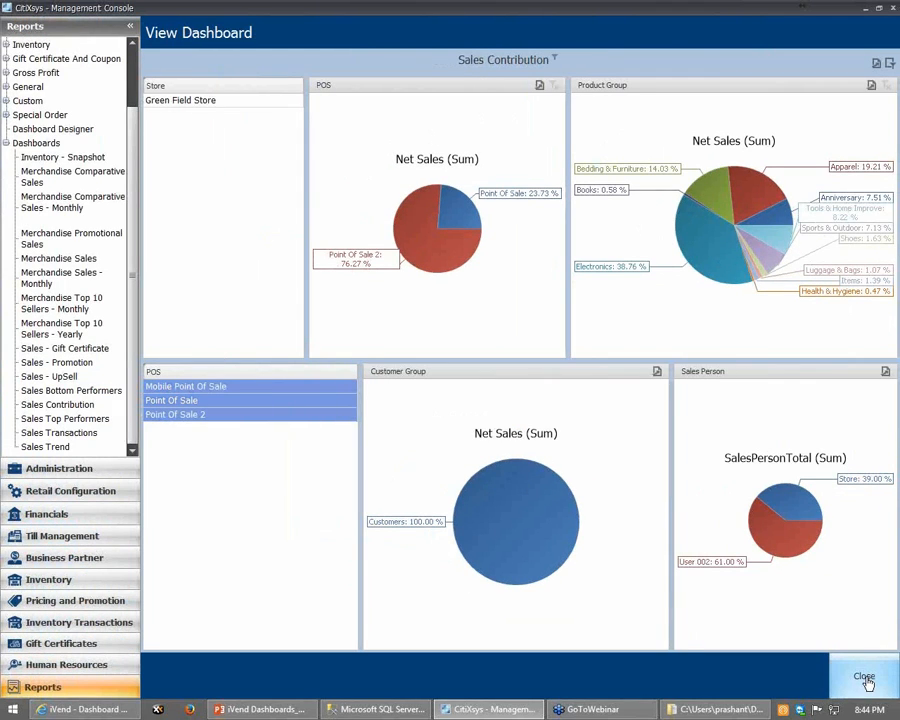
left_click(865, 679)
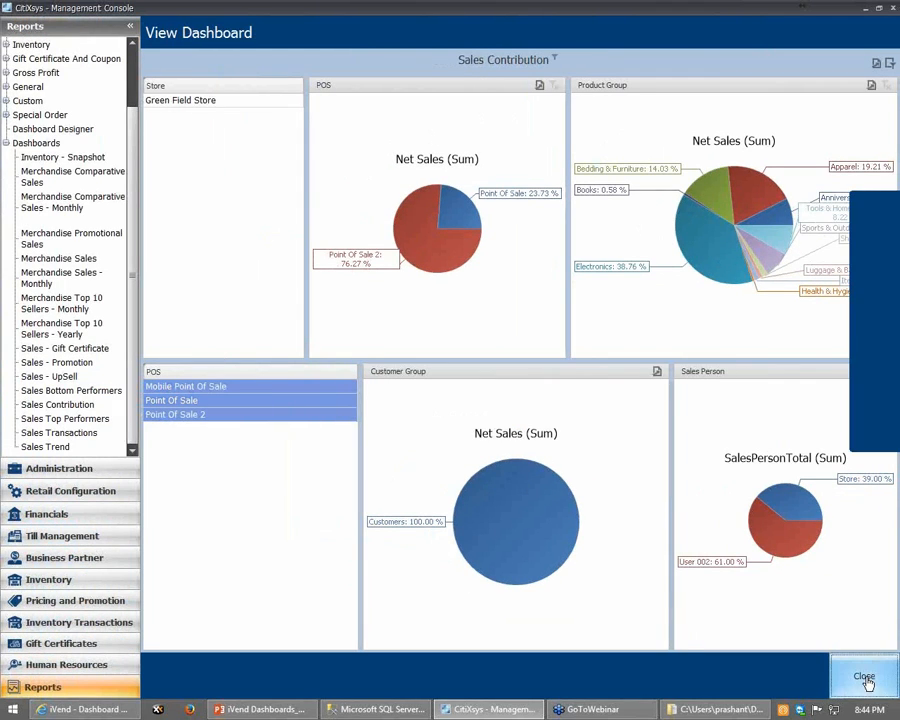
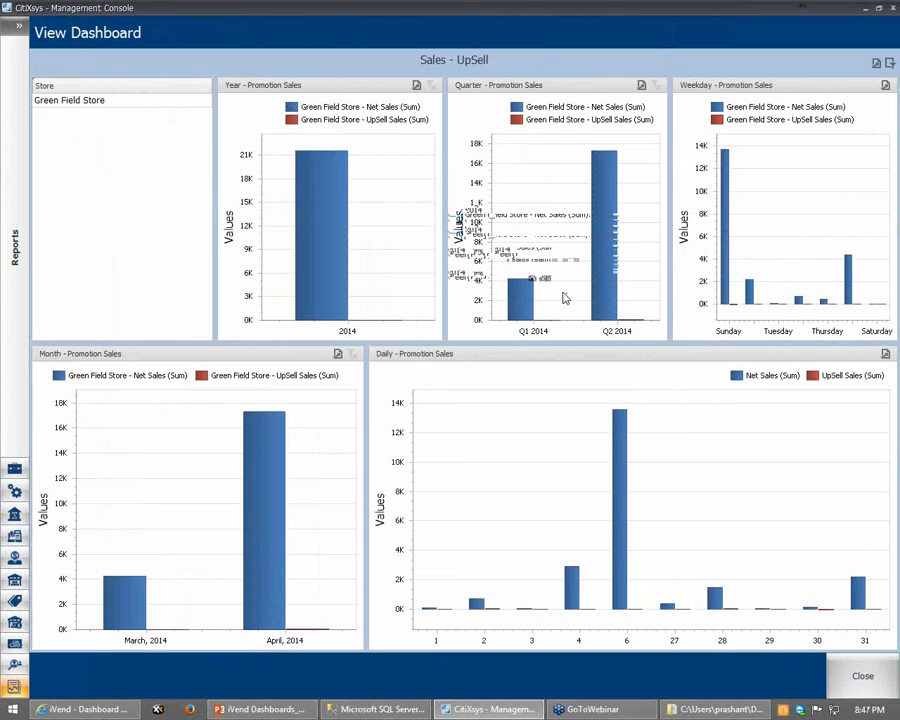
Close the Sales - UpSell dashboard and view the Sales - Promotion and Sales - Gift Certificate dashboards.
left_click(863, 676)
left_click(18, 25)
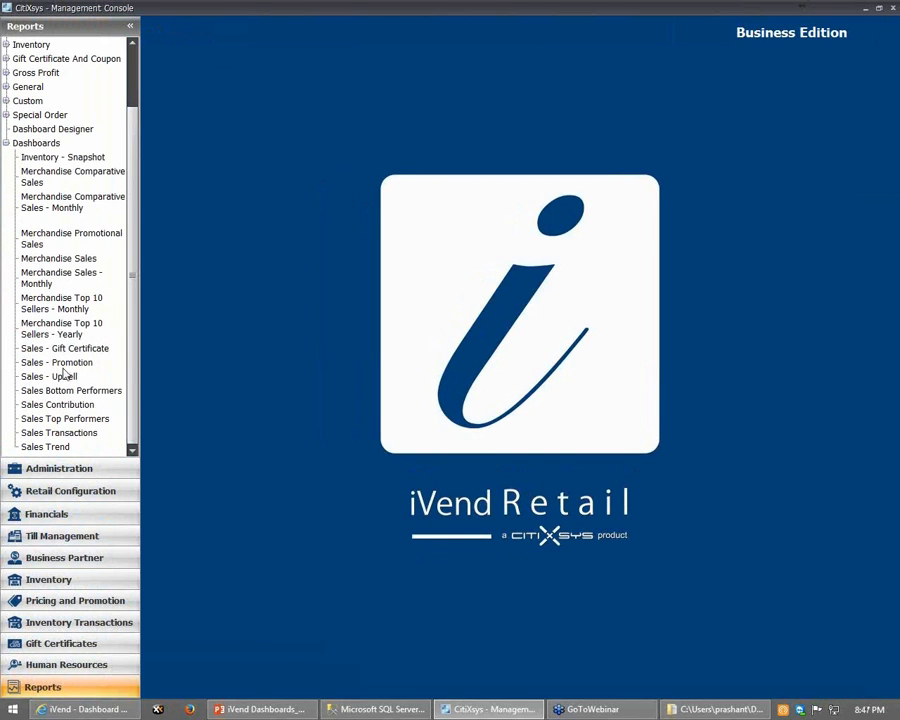
left_click(55, 376)
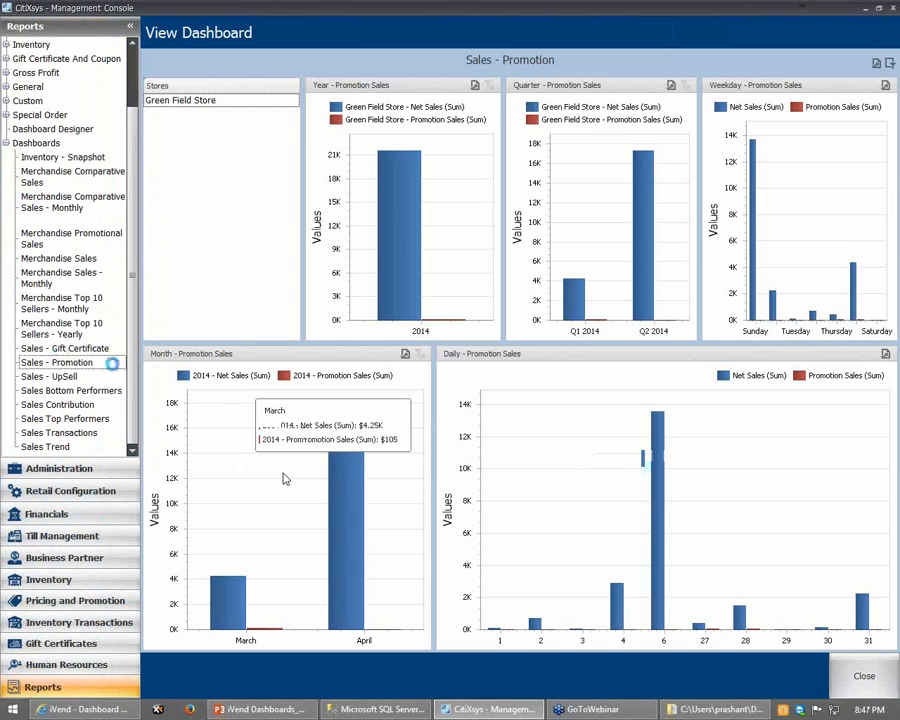
left_click(64, 348)
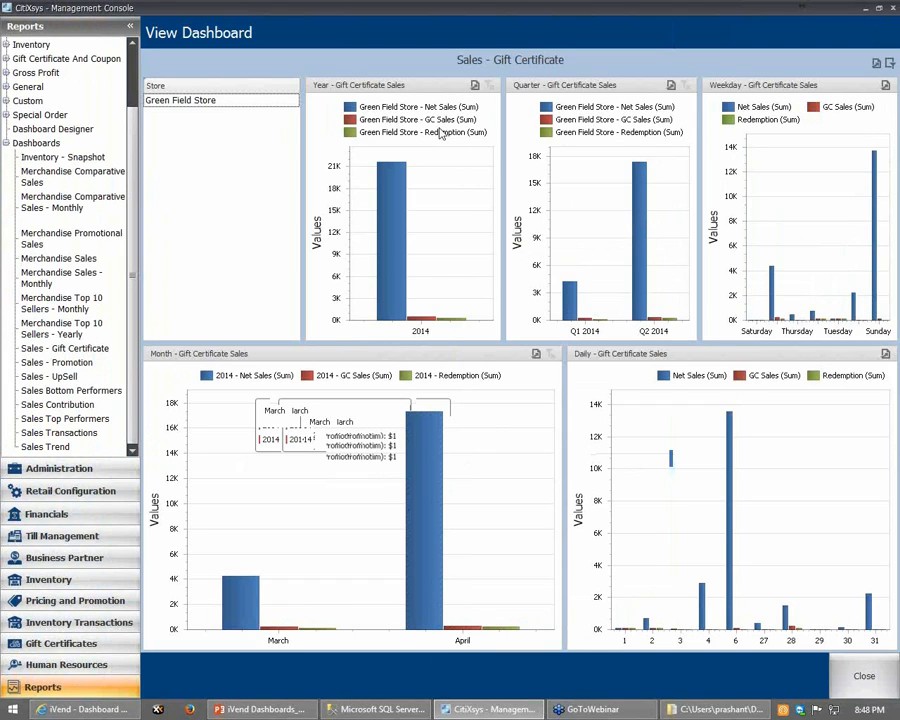
mouse_move(420, 322)
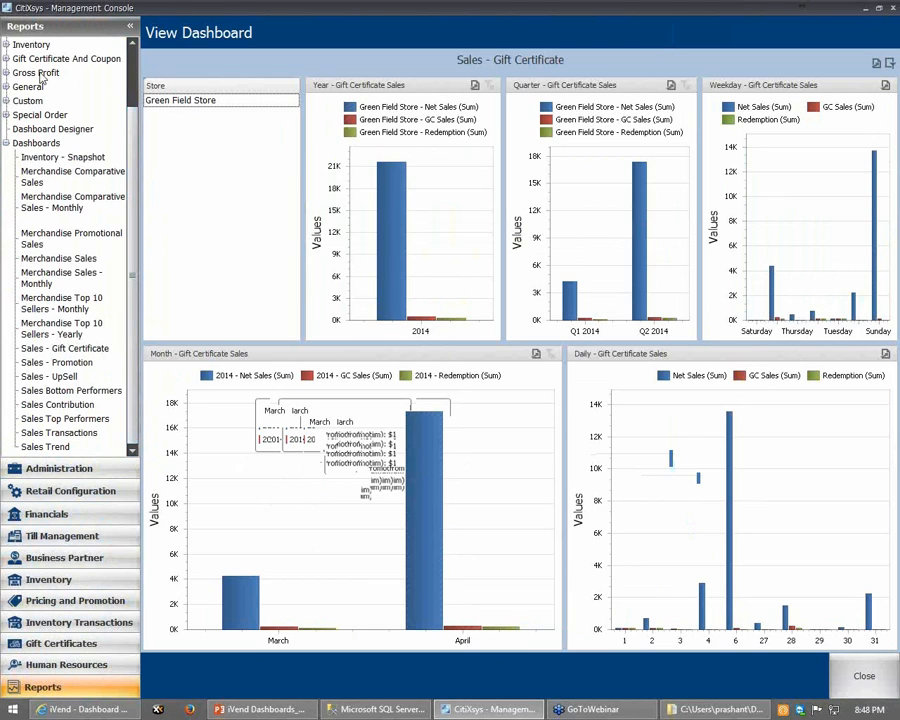
Open the Inventory - Snapshot dashboard at full width and filter it to Books and Electronics in The Avenues warehouse.
left_click(40, 159)
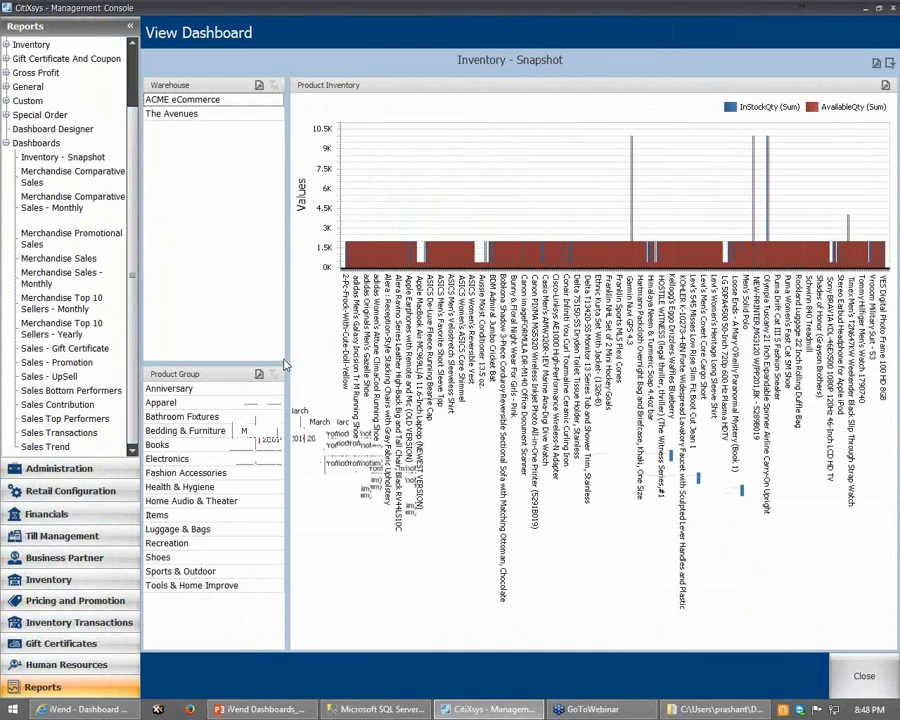
left_click(129, 30)
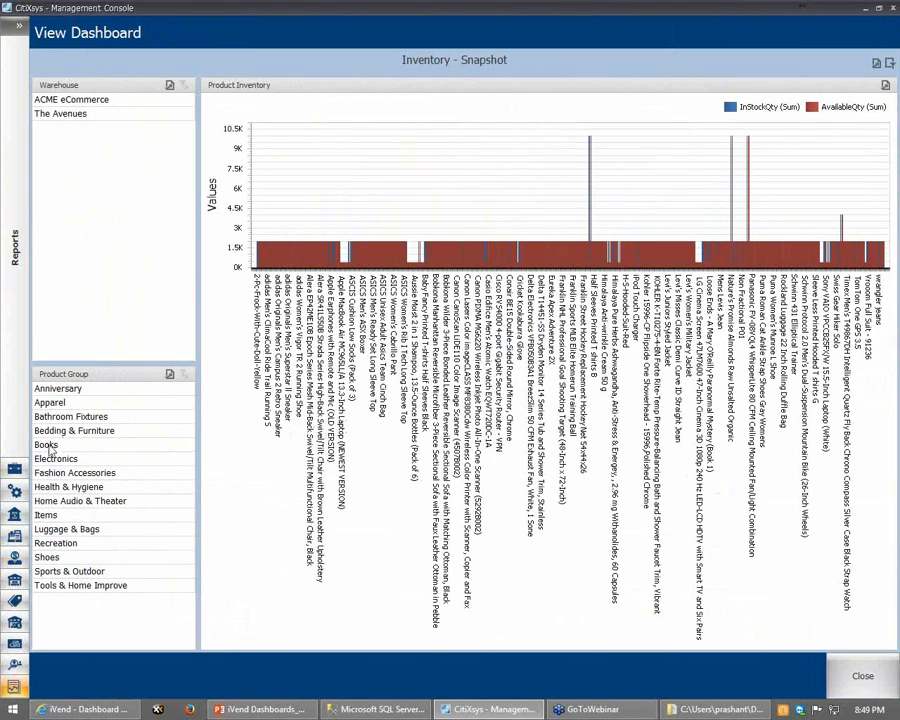
left_click(47, 446)
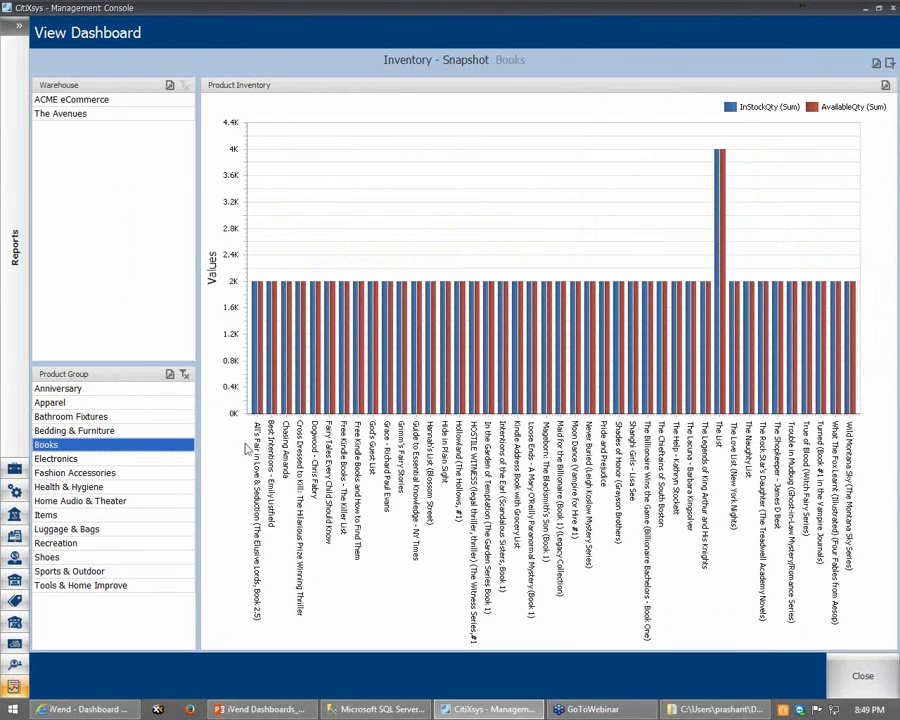
left_click(58, 458)
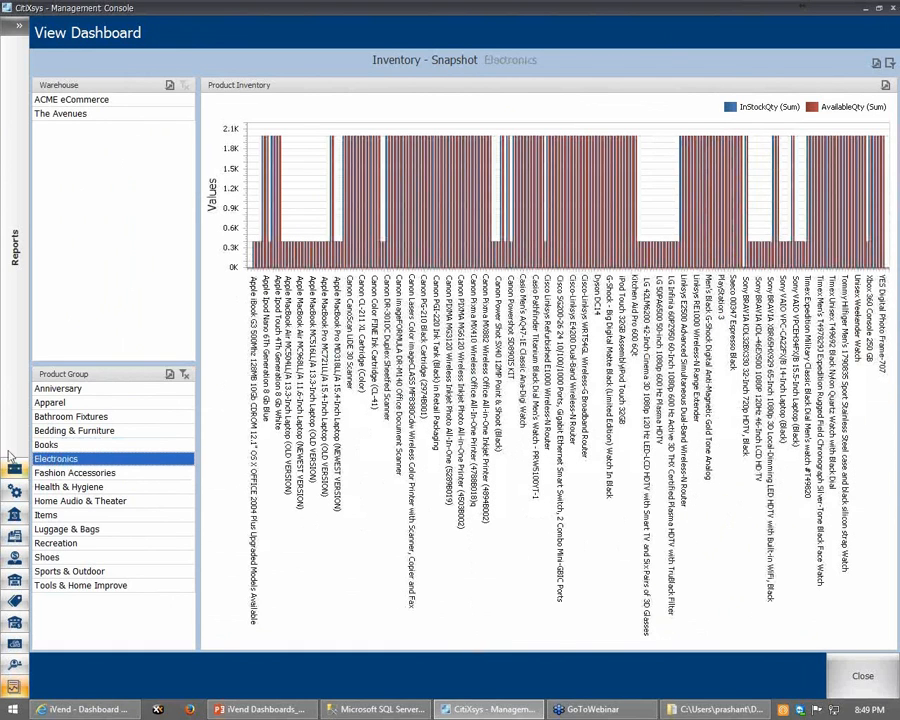
left_click(66, 446)
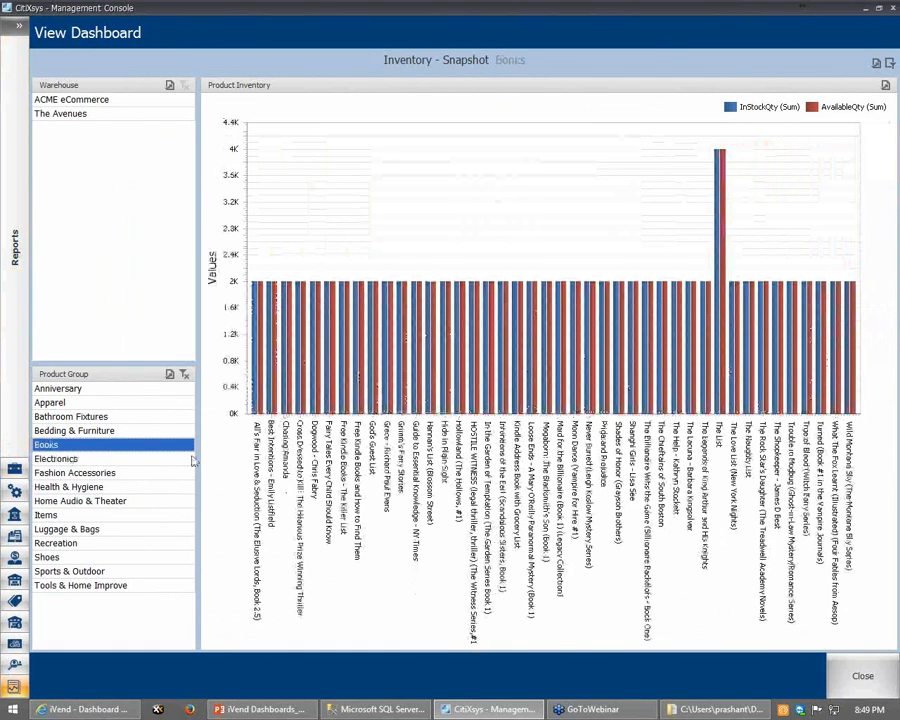
left_click(193, 459, "ctrl")
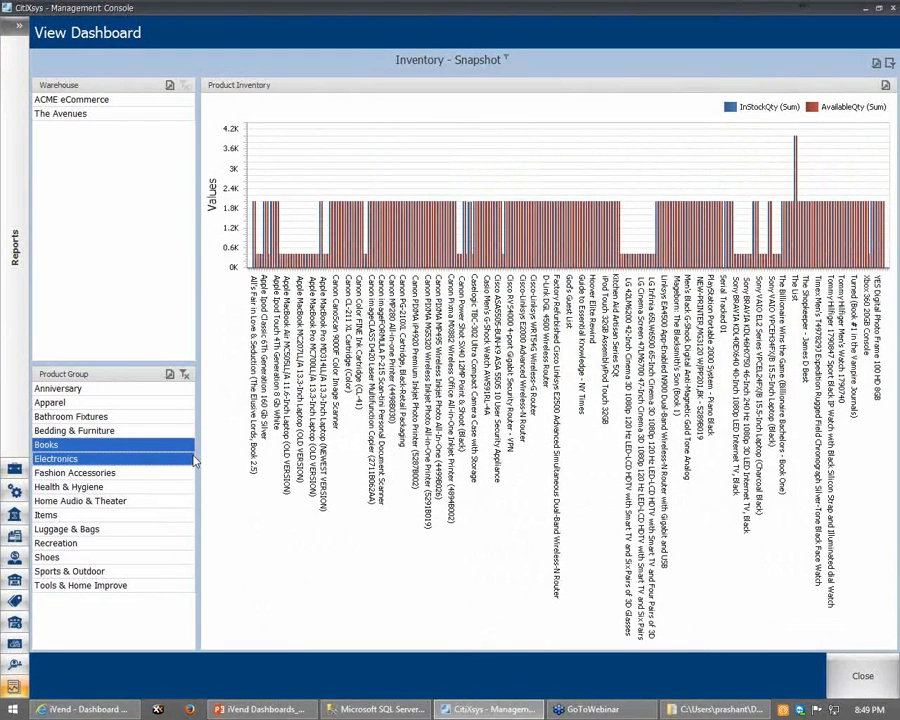
left_click(84, 115)
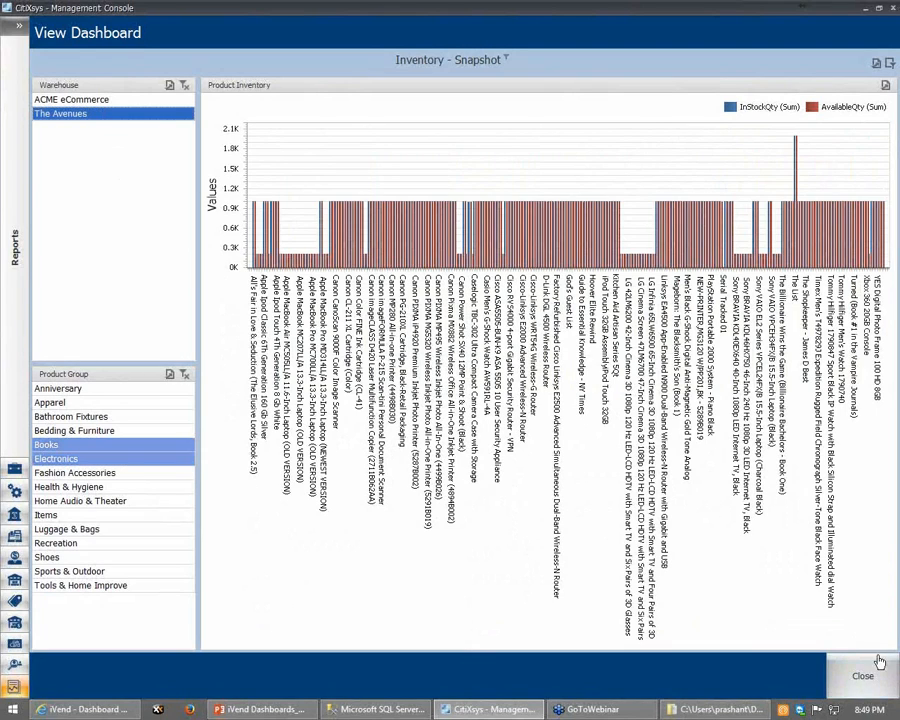
Close Inventory - Snapshot and the remaining open sales dashboards to return to the empty start screen.
left_click(835, 683)
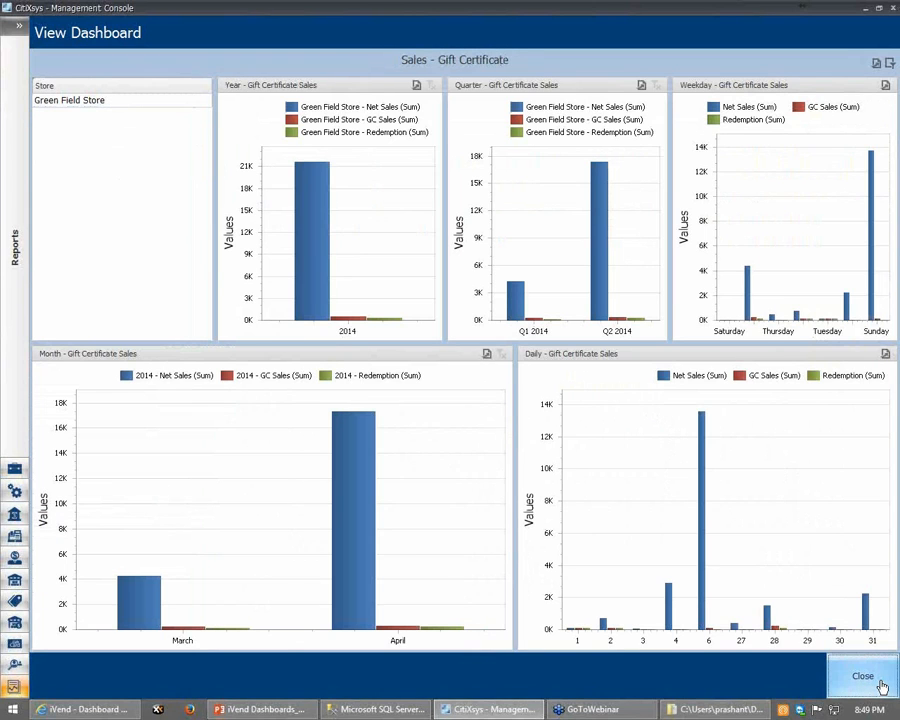
left_click(855, 683)
left_click(858, 675)
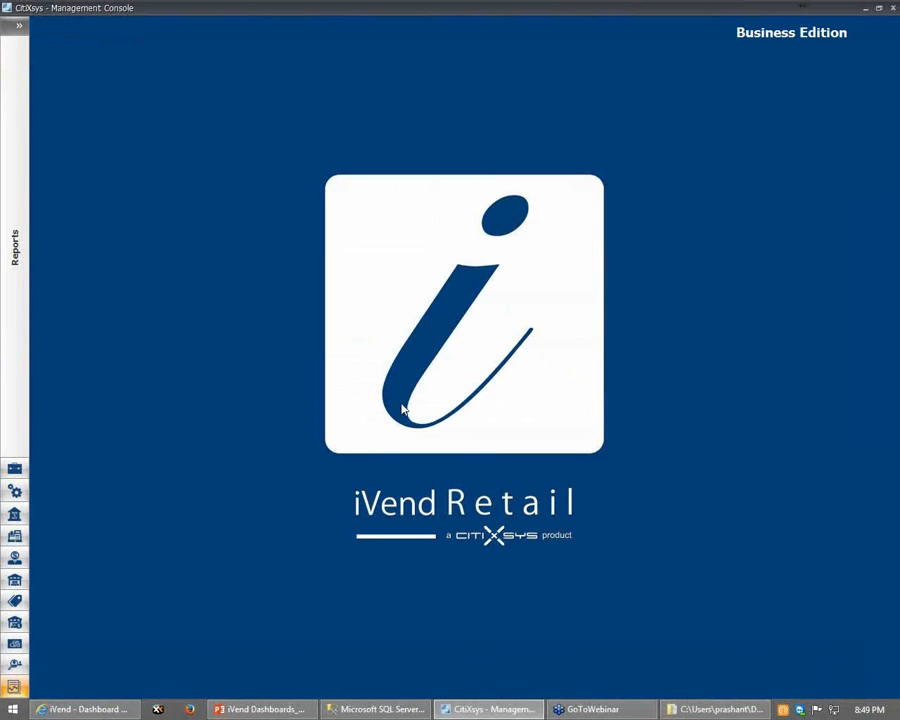
Open the Merchandise Sales dashboard and show it at full width with the Reports navigation collapsed.
left_click(20, 28)
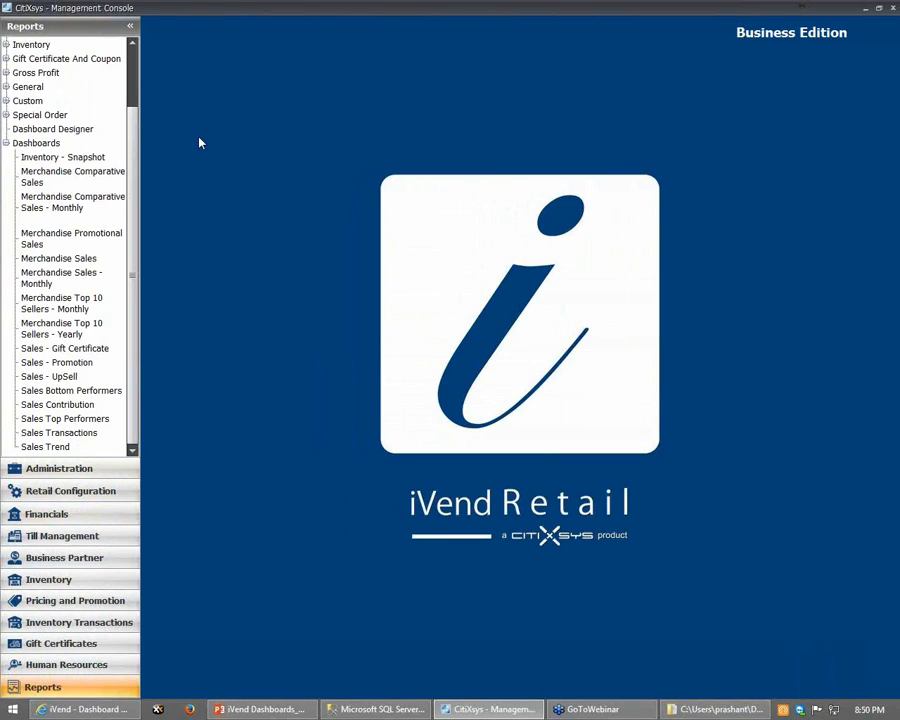
left_click(44, 259)
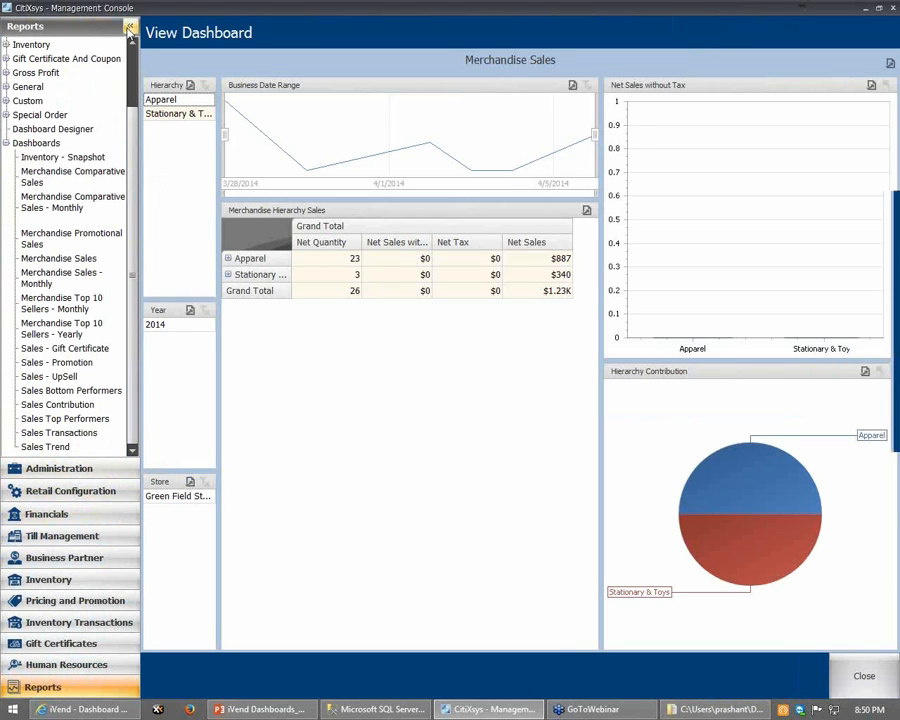
left_click(129, 26)
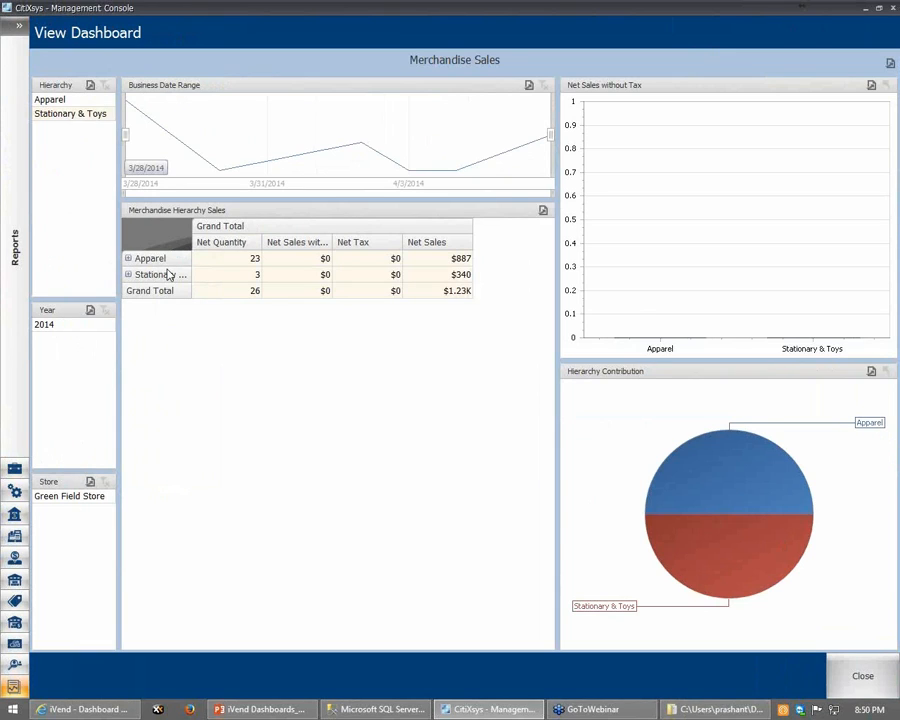
Expand Apparel by two levels and Stationary & Toys by one level in the Merchandise Hierarchy Sales table.
left_click(128, 258)
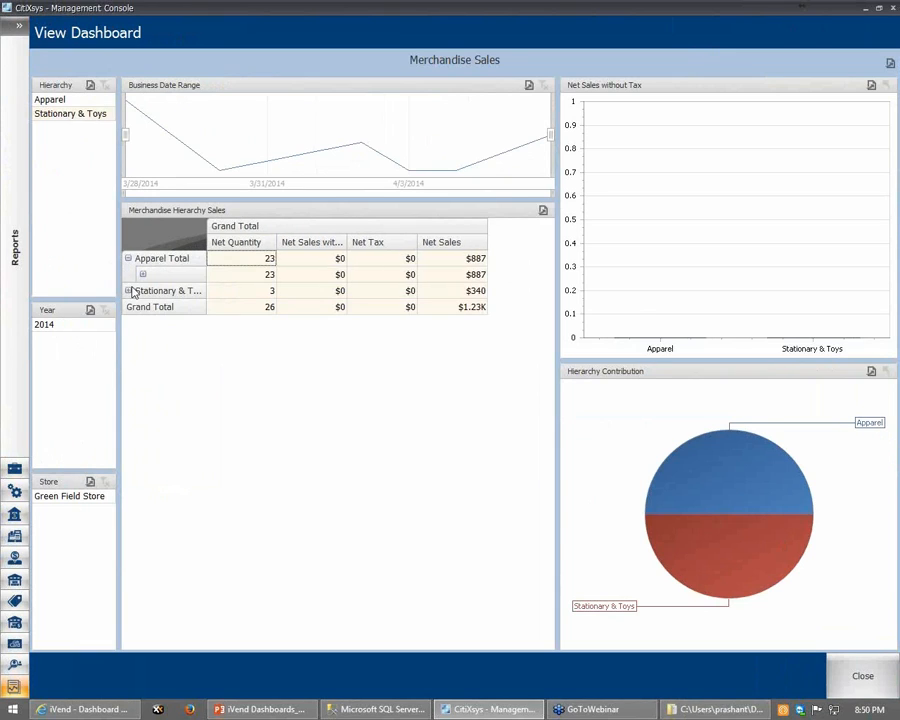
left_click(128, 290)
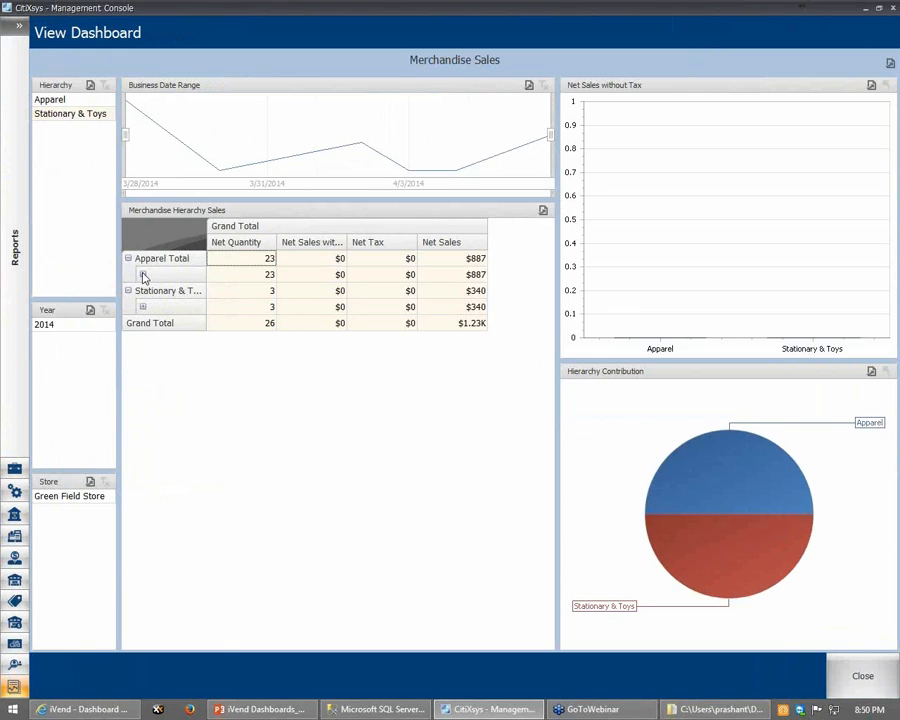
left_click(143, 275)
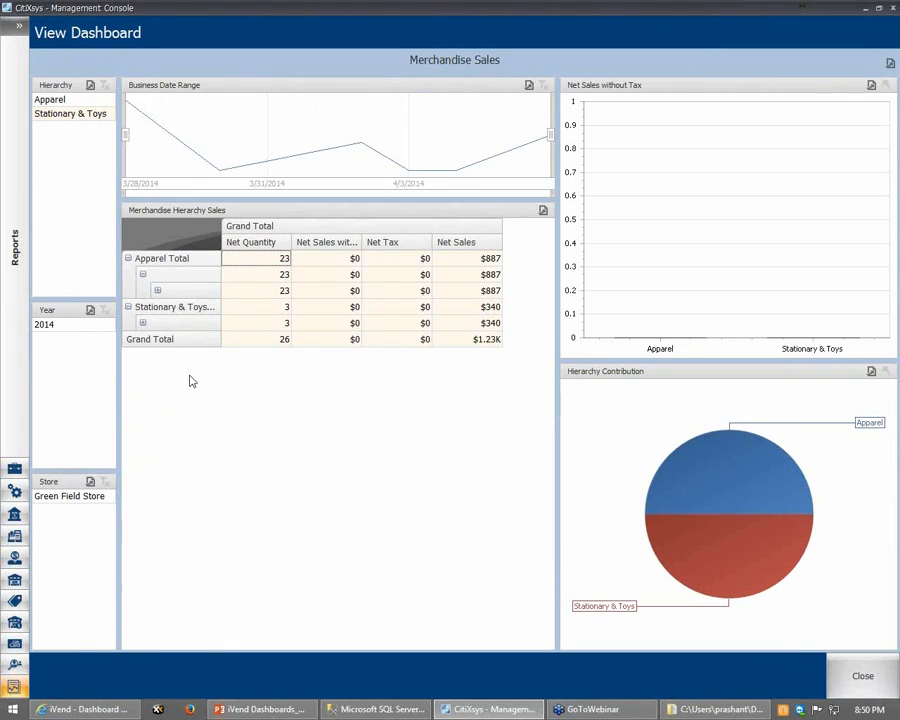
Expand Apparel and Stationary & Toys by three further levels each in the Merchandise Hierarchy Sales table.
left_click(157, 291)
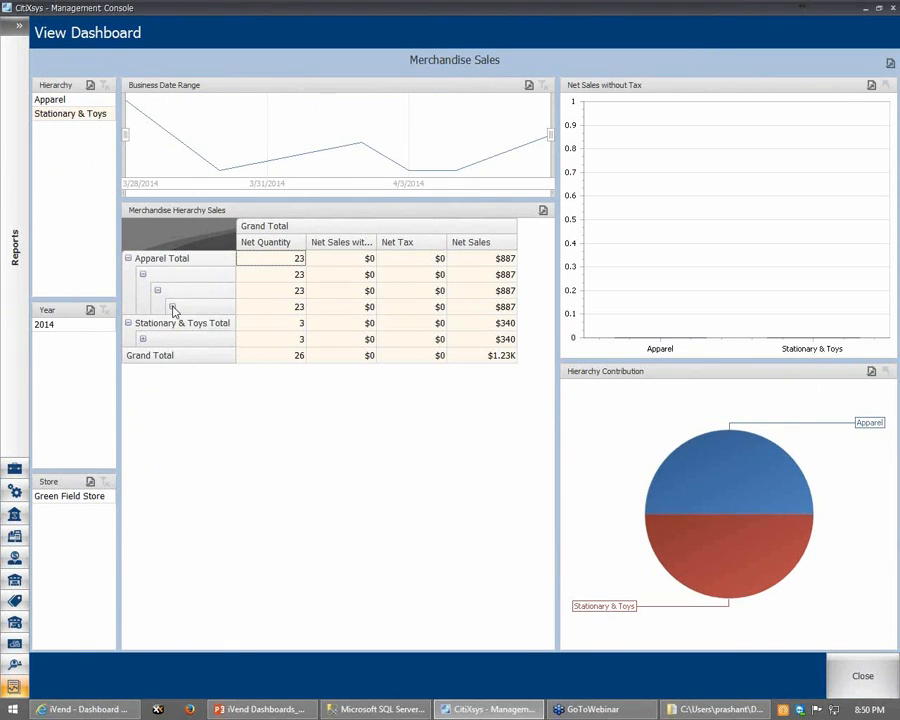
left_click(172, 306)
left_click(187, 325)
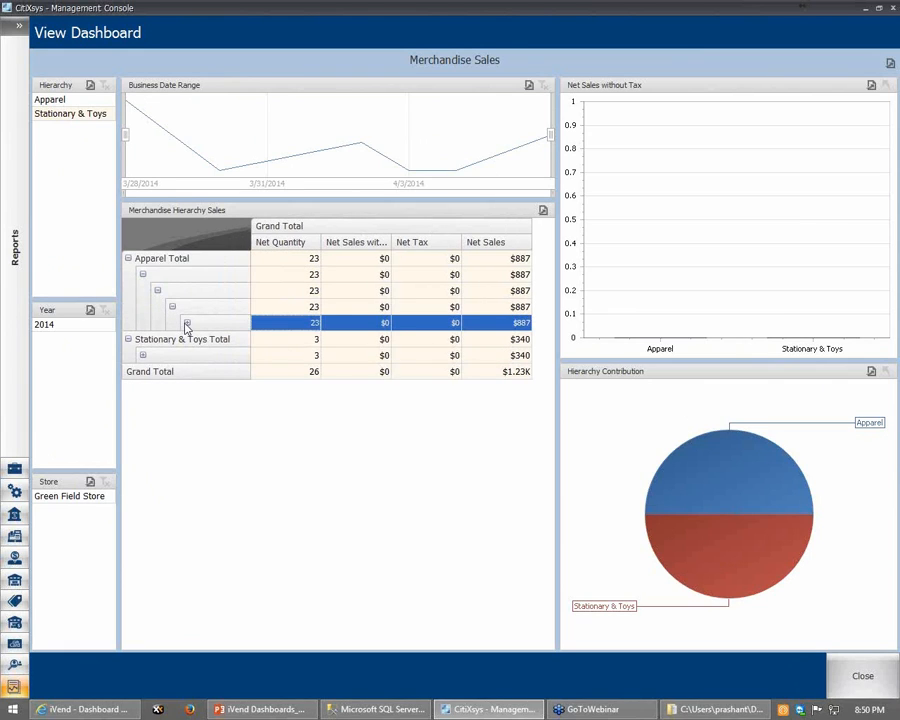
left_click(187, 325)
left_click(143, 371)
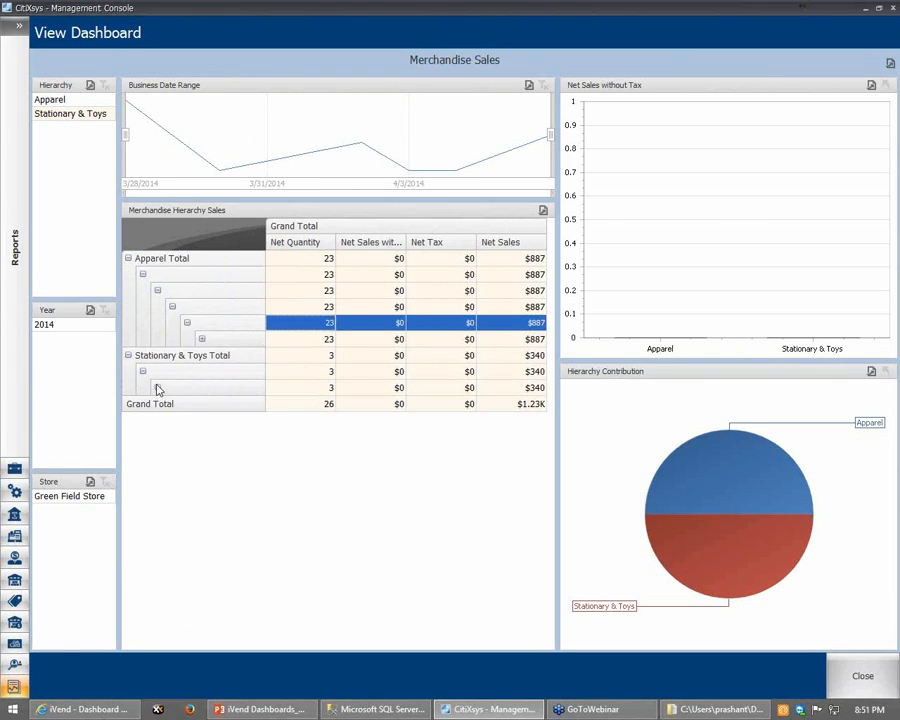
left_click(157, 387)
left_click(172, 403)
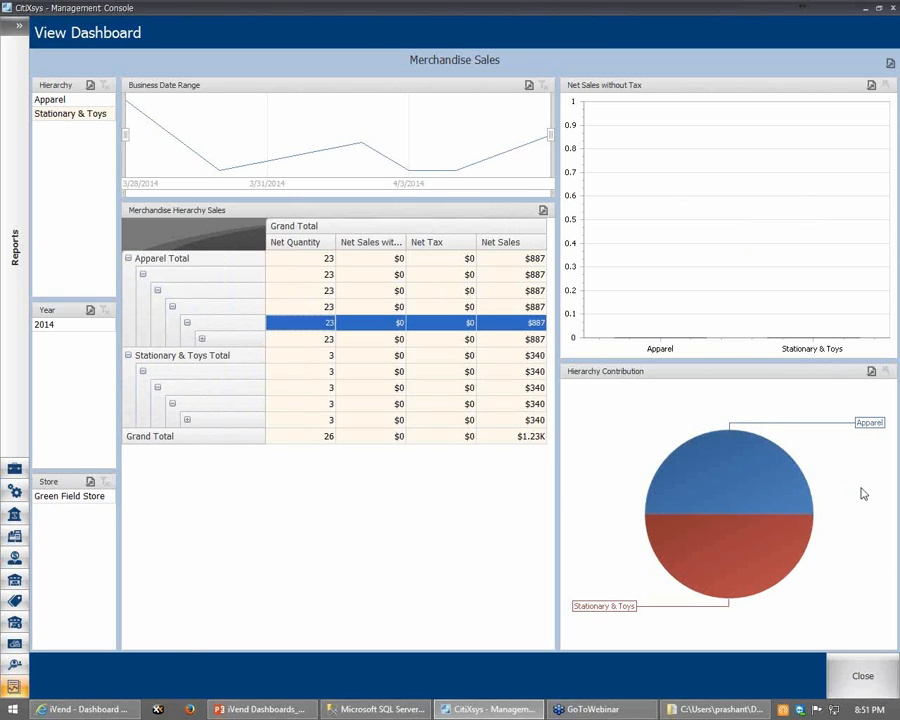
Close Merchandise Sales and open the Merchandise Sales - Monthly dashboard with the Reports navigation expanded.
mouse_move(707, 479)
left_click(862, 686)
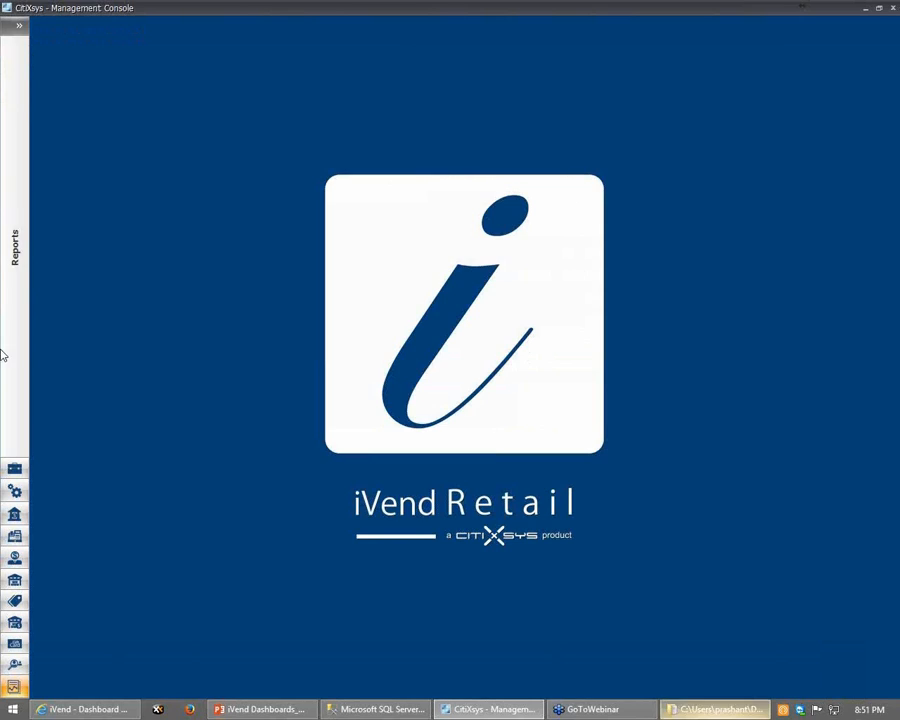
left_click(18, 25)
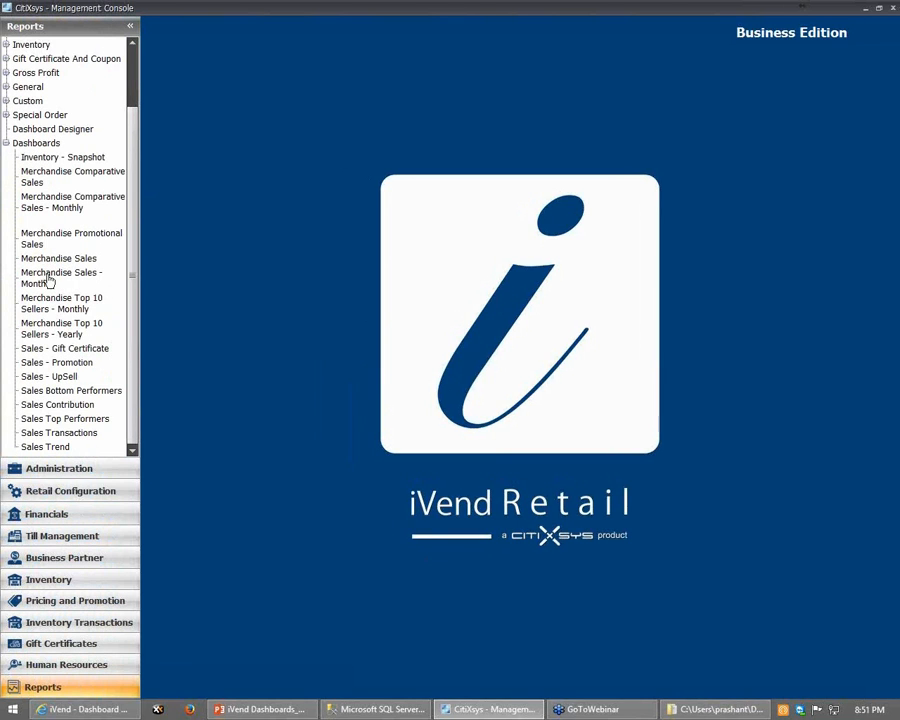
left_click(40, 279)
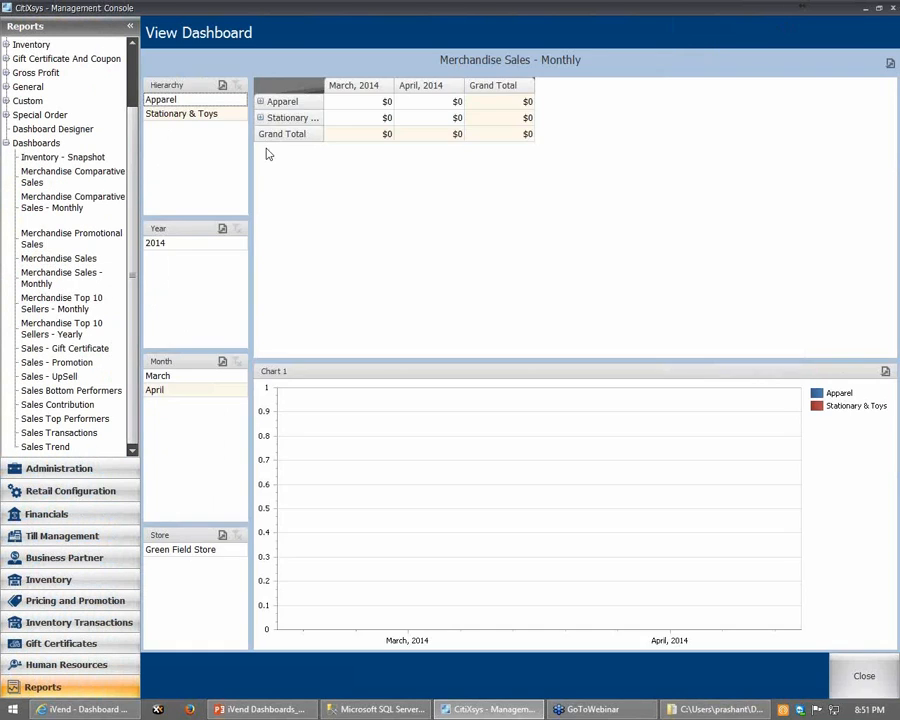
Expand Apparel by four levels and Stationary & Toys by three levels in the monthly sales table.
left_click(260, 102)
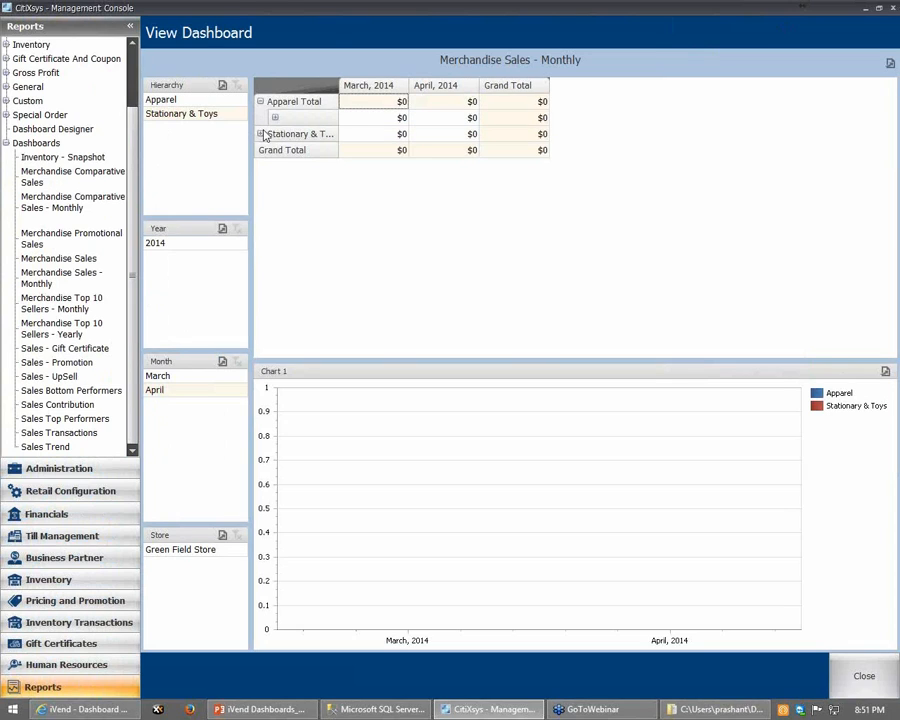
left_click(275, 117)
left_click(261, 148)
left_click(288, 135)
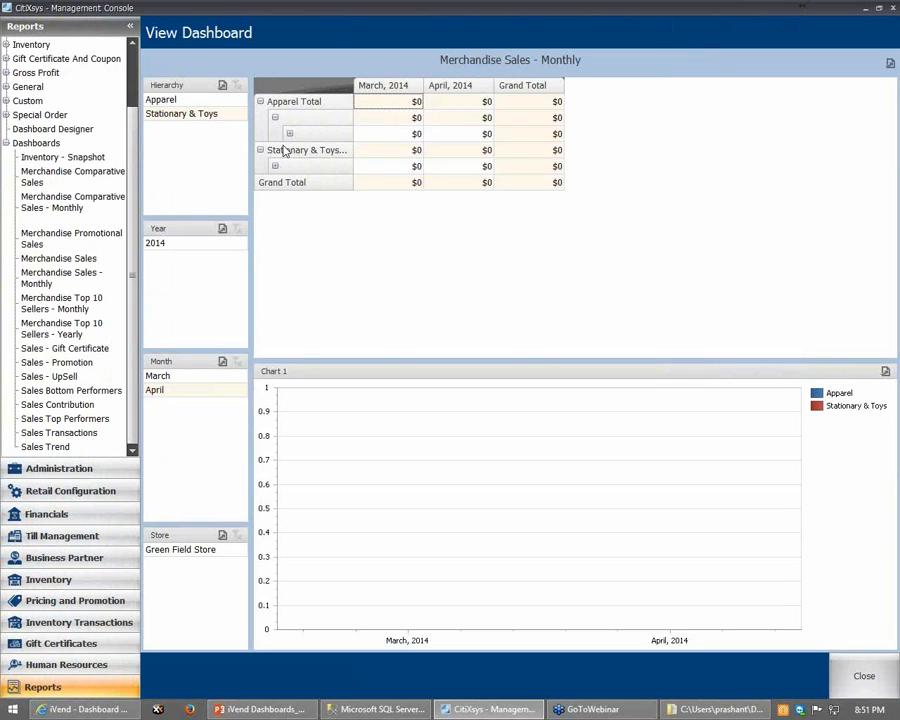
left_click(273, 184)
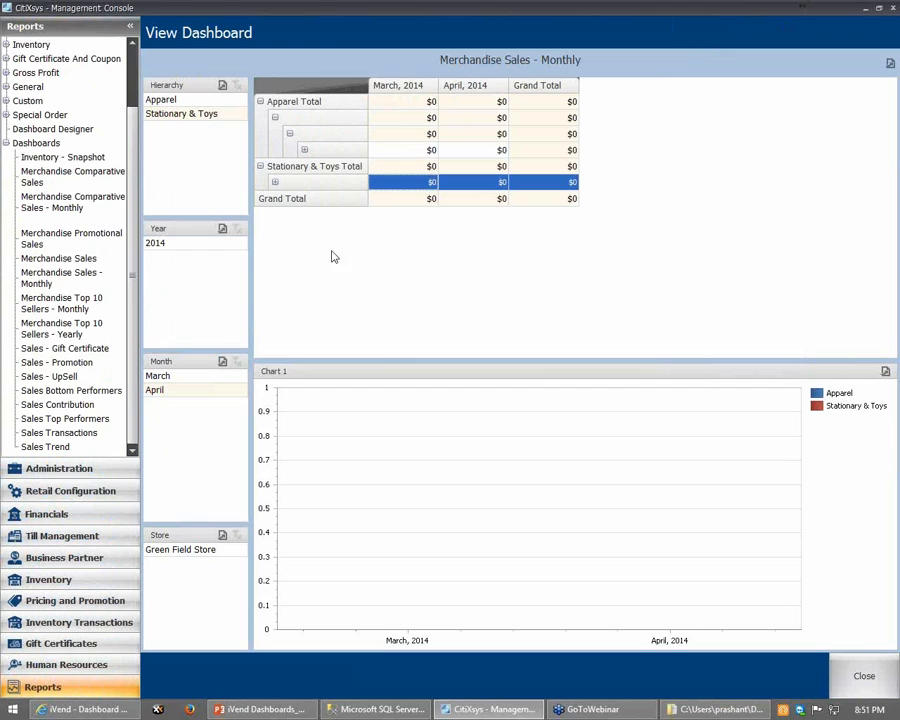
left_click(275, 183)
left_click(304, 149)
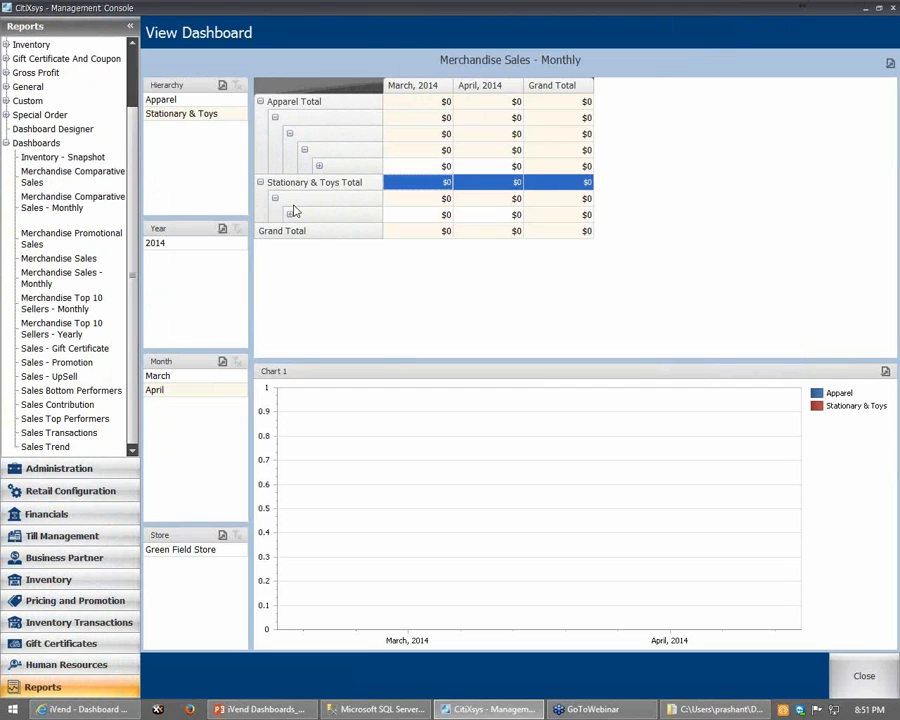
left_click(289, 214)
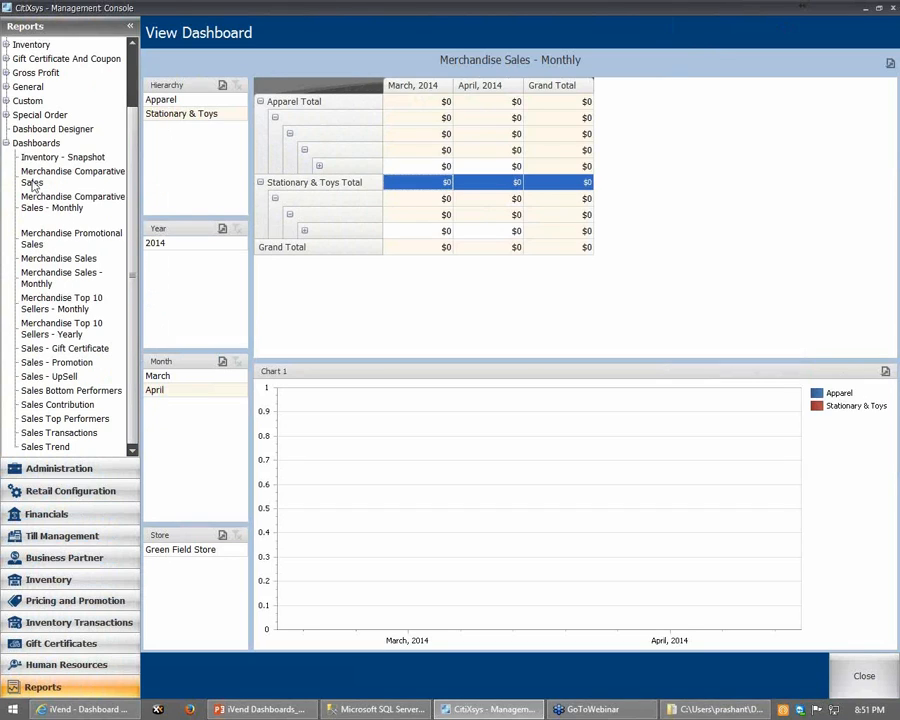
Open the Merchandise Comparative Sales dashboard and expand Apparel by two levels in its comparison table.
left_click(70, 177)
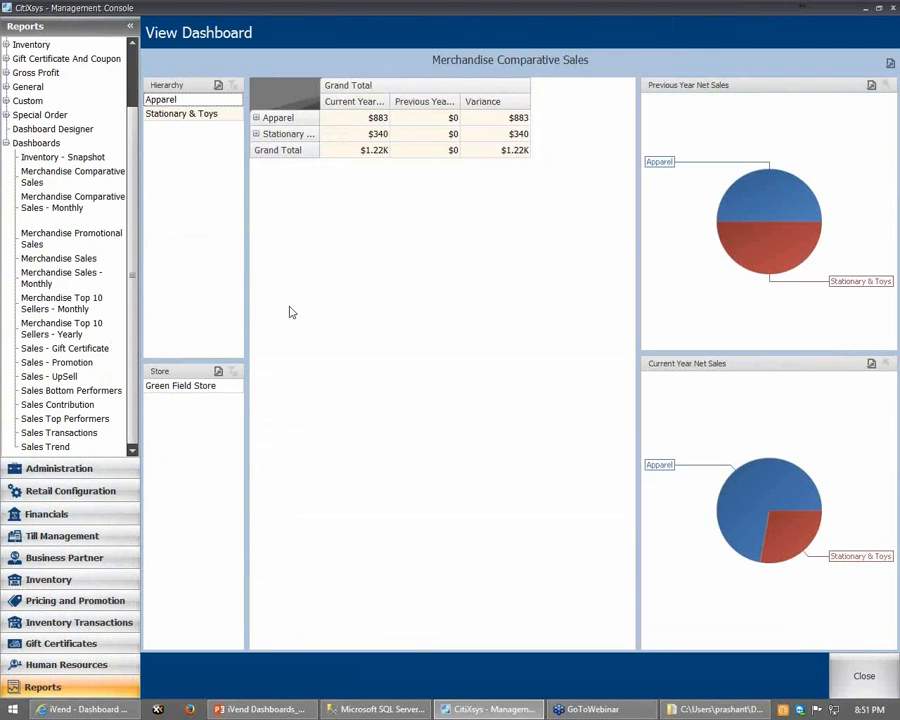
left_click(256, 117)
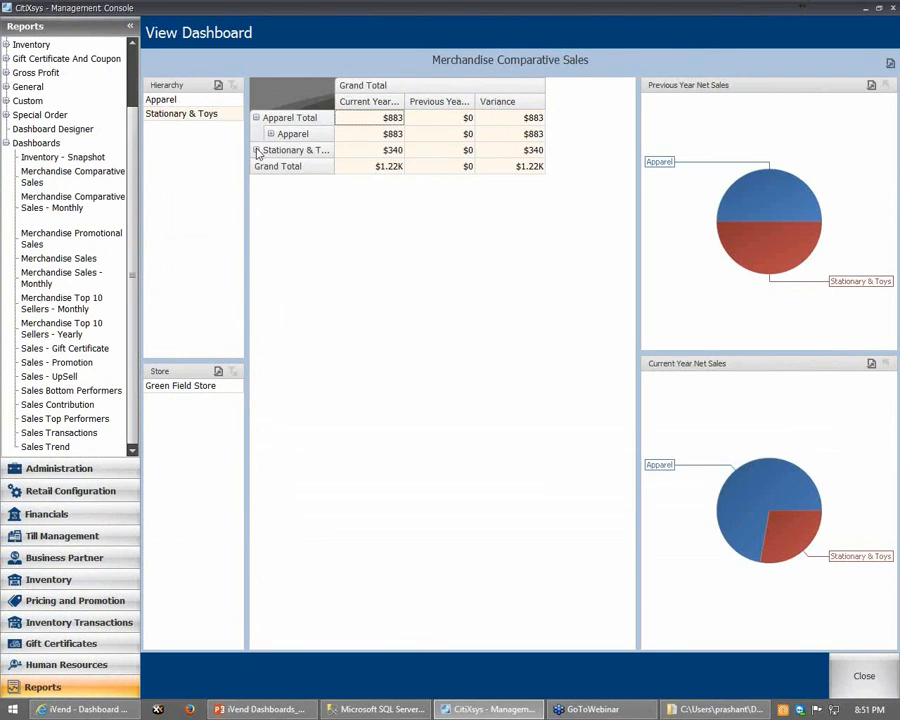
left_click(270, 134)
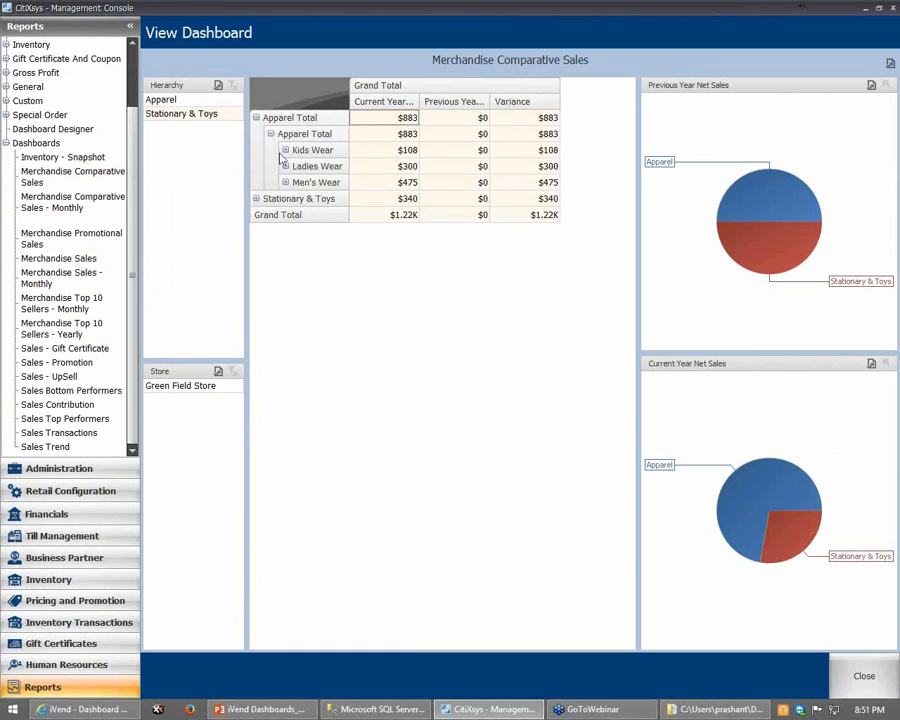
Expand Kids Wear through Boys and Bottoms down into the nested Child Bottom levels of the comparison table.
left_click(291, 150)
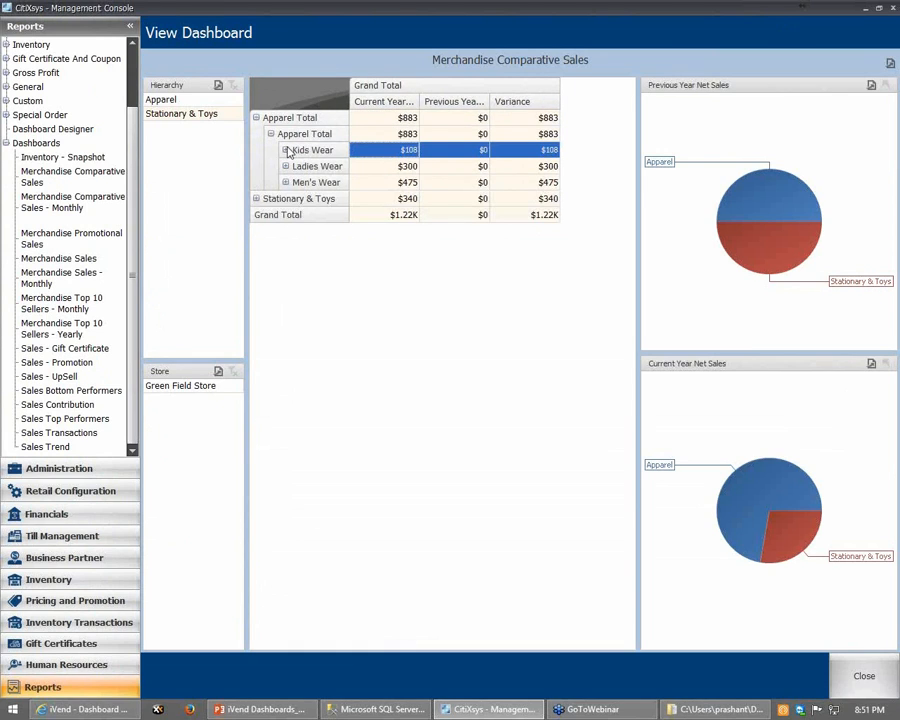
left_click(298, 166)
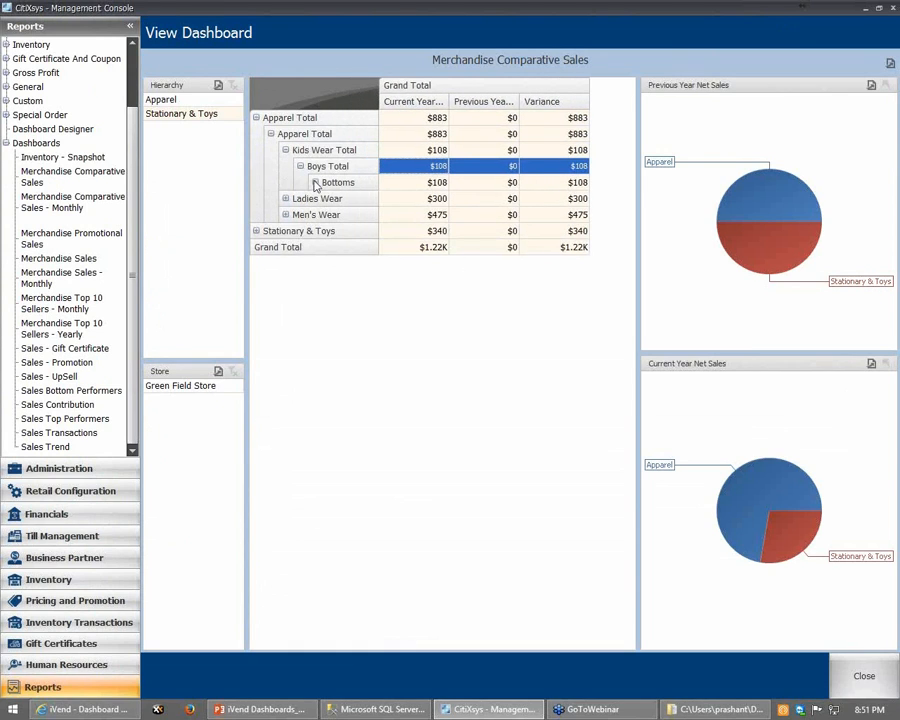
left_click(315, 183)
left_click(329, 198)
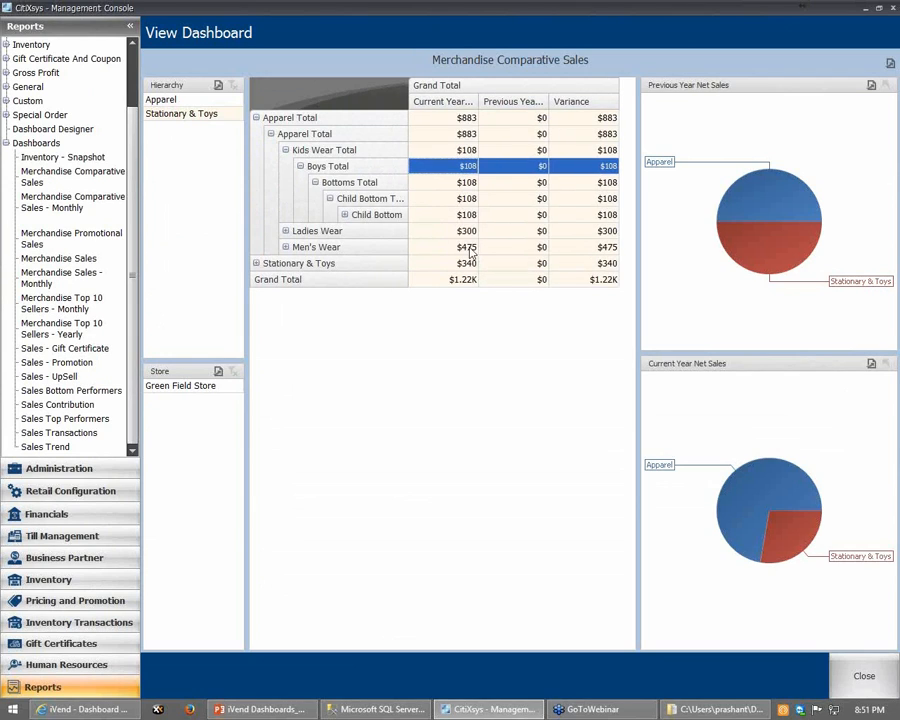
left_click(344, 216)
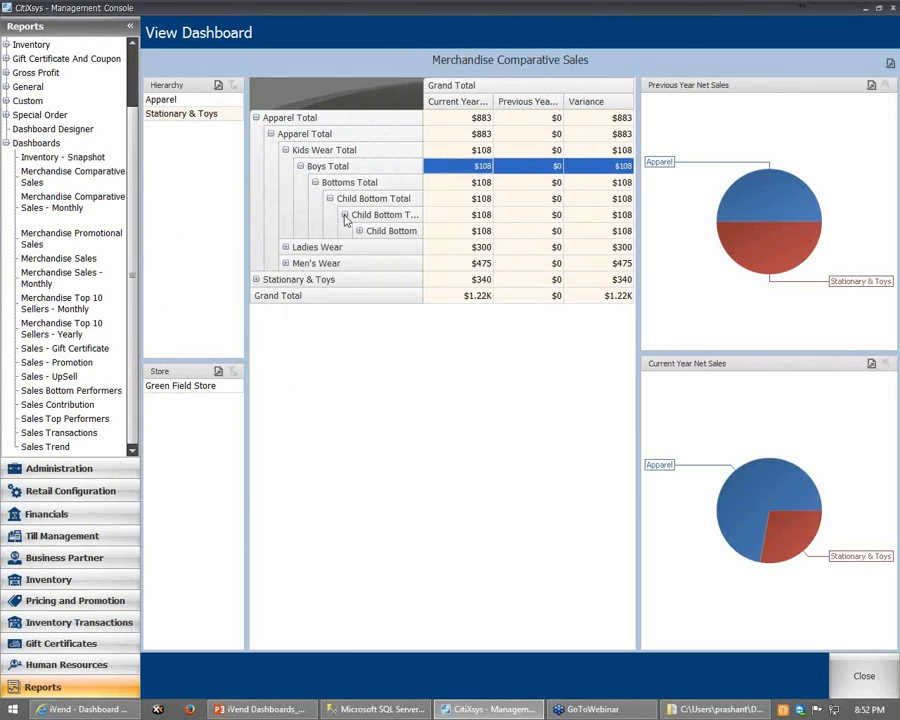
left_click(344, 216)
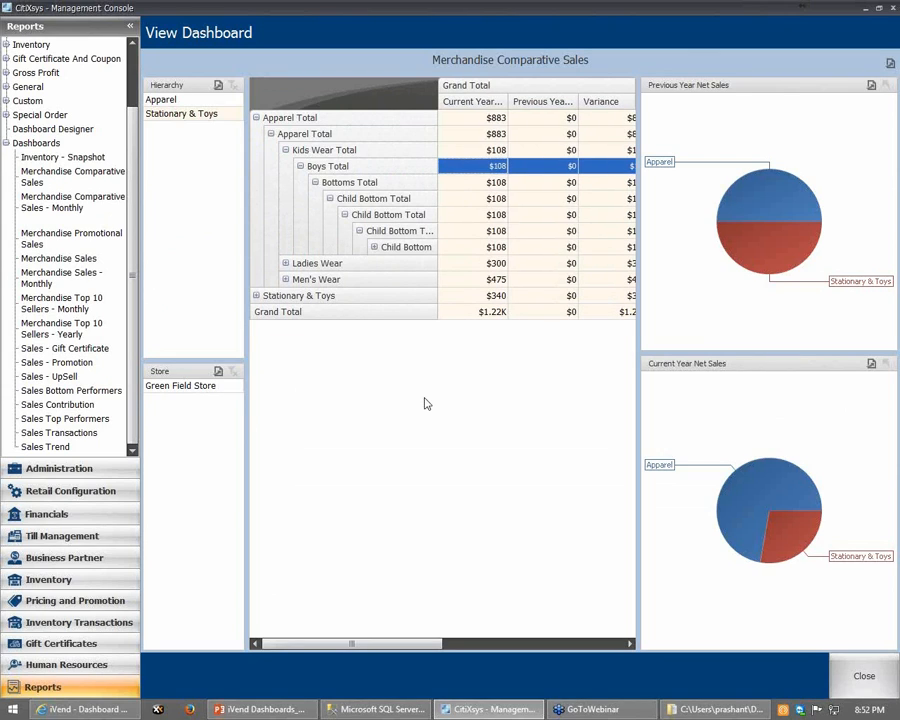
left_click(359, 231)
Expand Ladies Wear through Casual Wear and Bottoms to Womens tank, and Men's Wear through Formal Wear to Tops.
left_click(285, 279)
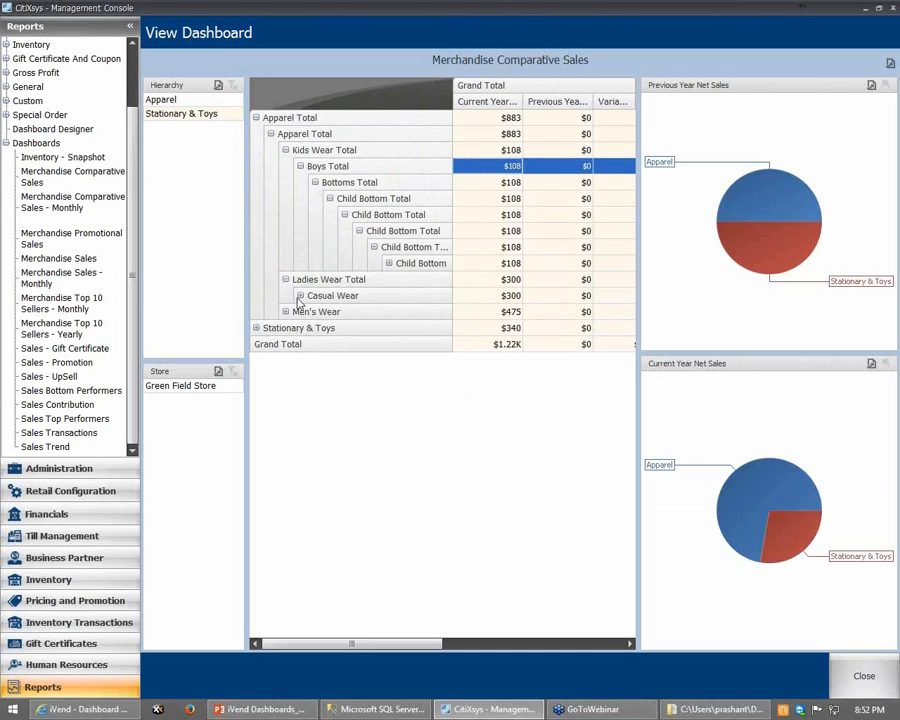
left_click(301, 297)
left_click(301, 298)
left_click(315, 311)
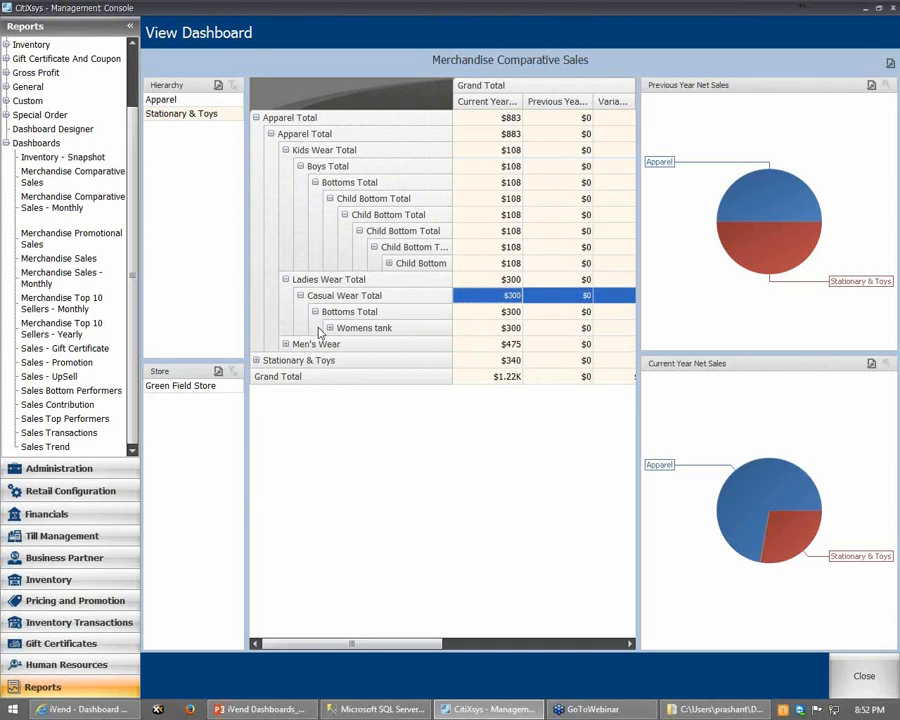
left_click(286, 344)
left_click(300, 360)
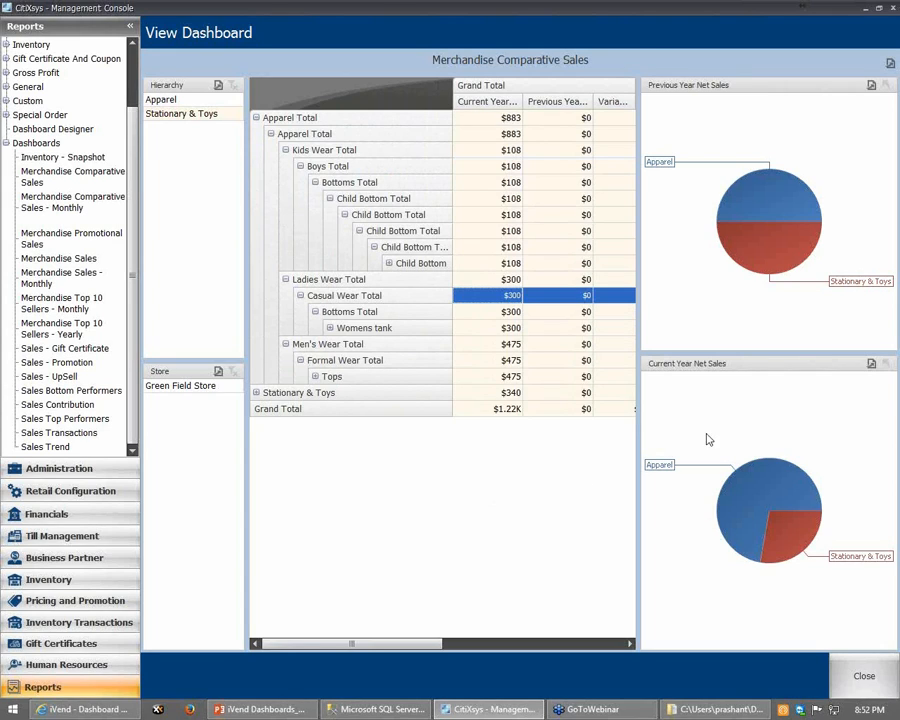
Check the category shares in Current Year Net Sales, drilling Apparel down to its wear groups and back to the top level.
mouse_move(757, 261)
mouse_move(789, 533)
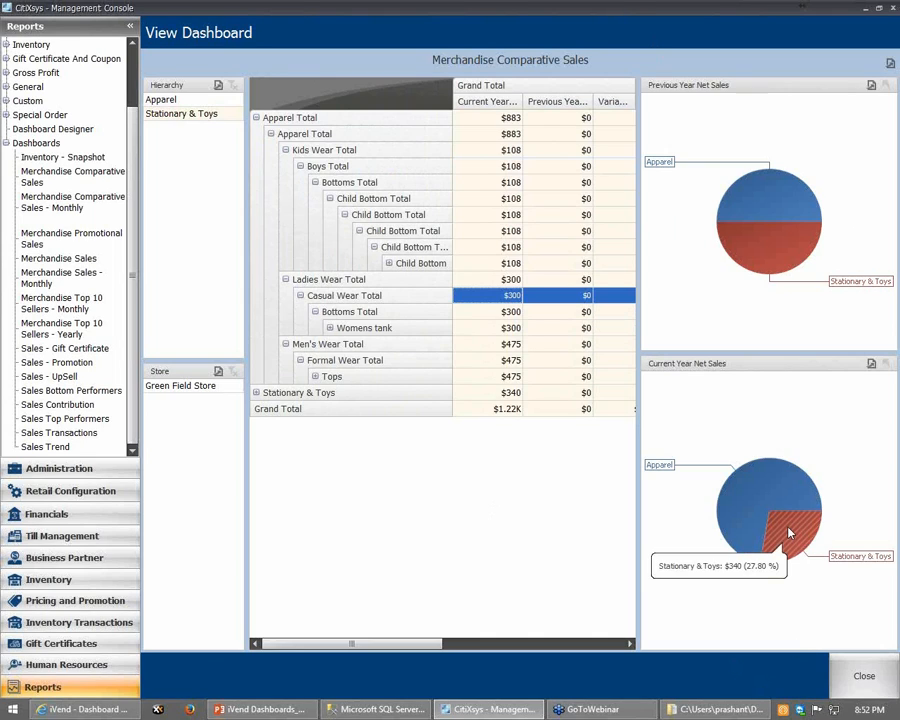
mouse_move(770, 562)
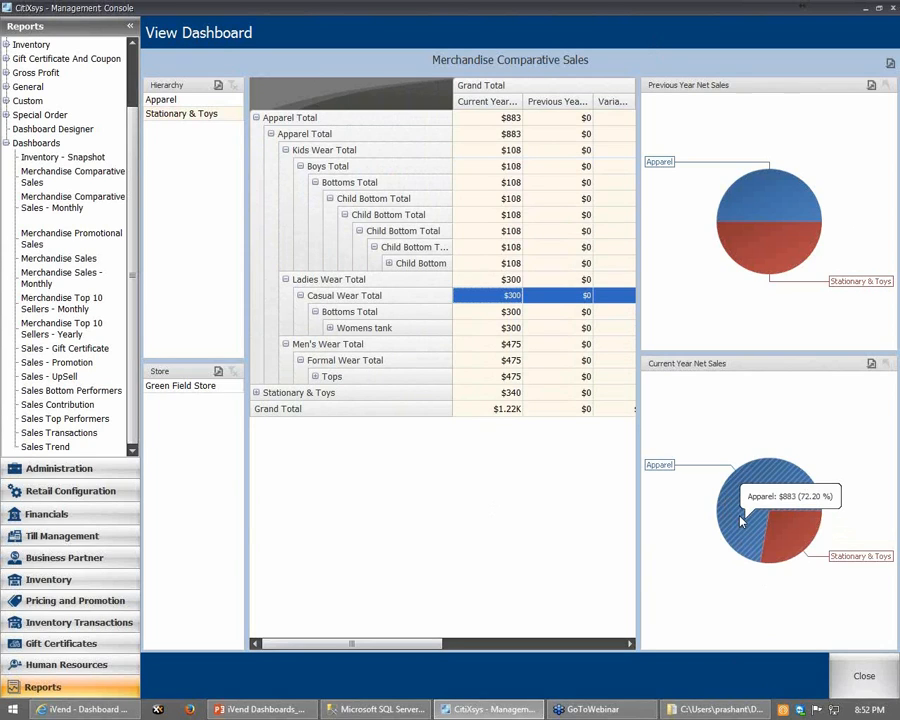
left_click(741, 521)
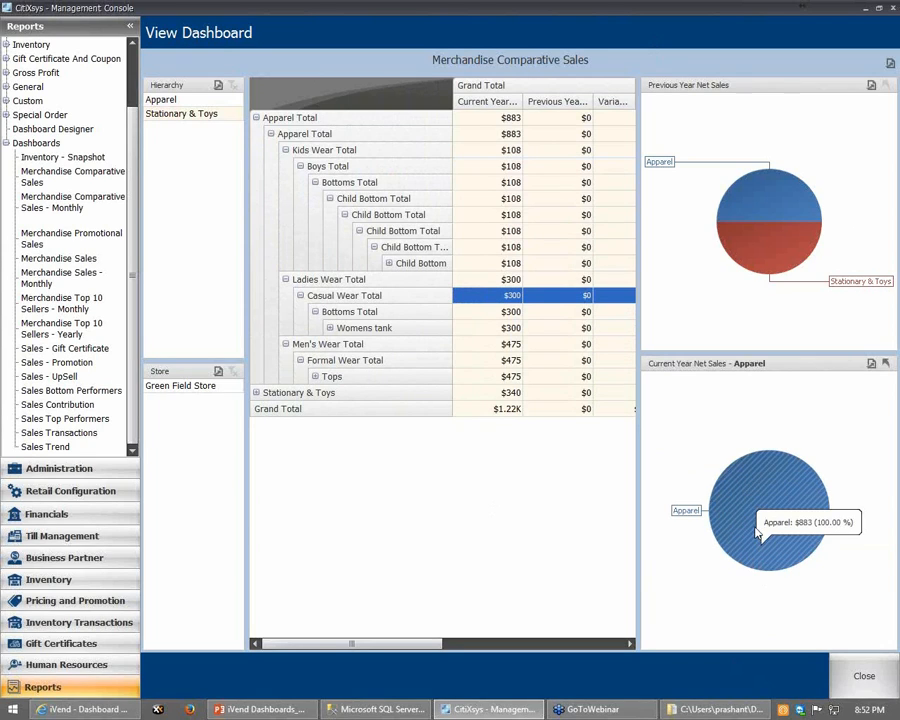
left_click(751, 511)
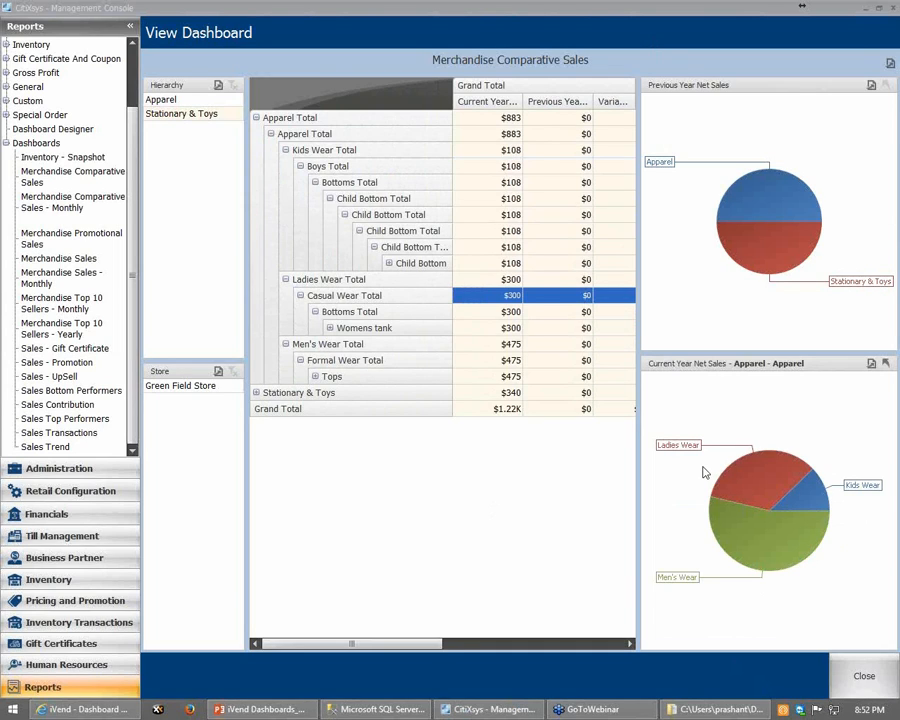
left_click(885, 365)
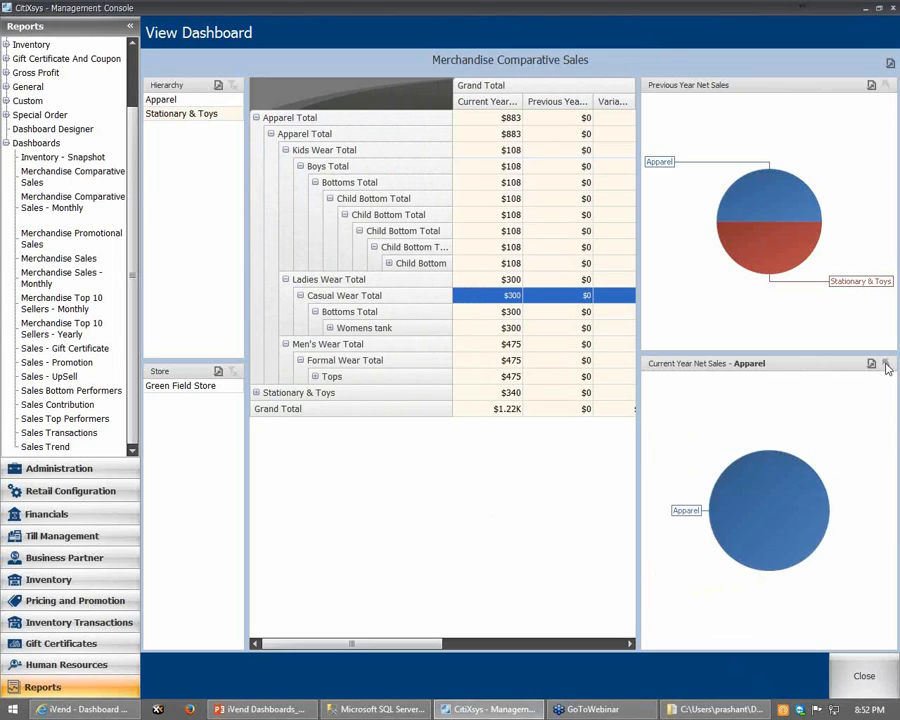
left_click(885, 365)
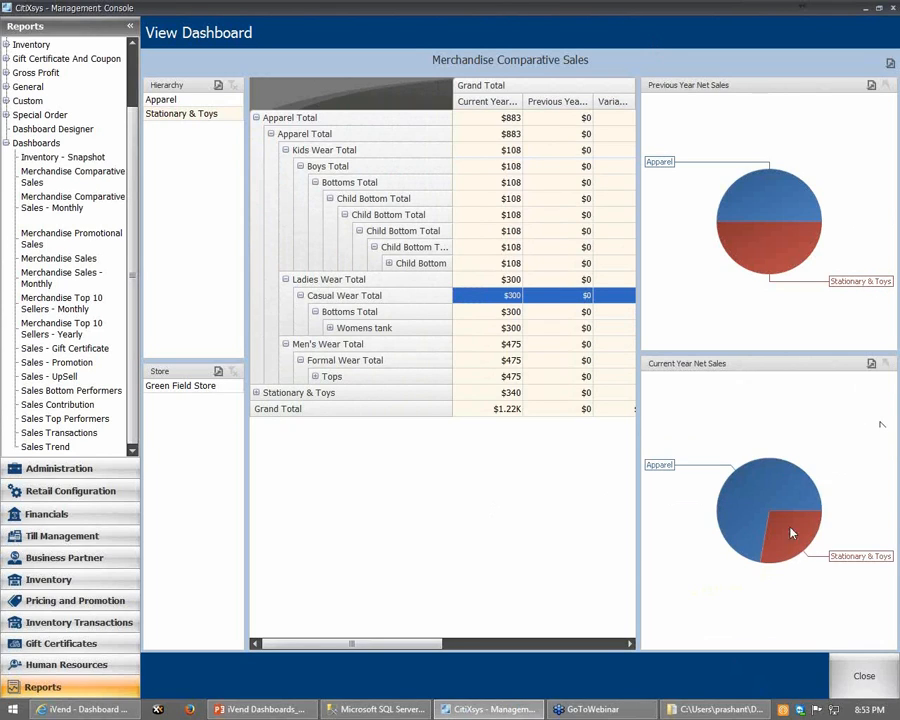
Drill the Current Year Net Sales pie through Apparel, Men's Wear and Formal Wear down to Mens Levis Jean.
left_click(750, 492)
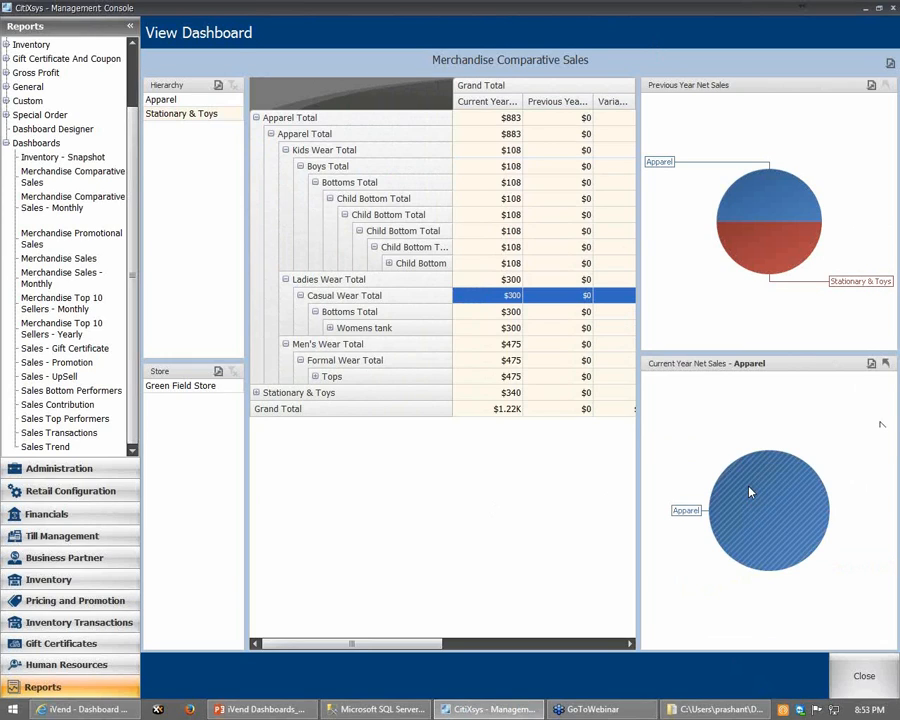
left_click(750, 492)
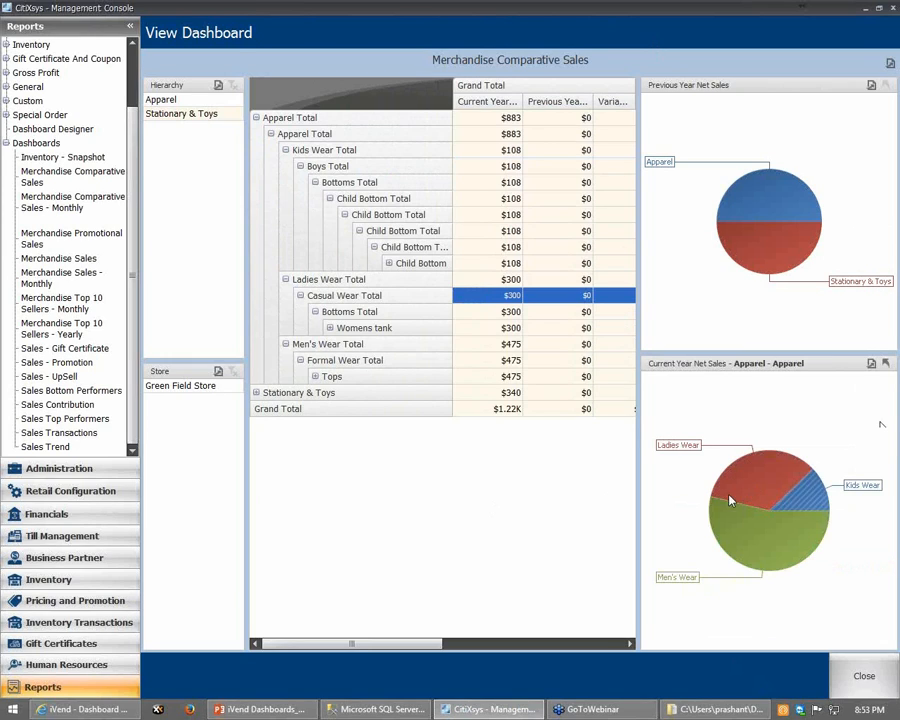
left_click(775, 545)
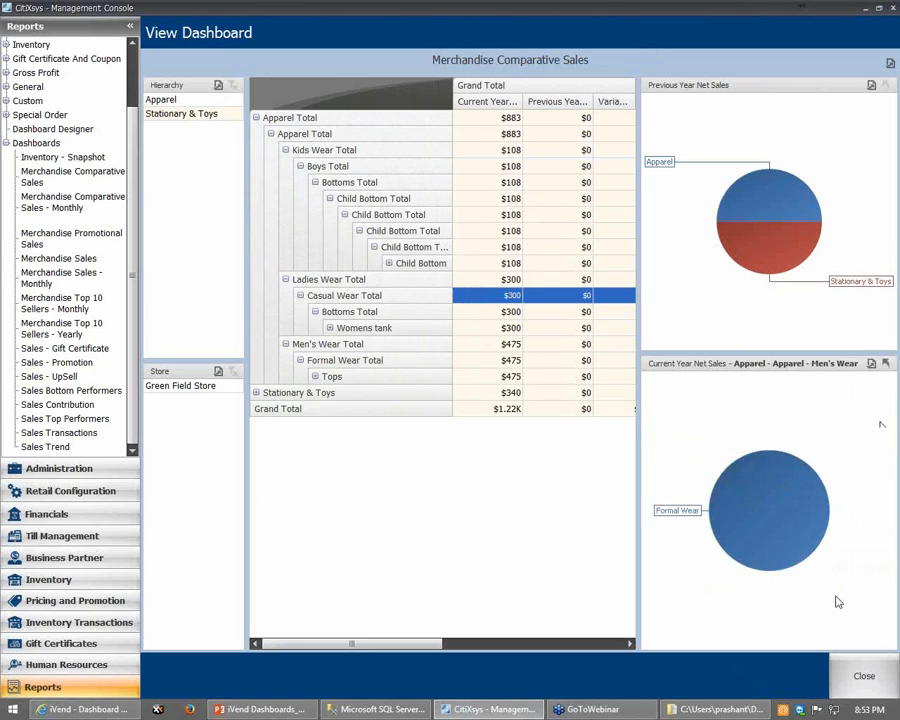
left_click(781, 524)
left_click(768, 545)
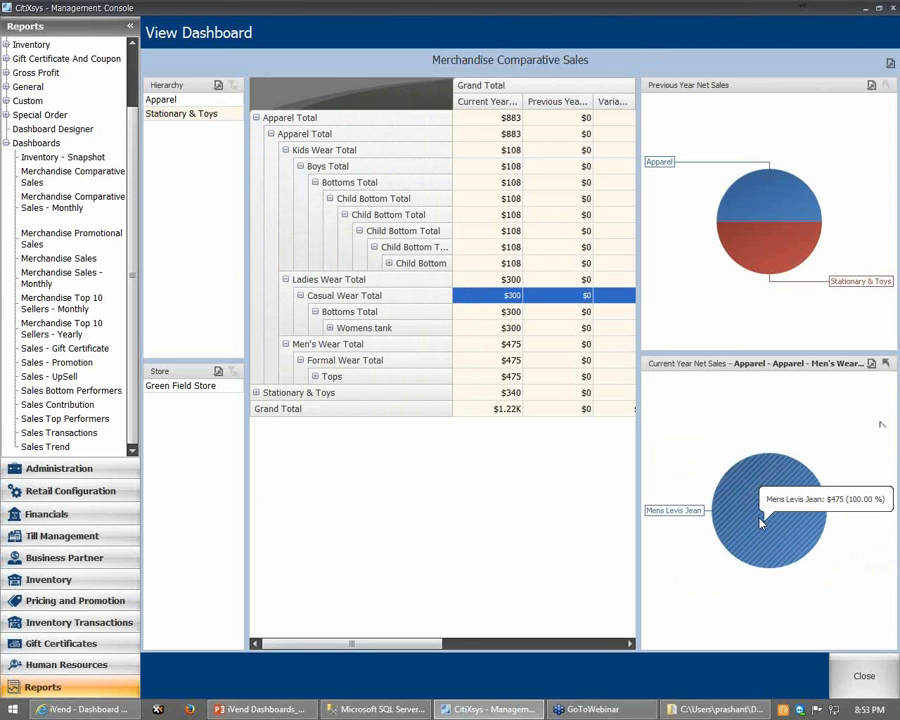
Drill the Current Year Net Sales pie back up to the Apparel and Stationary & Toys level.
left_click(886, 365)
left_click(886, 365)
left_click(886, 365)
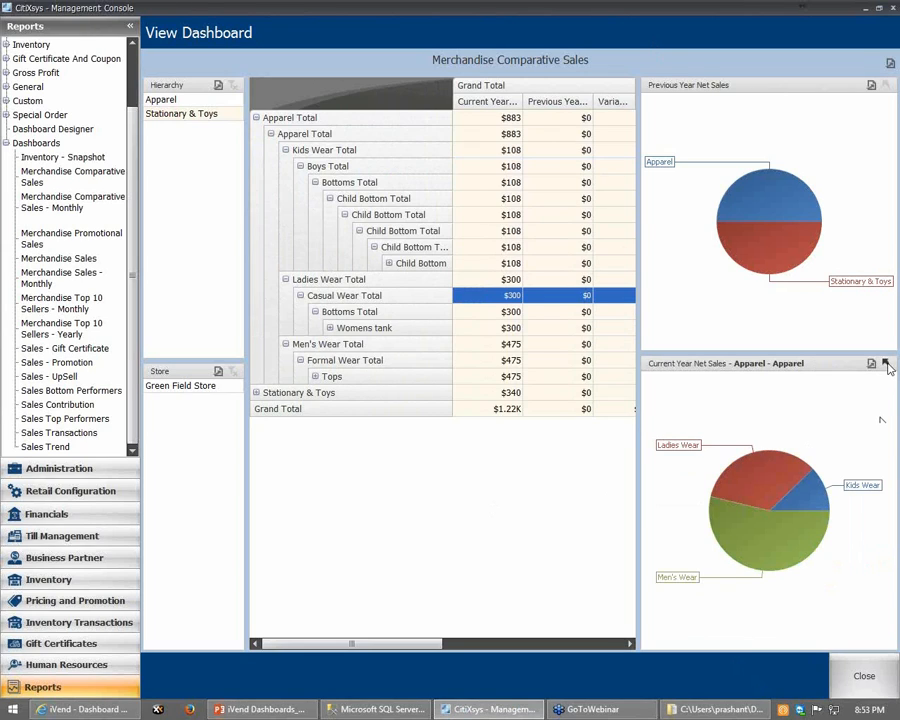
left_click(886, 365)
left_click(886, 365)
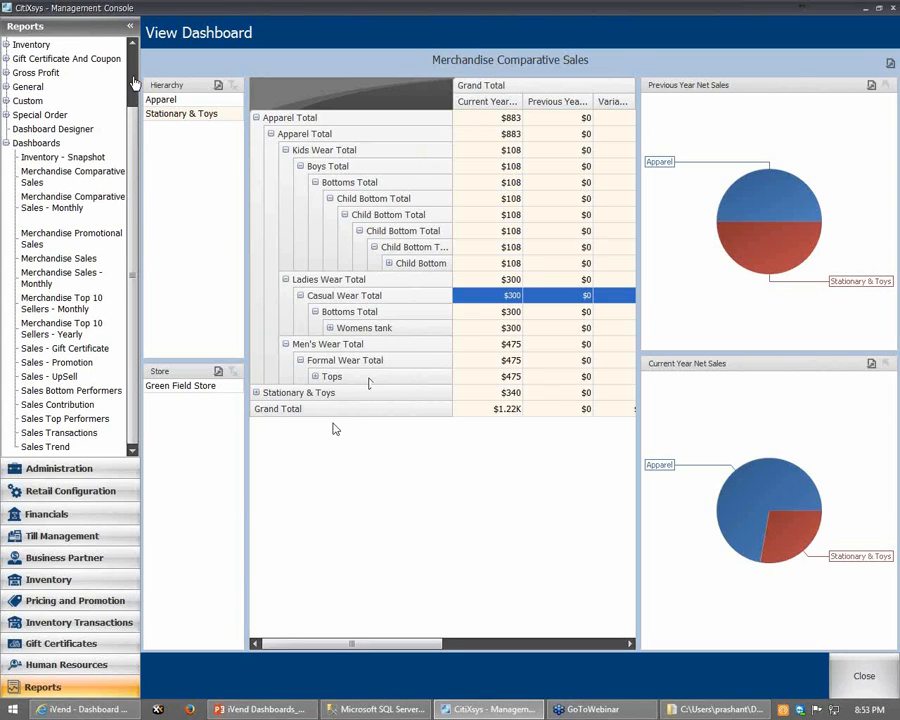
Open the security rights assignment of the ADMINISTRATION ROLE from the Administration security roles.
scroll(136, 82, "up", 2)
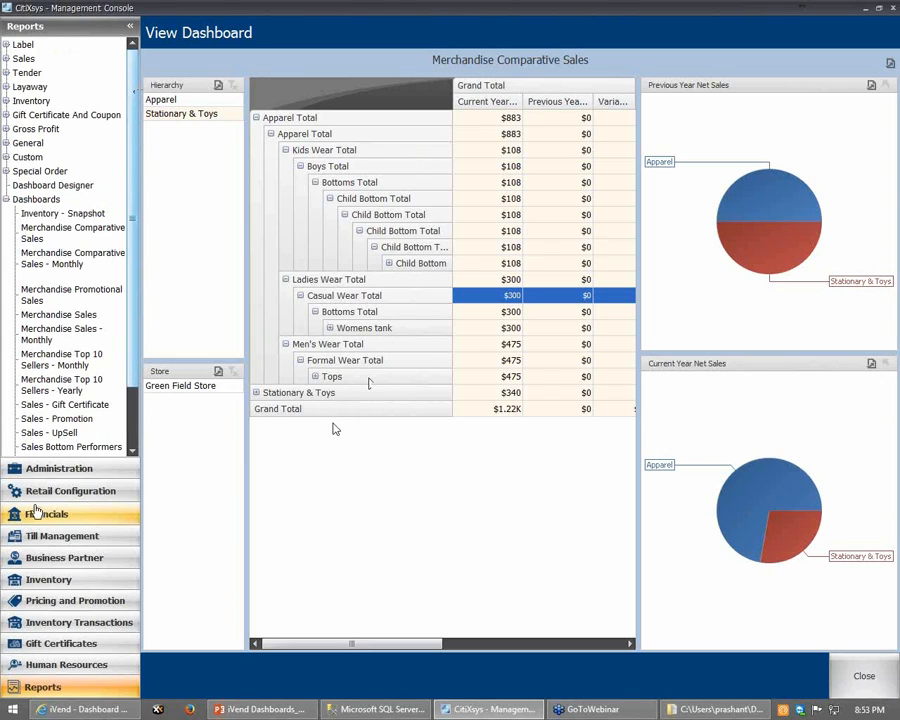
left_click(48, 472)
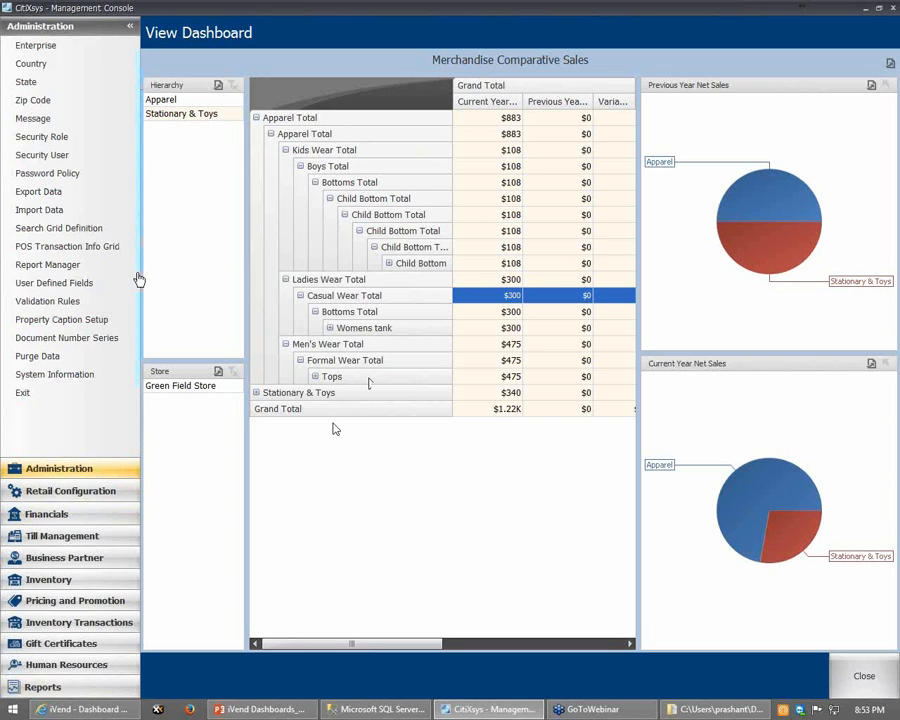
left_click(50, 266)
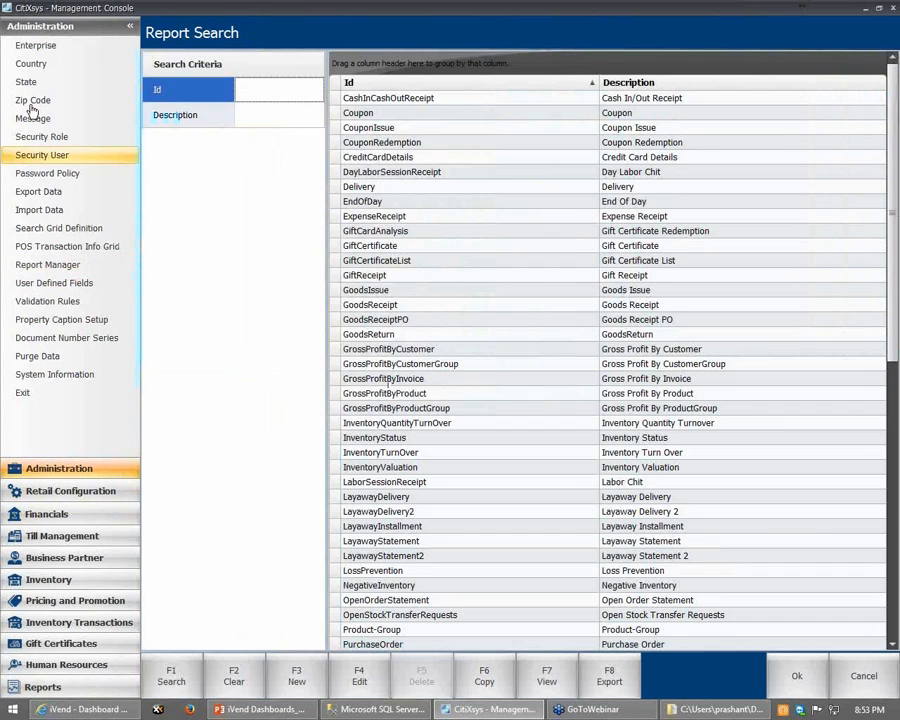
left_click(864, 676)
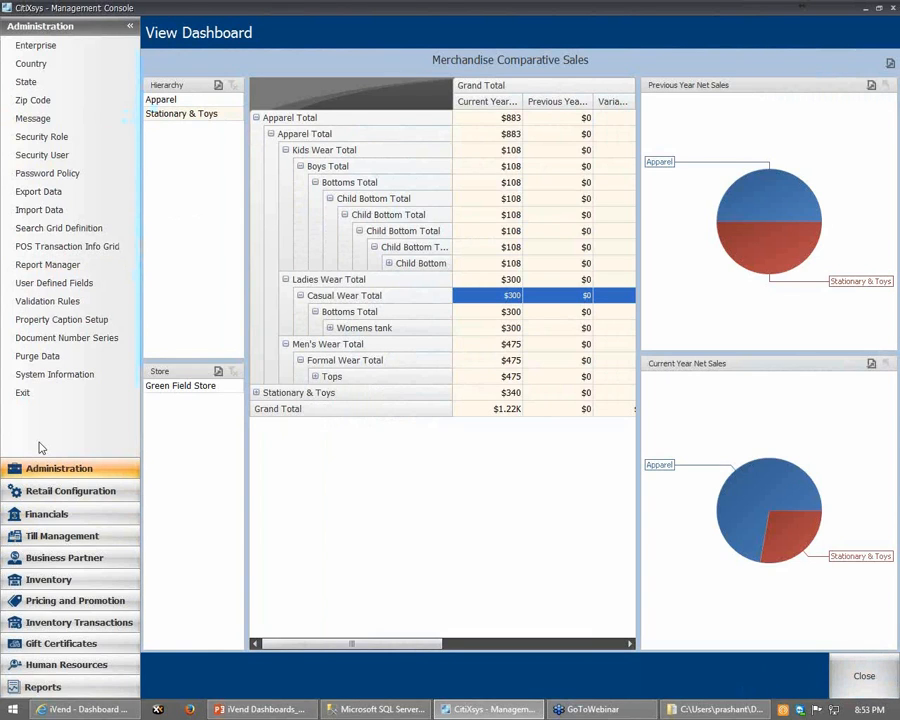
left_click(56, 137)
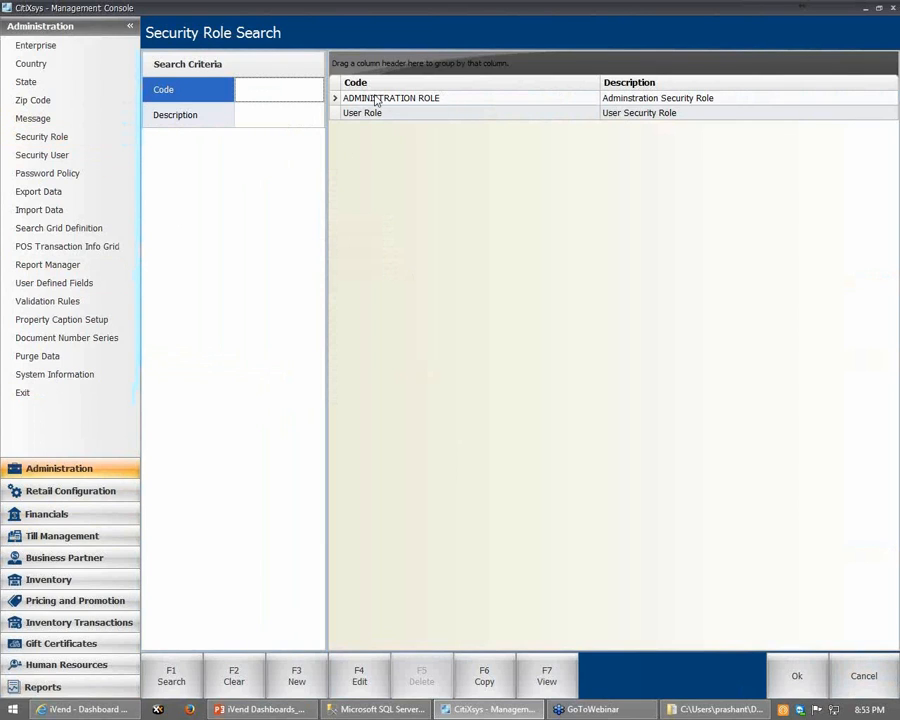
left_click(372, 98)
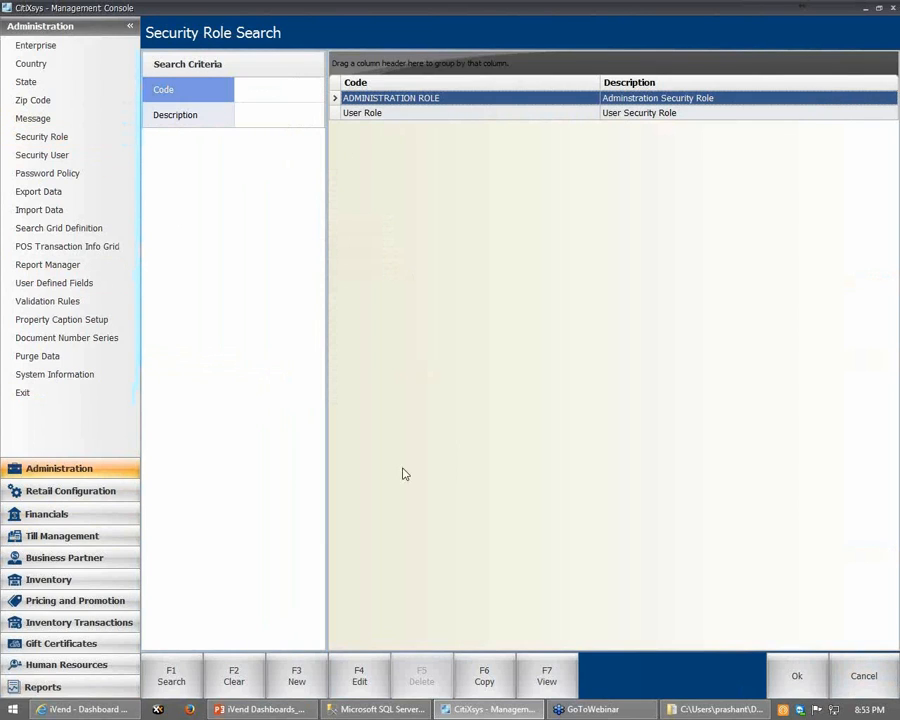
left_click(370, 678)
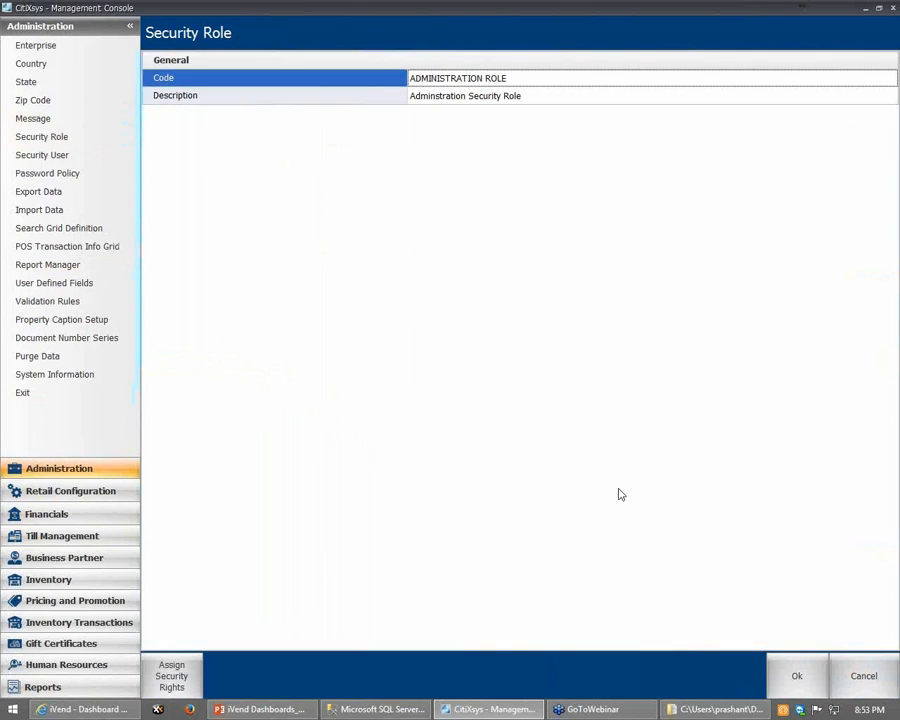
left_click(157, 688)
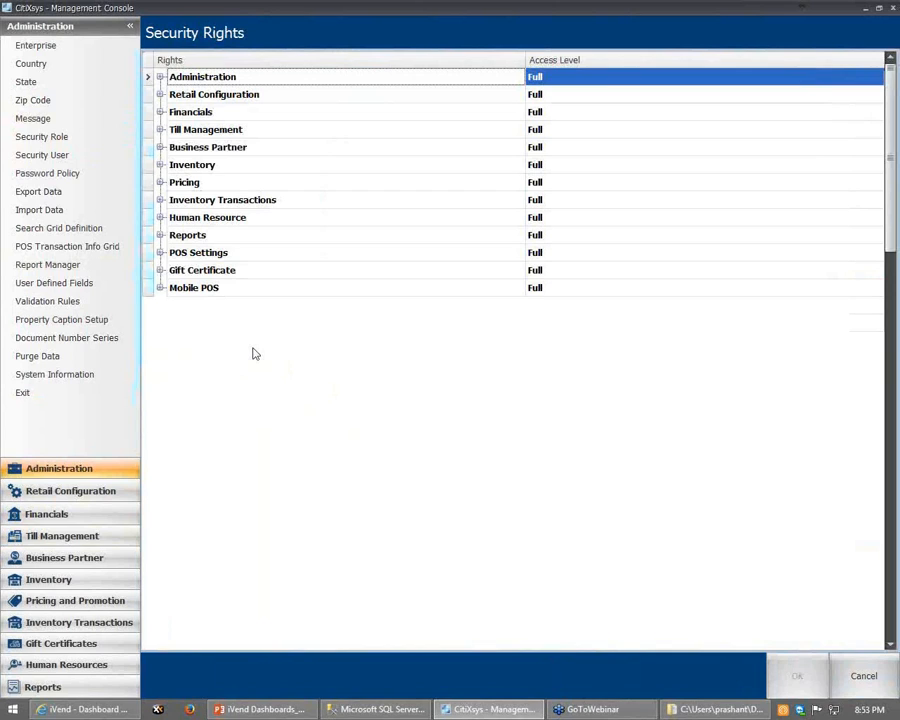
Review the dashboard entries under the Reports rights of the administration role and leave the role without changing it.
scroll(292, 375, "down", 2)
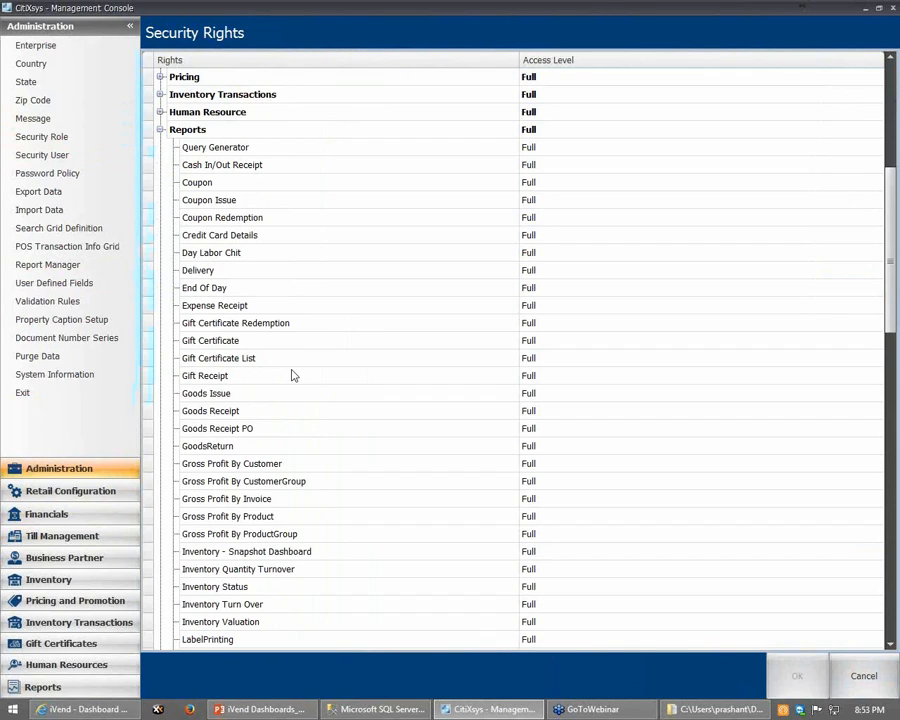
scroll(293, 375, "up", 3)
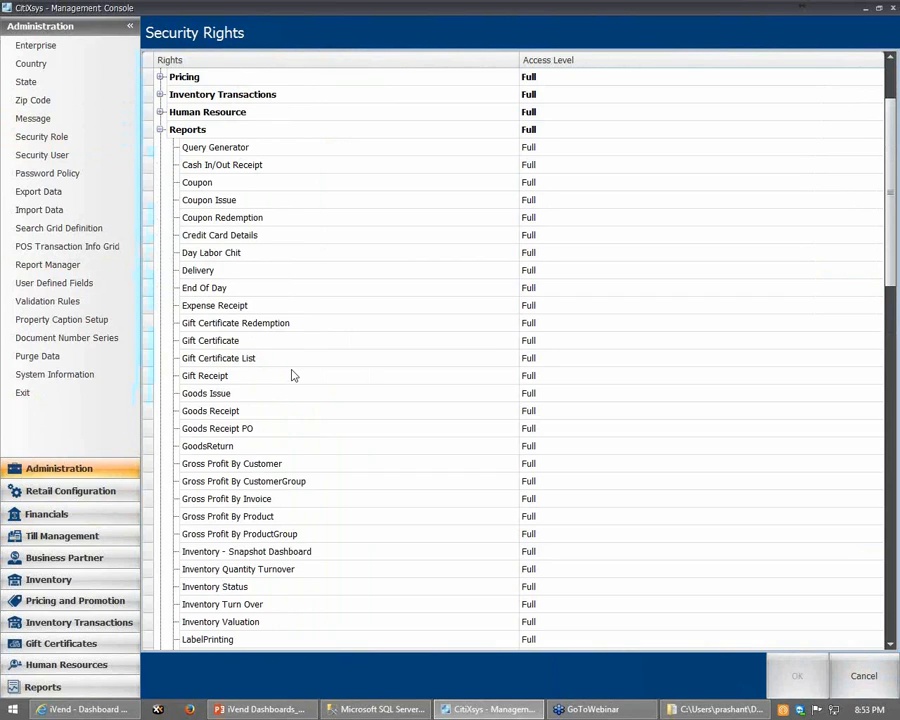
scroll(293, 375, "up", 3)
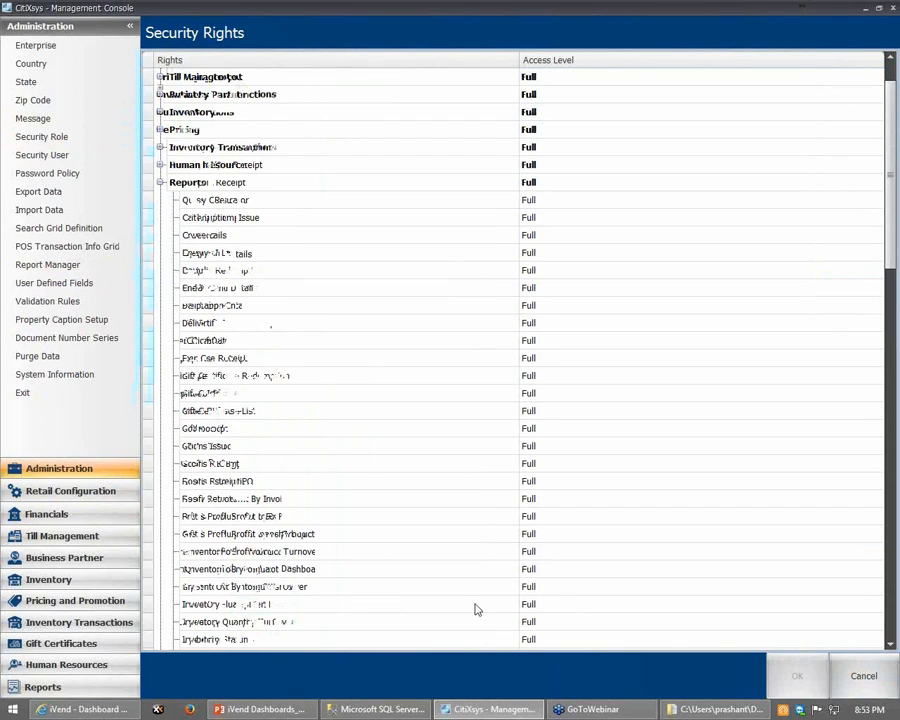
left_click(874, 607)
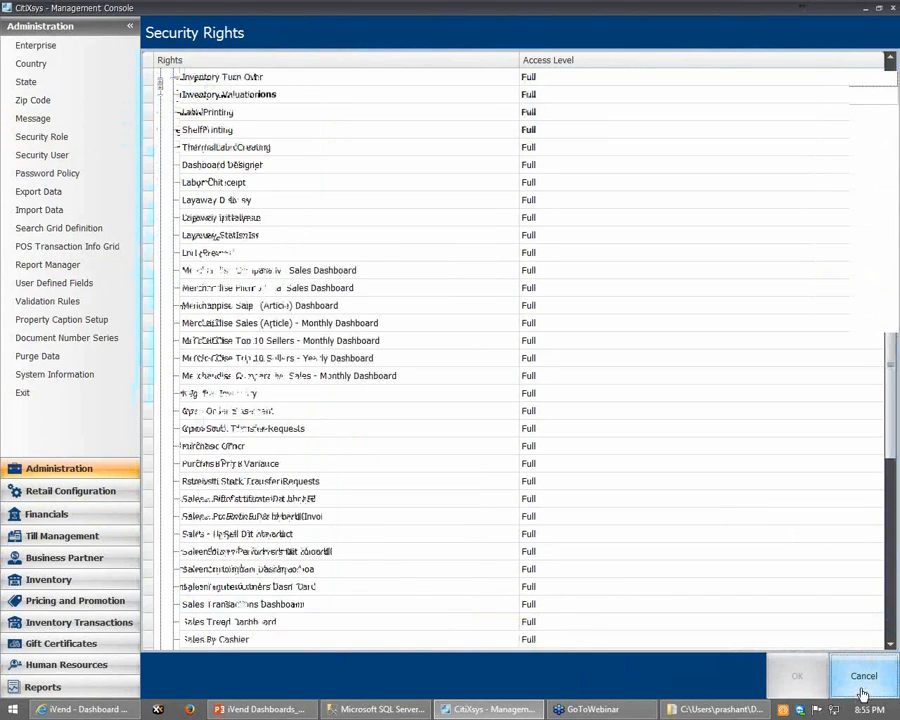
left_click(862, 690)
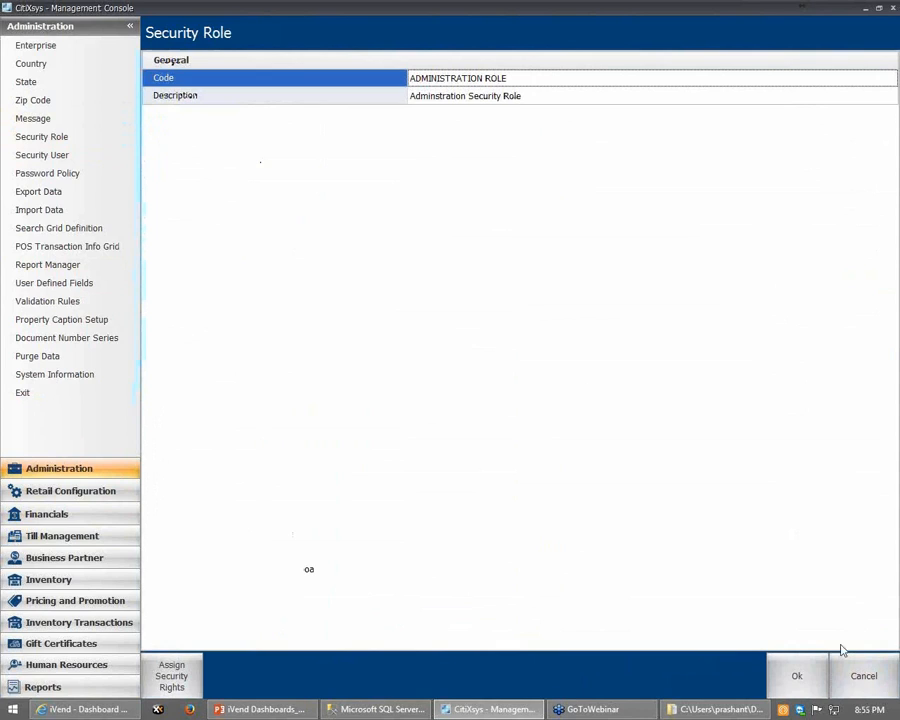
left_click(862, 680)
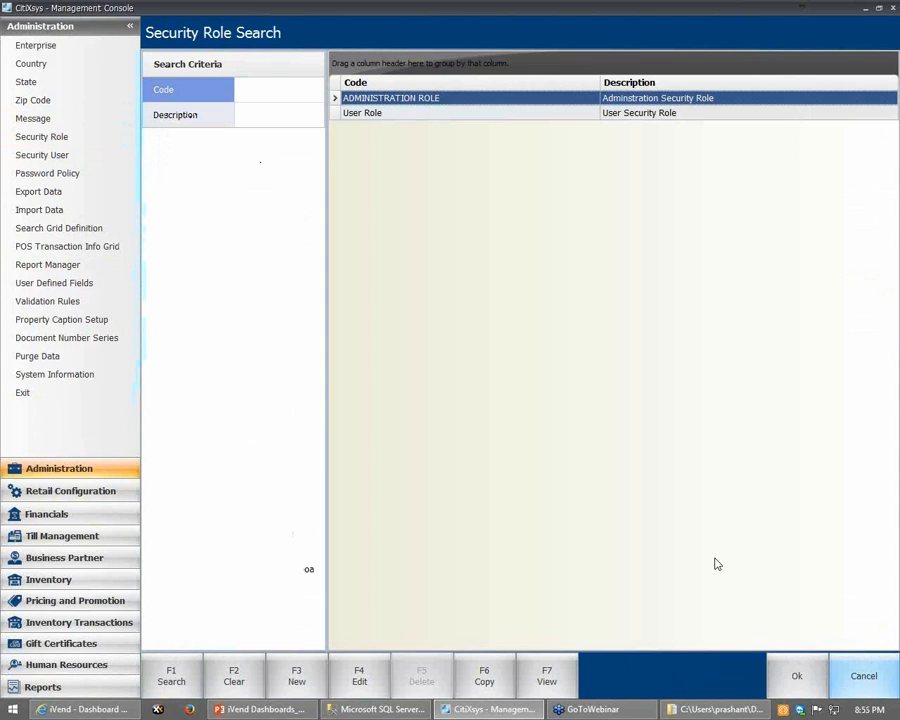
Switch to the iVend dashboard web viewer in the browser and check which dashboards it offers.
left_click(268, 709)
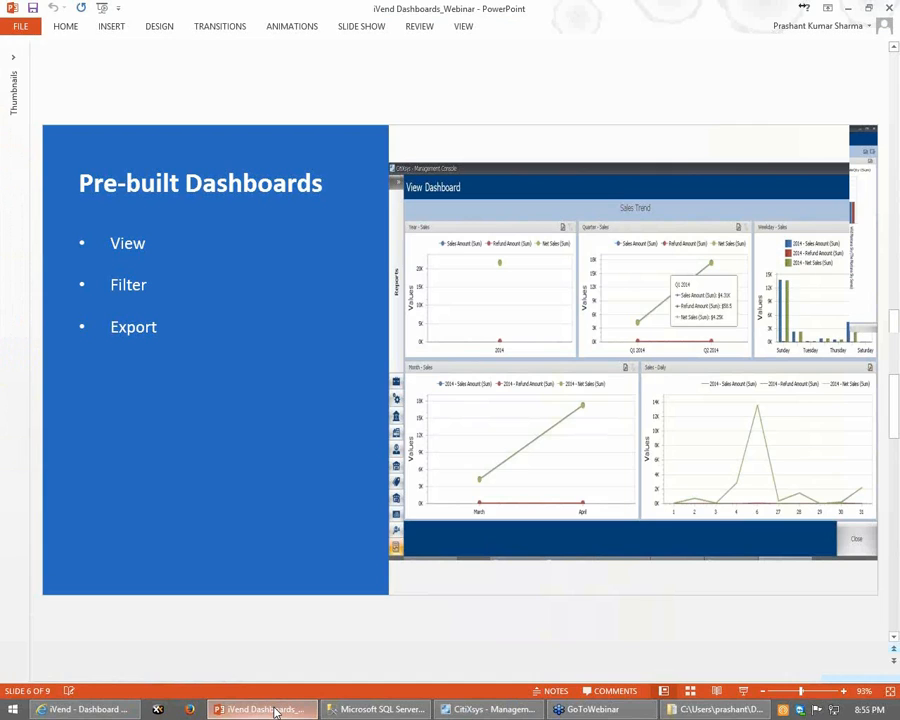
left_click(109, 710)
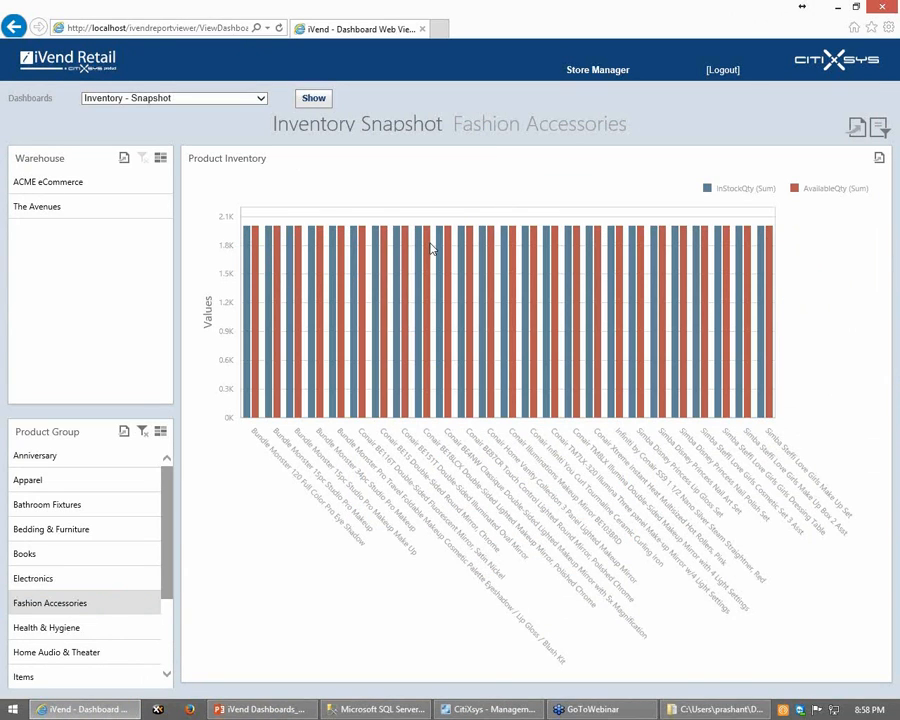
mouse_move(432, 248)
left_click(261, 101)
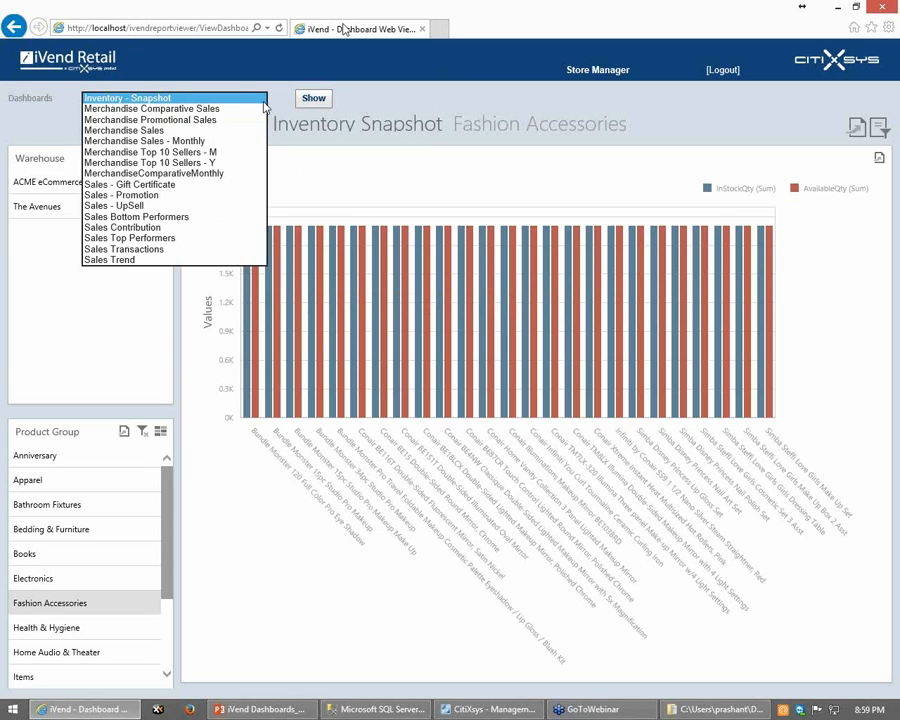
left_click(264, 83)
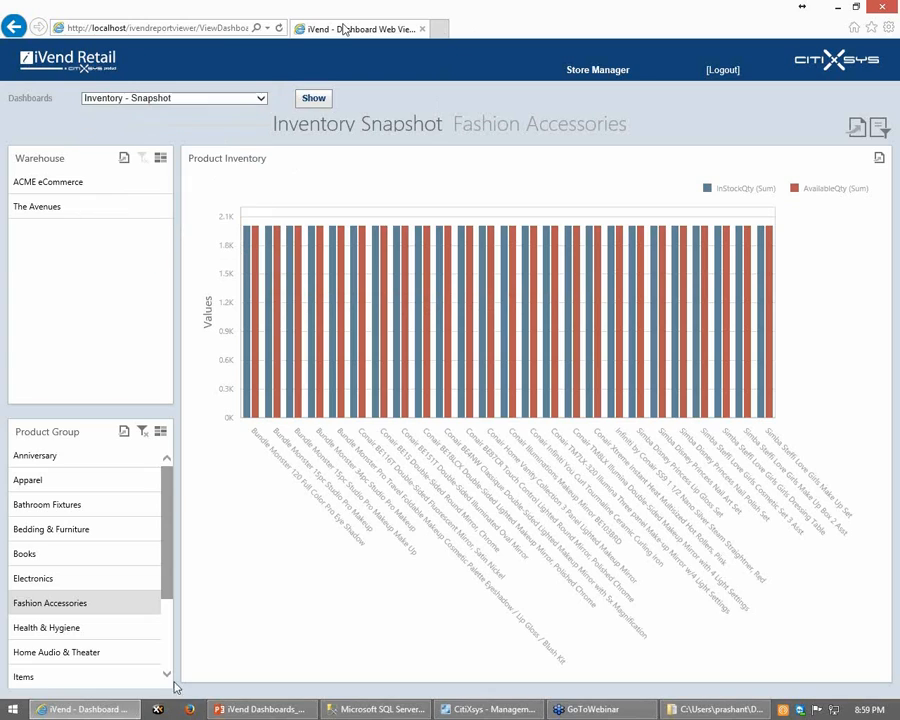
Log in to the web viewer again with the user ID and password, and show Inventory - Snapshot for the Books product group.
left_click(54, 555)
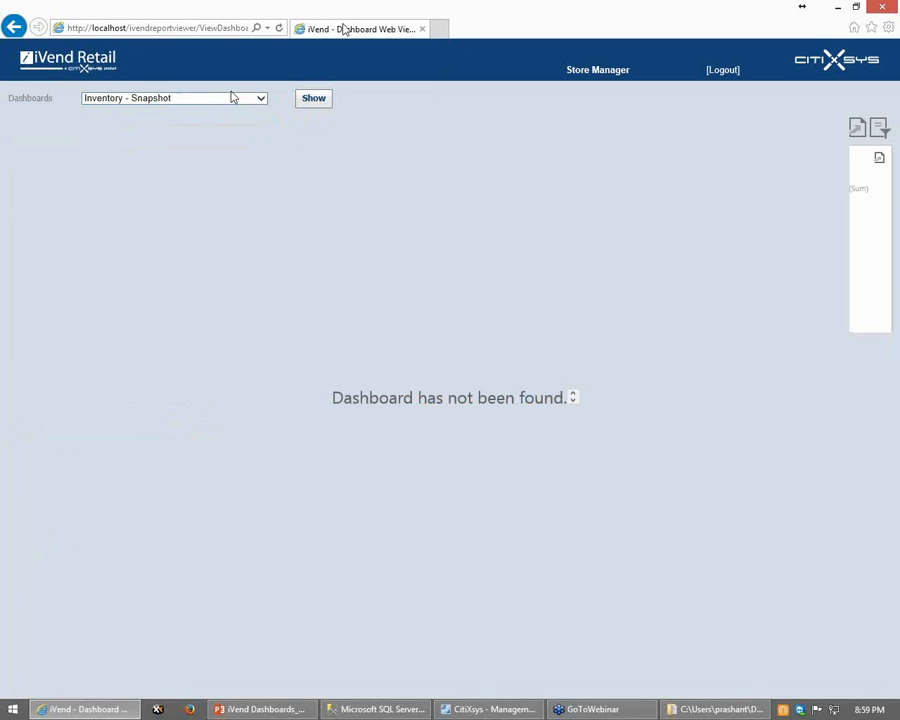
left_click(318, 102)
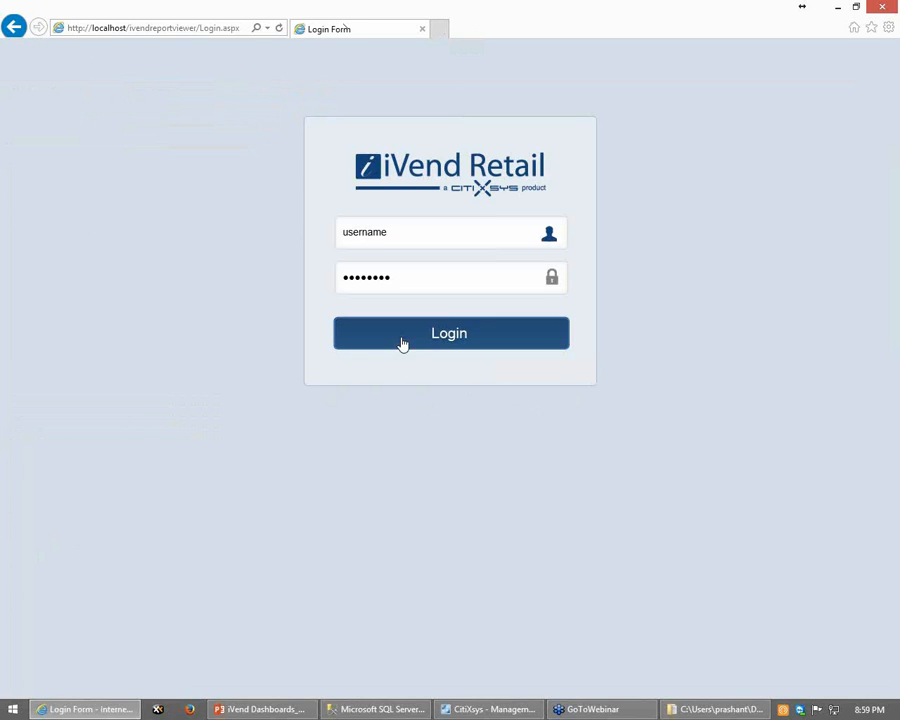
left_click(382, 235)
type("1")
key("Tab")
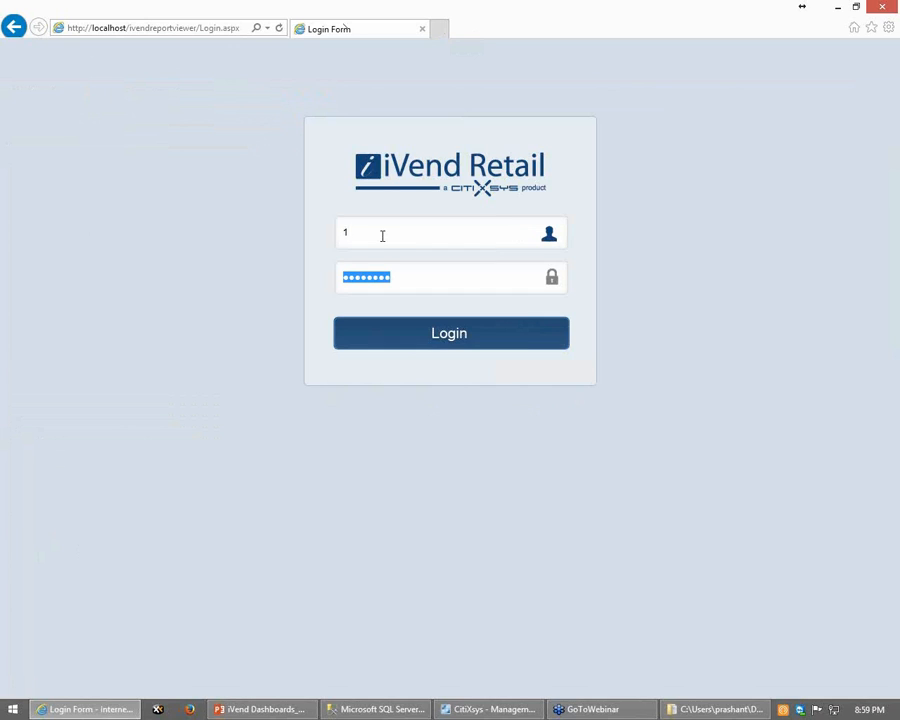
type("********")
left_click(443, 334)
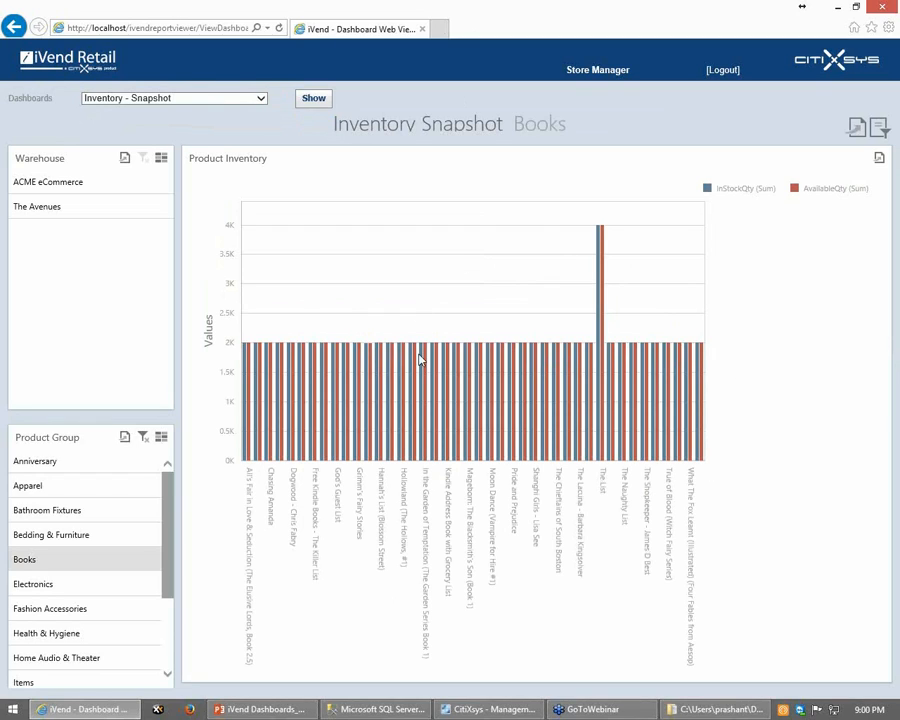
mouse_move(420, 362)
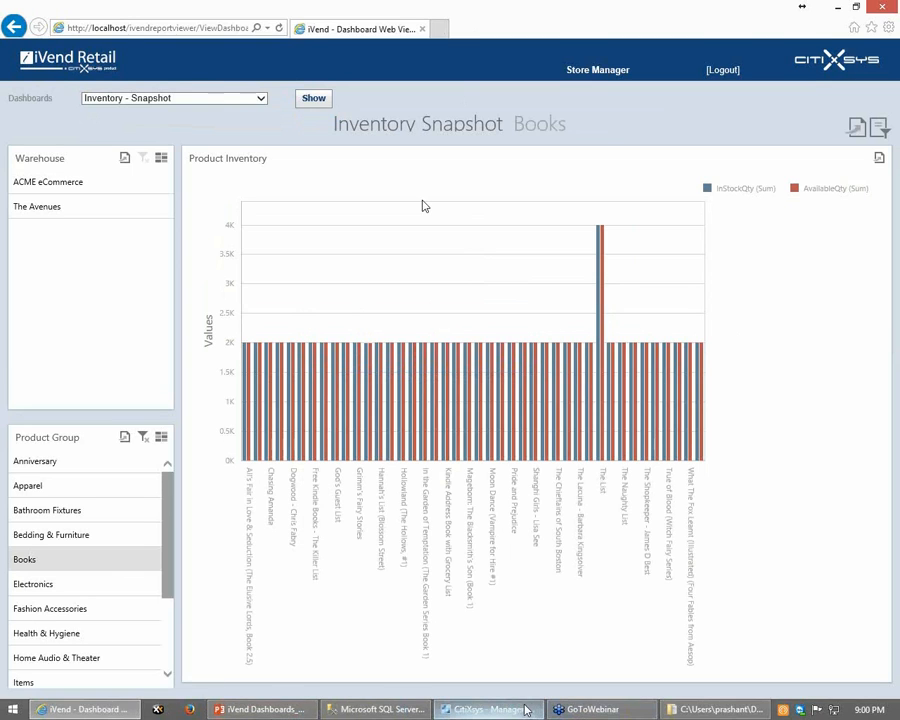
Return to the Management Console via the presentation, check the dashboard designing and web viewer permissions on the employee record, and close it.
left_click(300, 712)
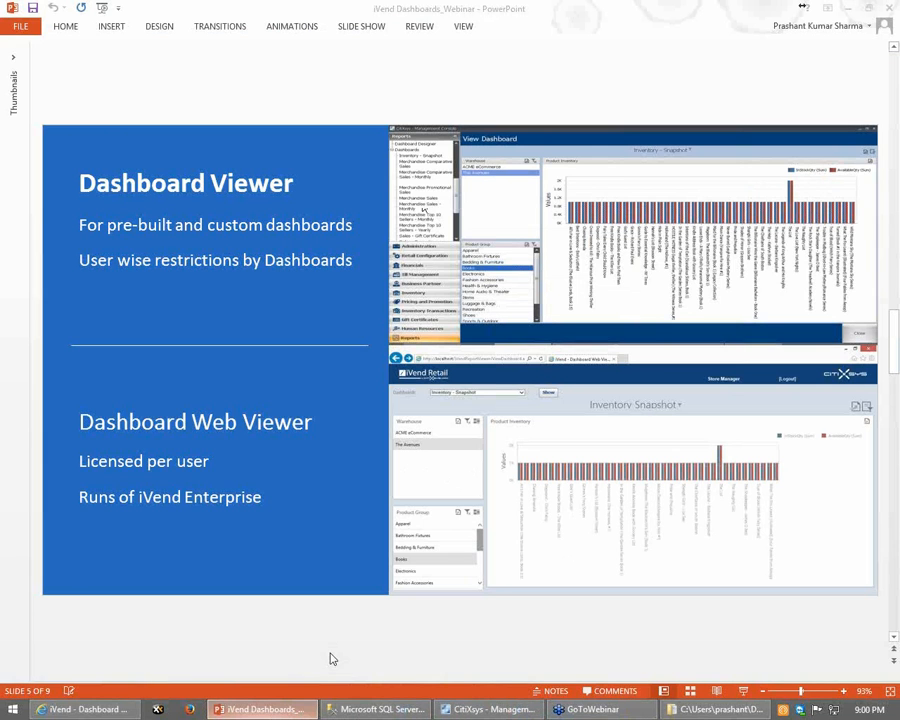
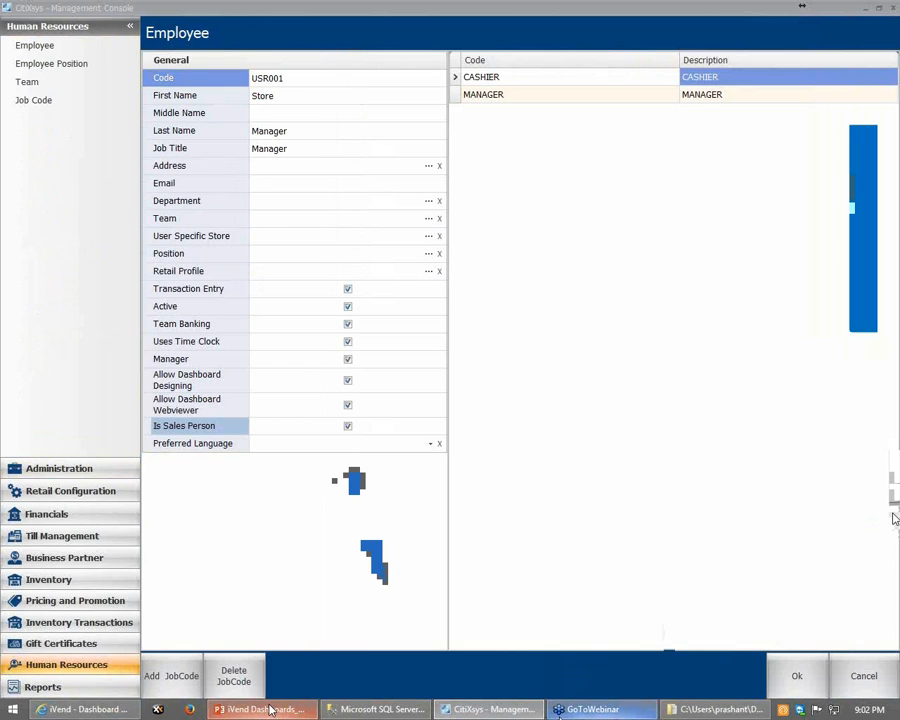
left_click(517, 714)
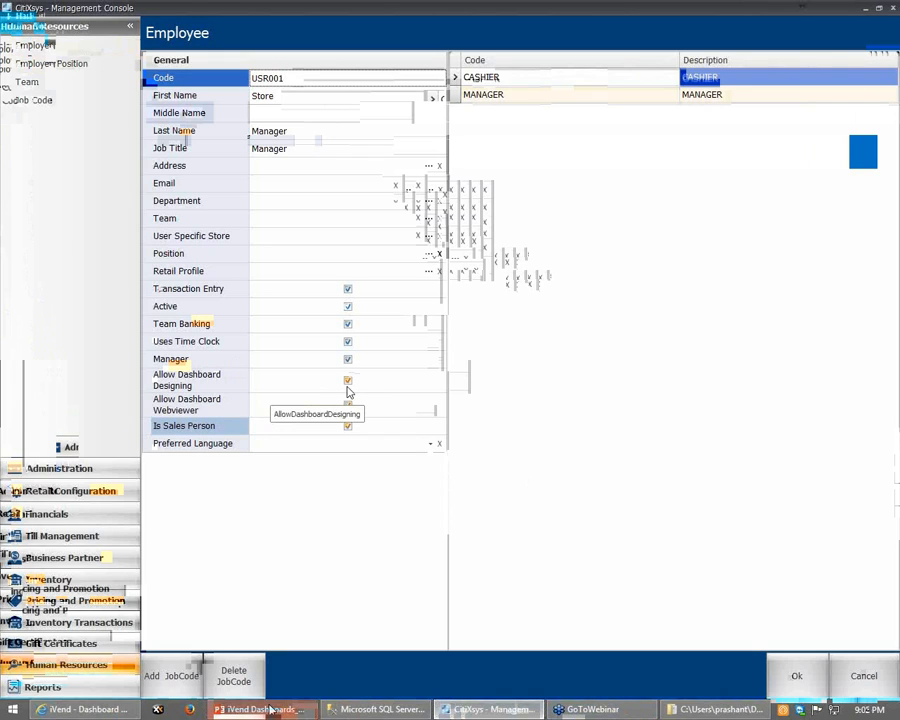
left_click(864, 680)
Open the Inventory - Snapshot dashboard for editing in the Dashboard Designer.
left_click(43, 687)
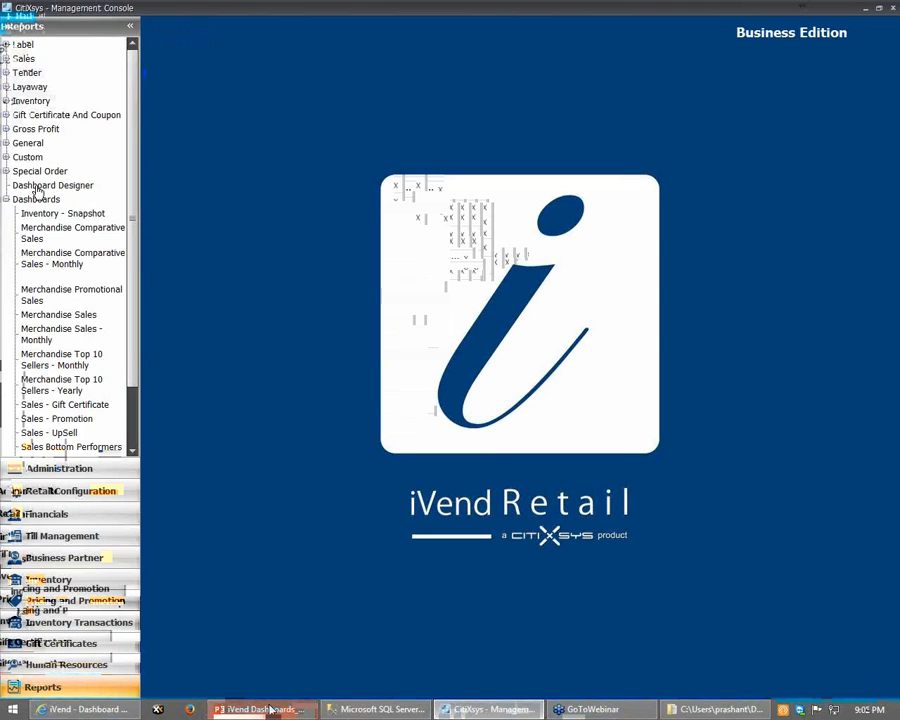
left_click(73, 232)
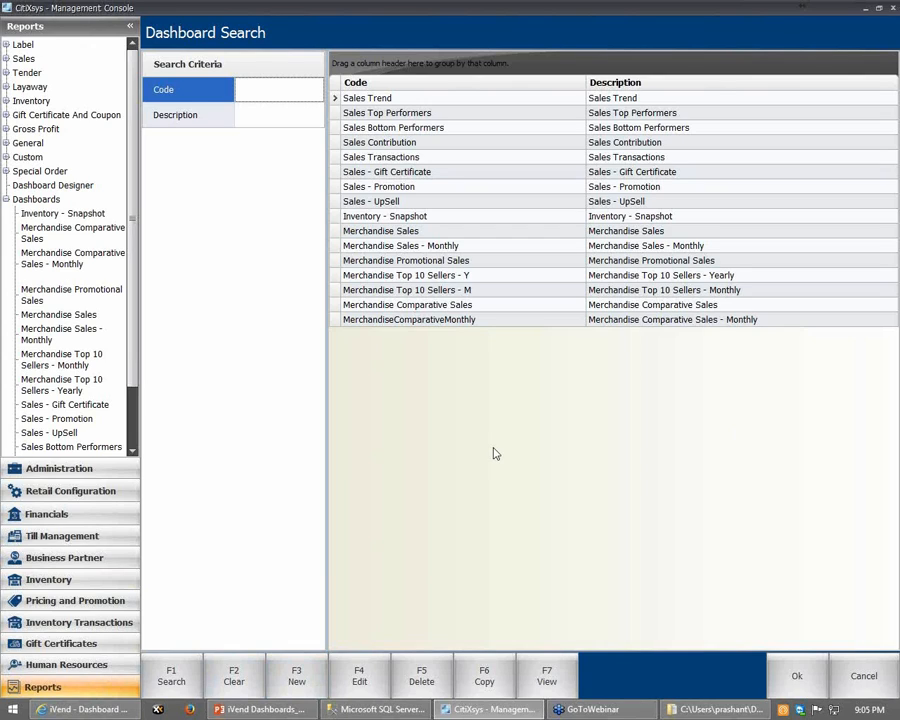
left_click(380, 216)
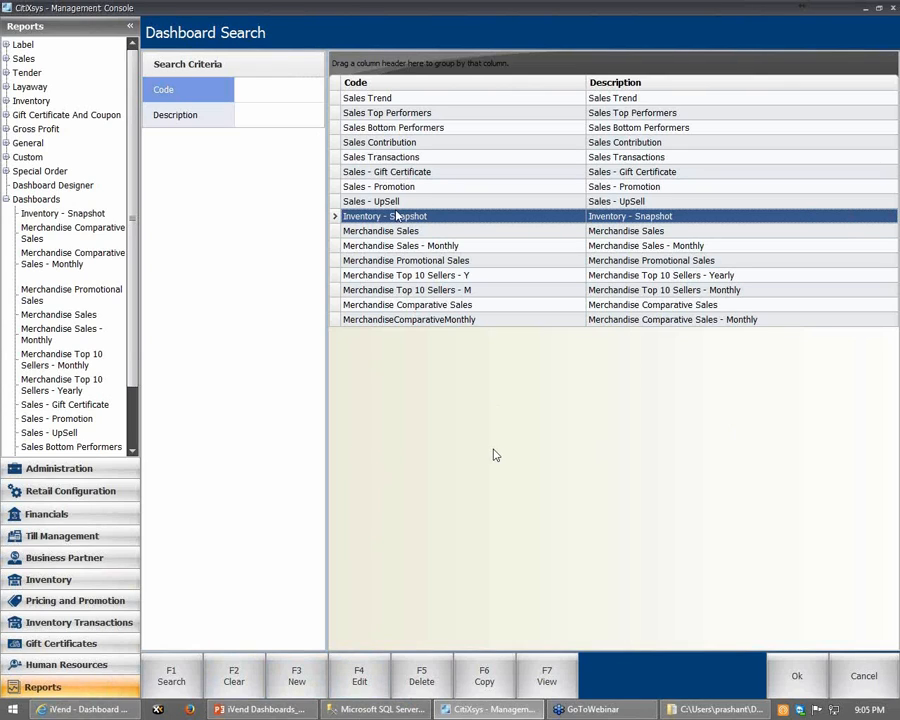
left_click(360, 678)
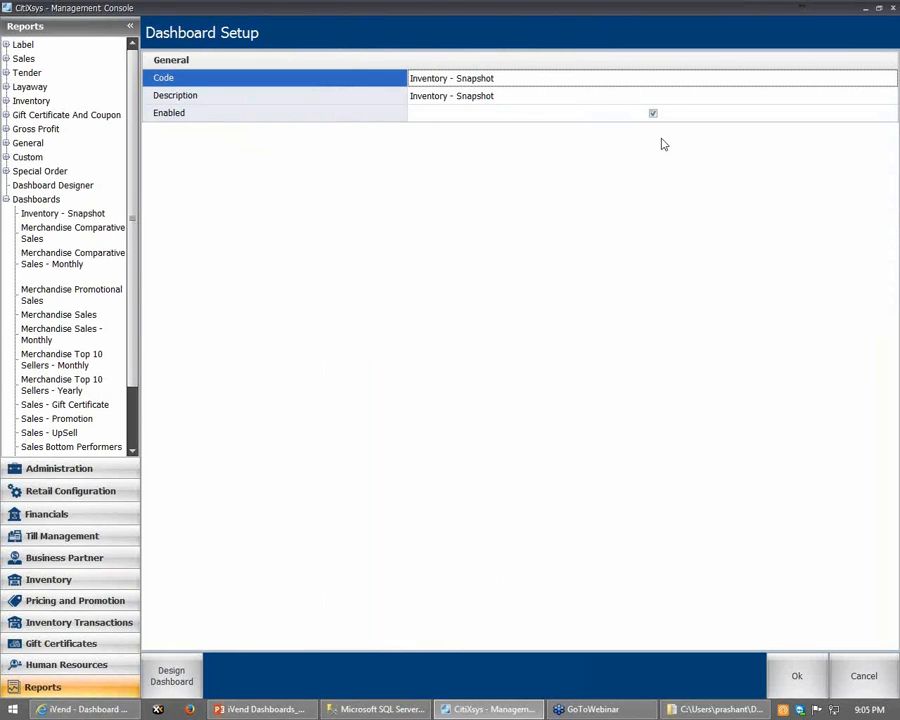
left_click(192, 679)
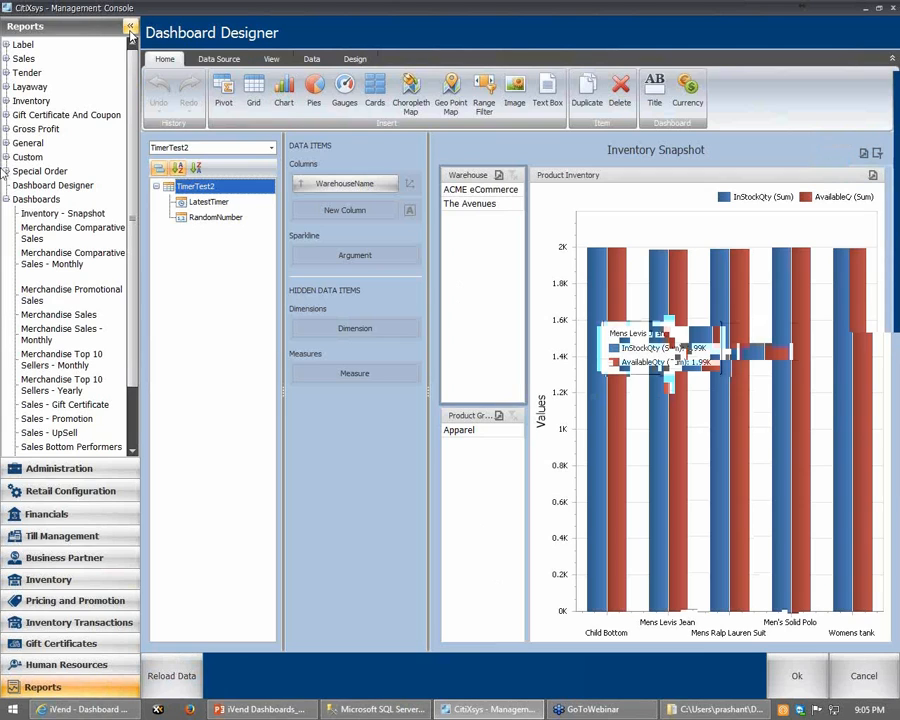
Examine the designer's data source, view, data and design commands and the data items of the Product Inventory chart.
left_click(130, 31)
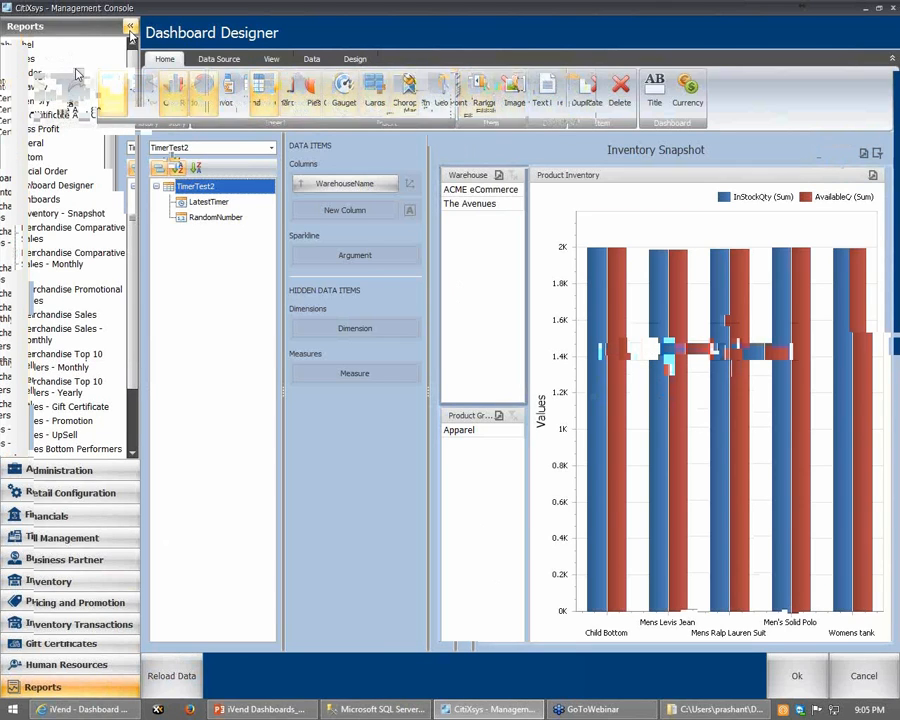
left_click(108, 60)
left_click(161, 60)
left_click(201, 59)
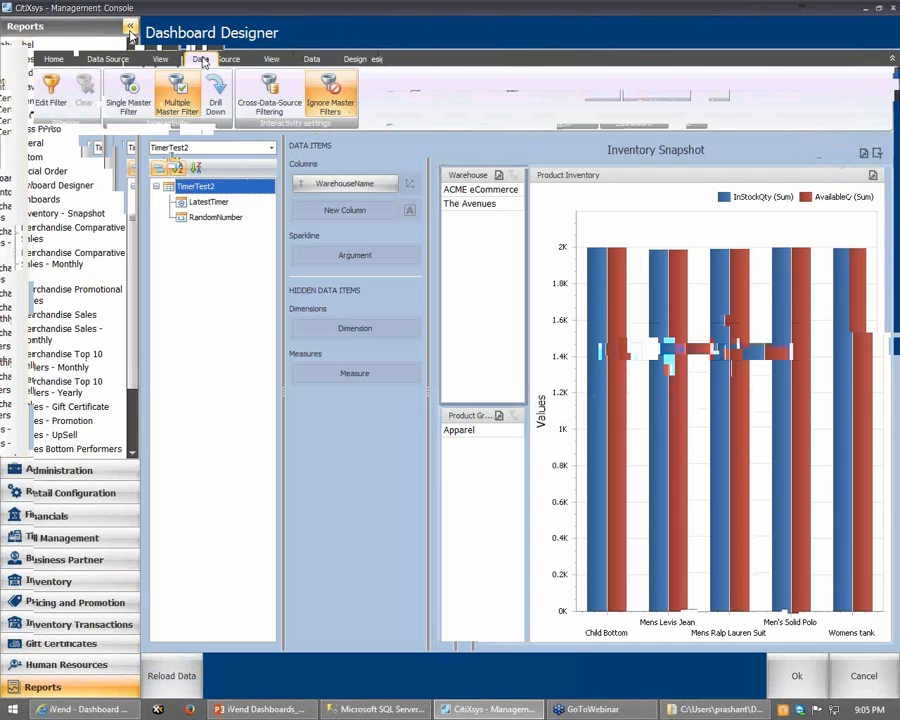
left_click(243, 59)
left_click(53, 59)
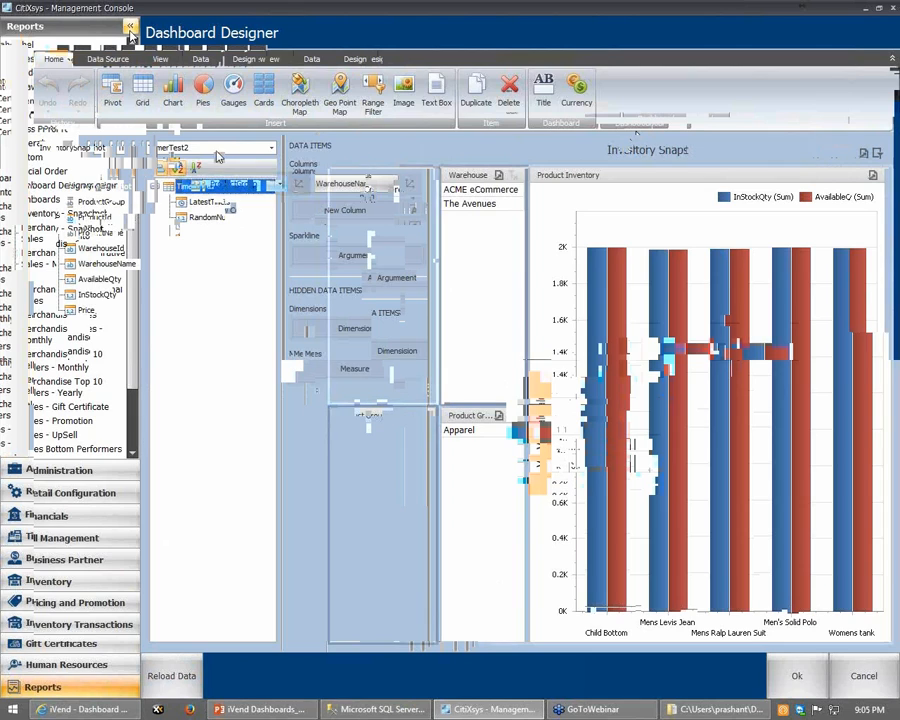
left_click(562, 177)
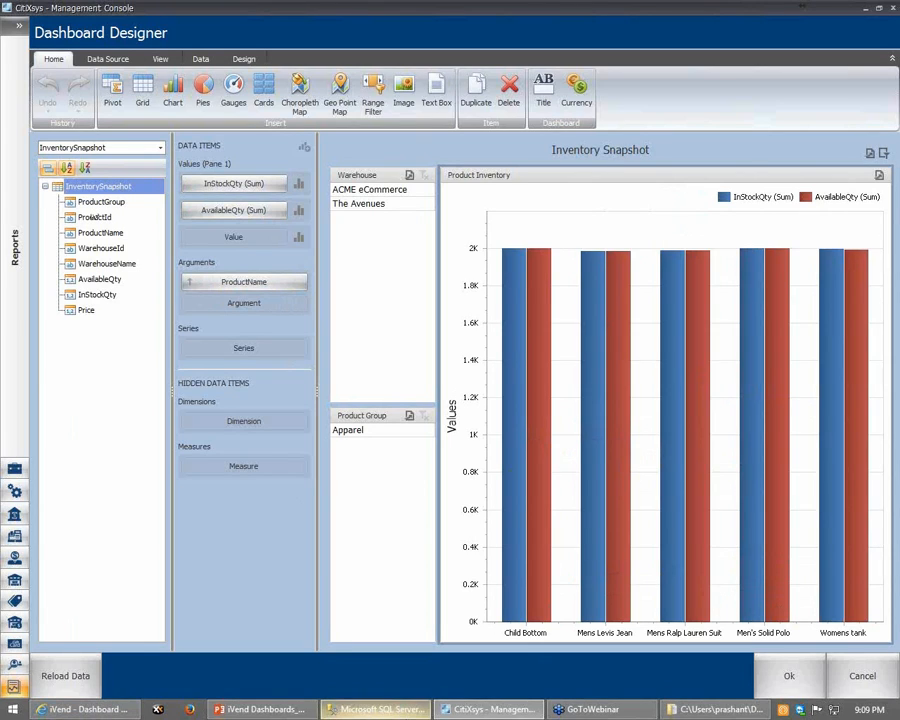
Switch to SQL Server Management Studio and list the views of the CXSRetail-DemoStack database.
left_click(398, 714)
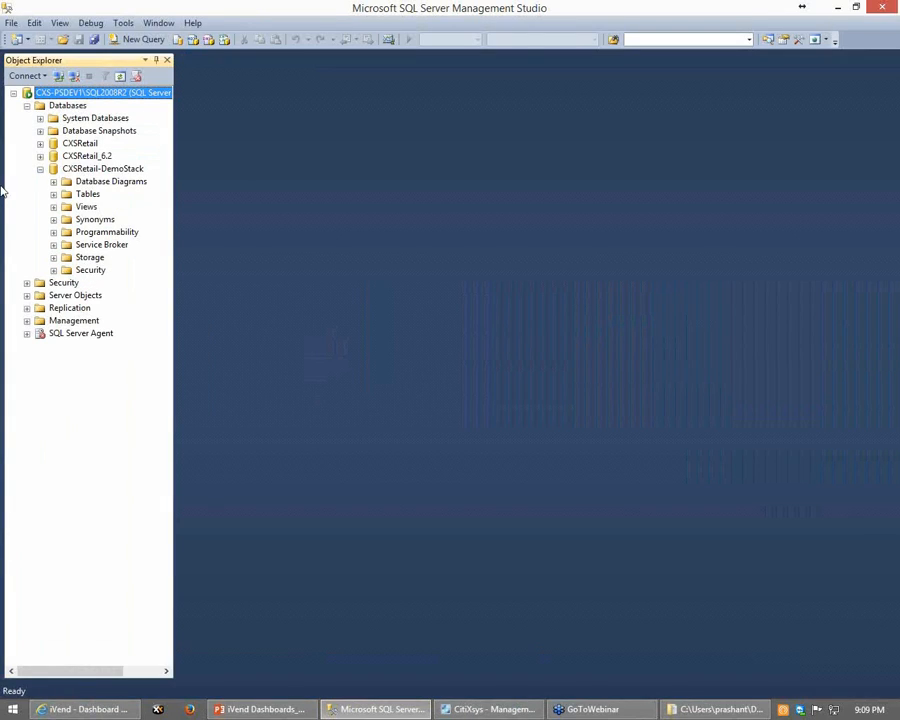
left_click(96, 169)
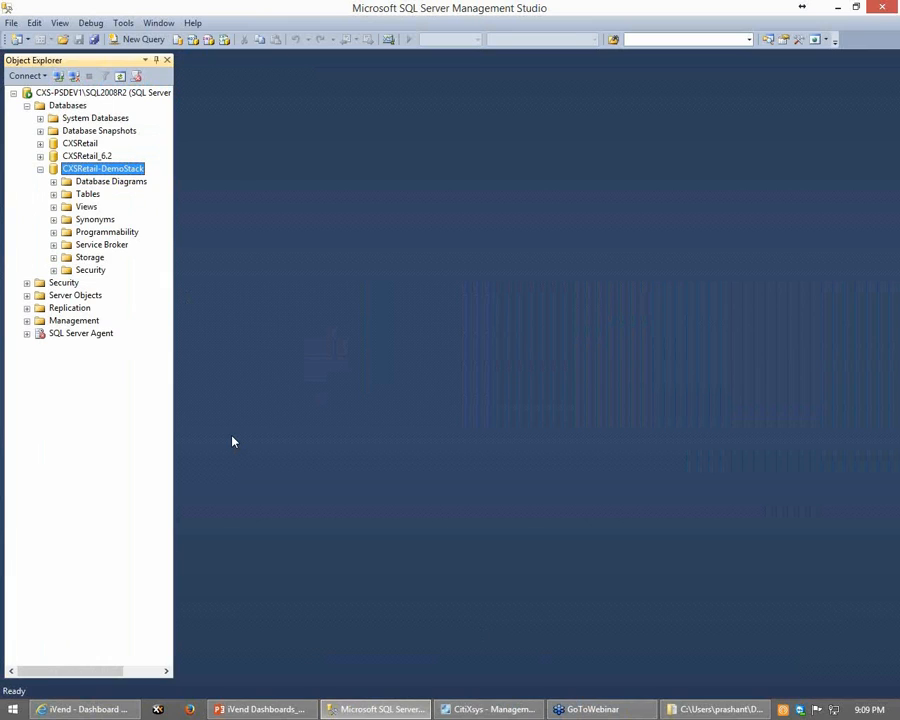
left_click(53, 207)
left_click_drag(177, 315, 304, 342)
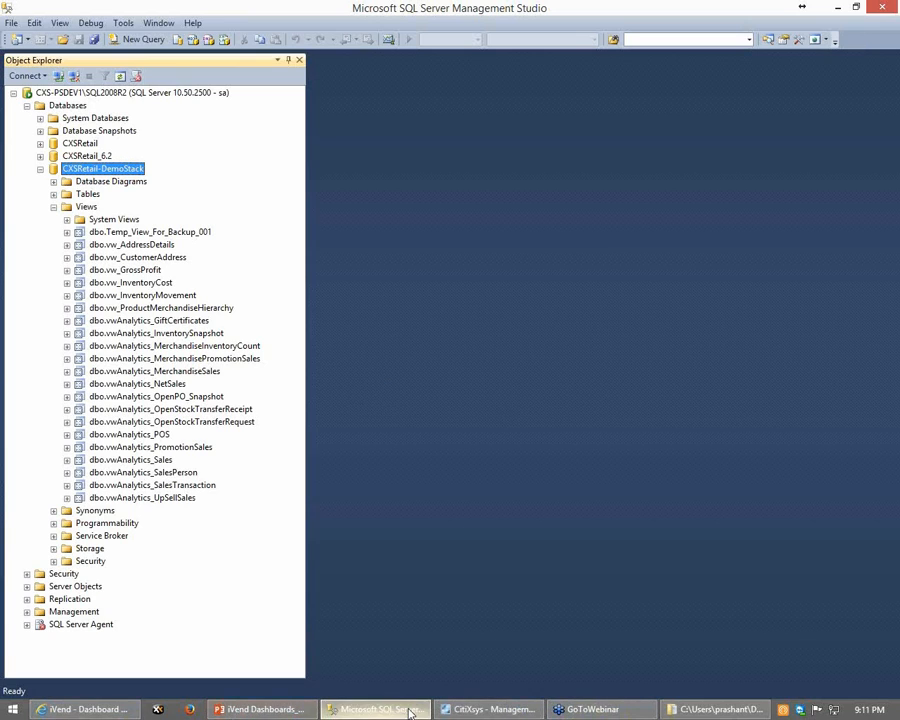
Compare the InventorySnapshot data source in the Dashboard Designer with the dbo.vwAnalytics_InventorySnapshot view in SQL Server Management Studio.
left_click(452, 710)
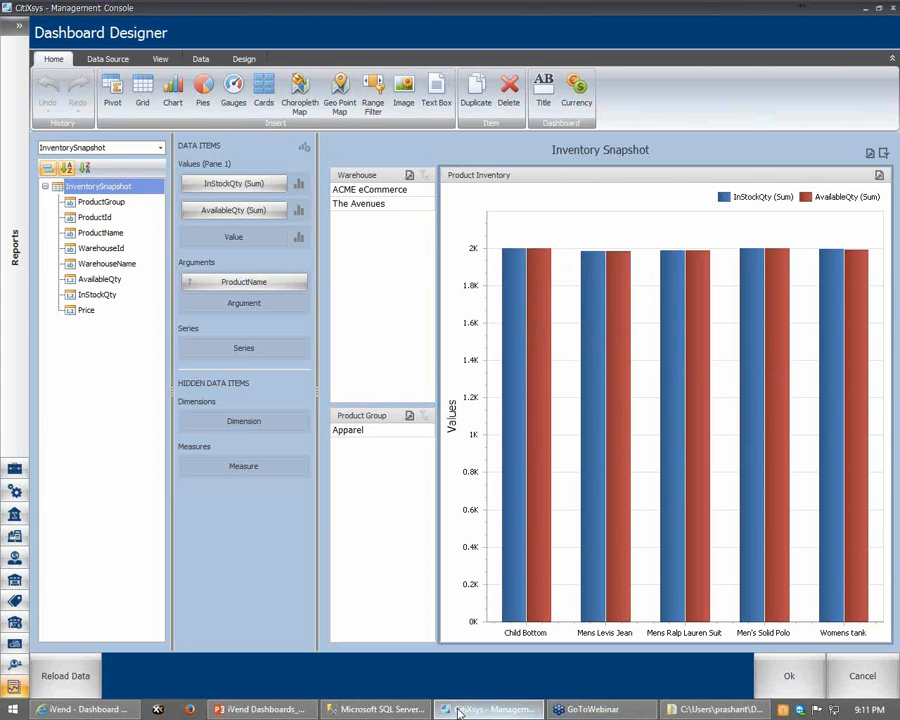
left_click(379, 714)
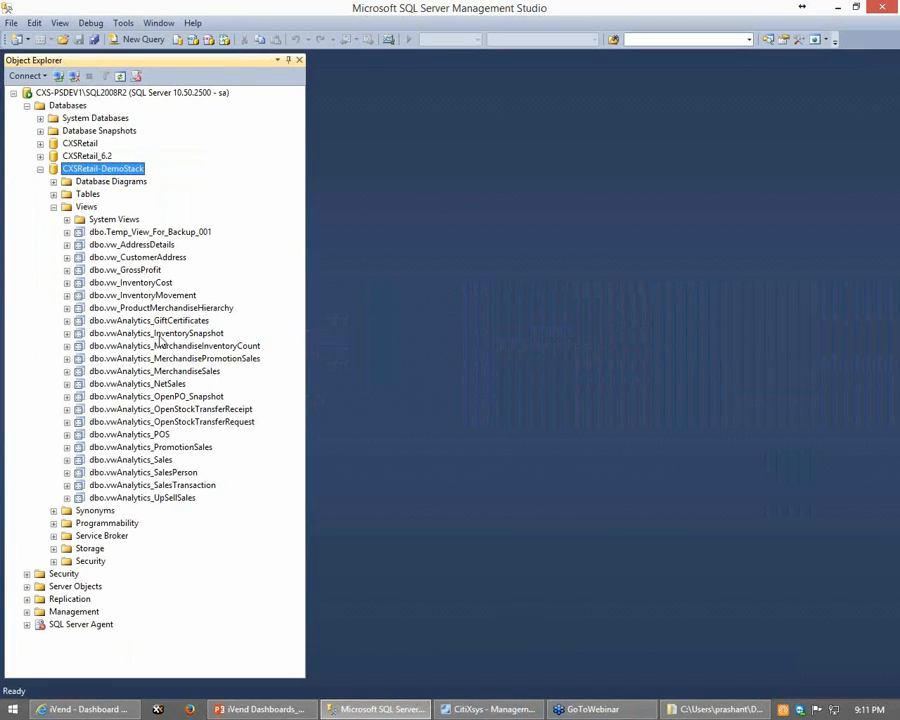
left_click(155, 333)
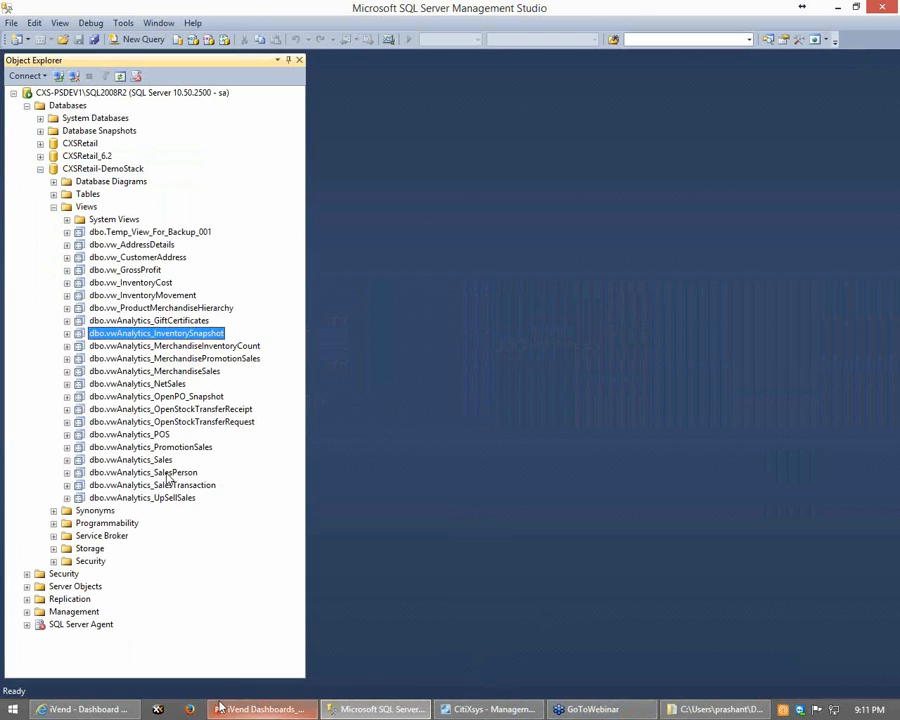
Return to the Dashboard Designer, insert a pivot with WarehouseName and ProductGroup as rows, and expand both warehouses.
left_click(488, 709)
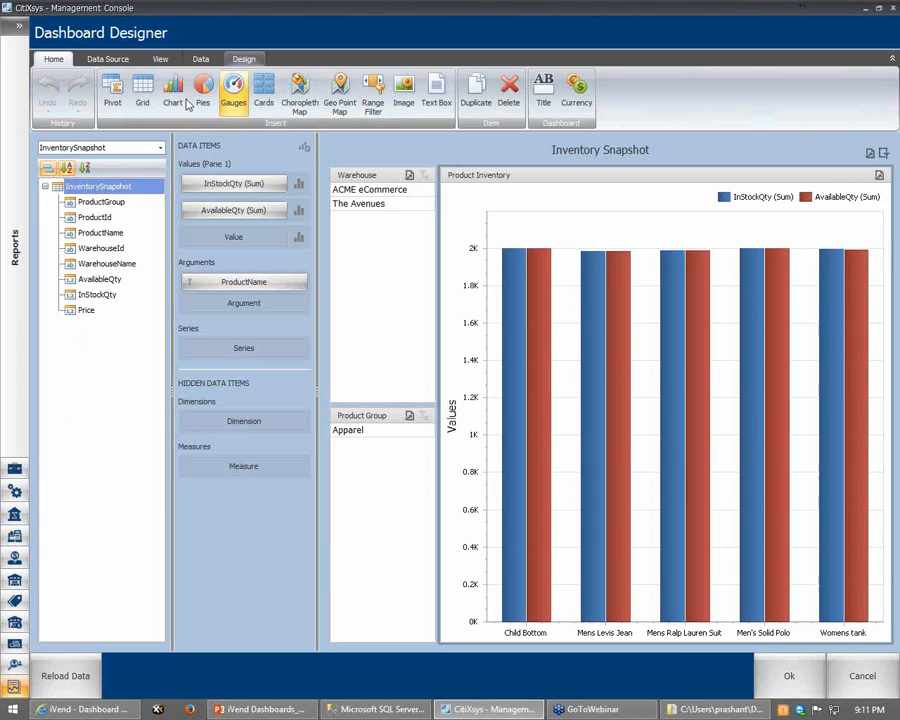
left_click(113, 90)
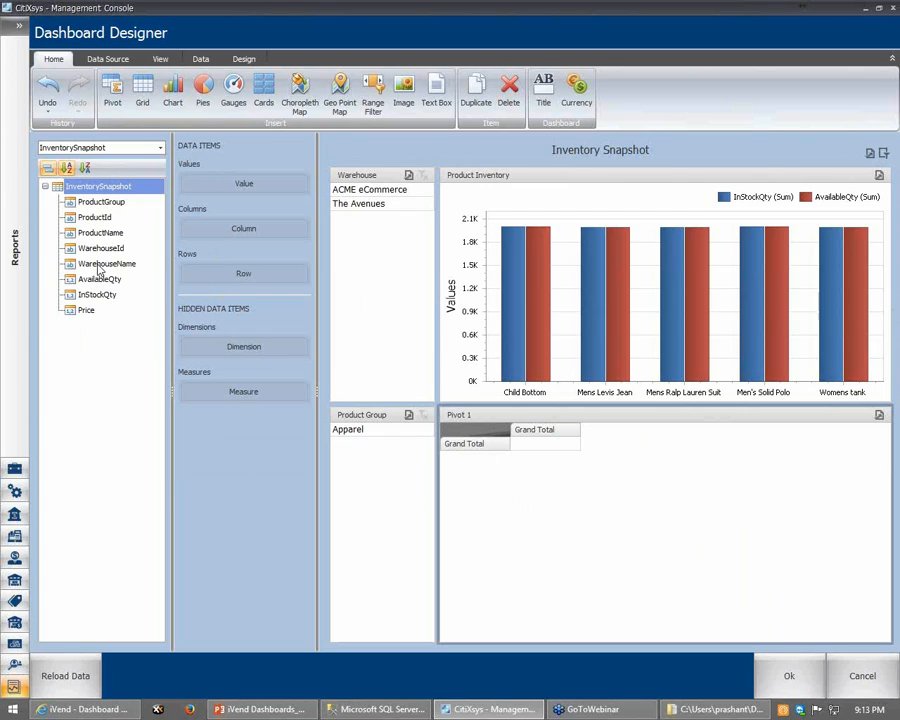
left_click_drag(100, 268, 235, 285)
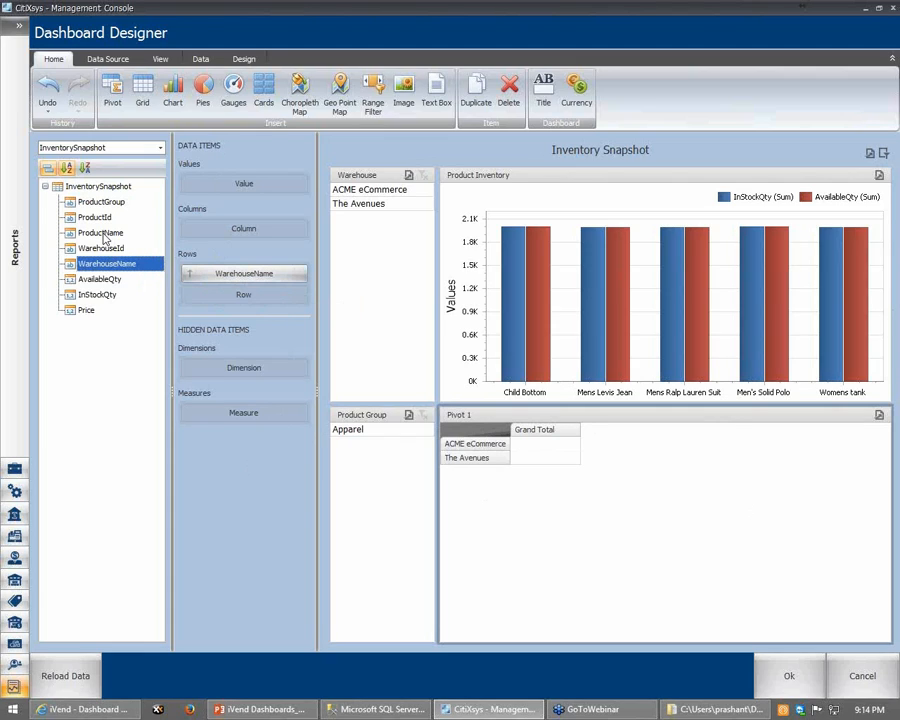
left_click_drag(106, 203, 224, 292)
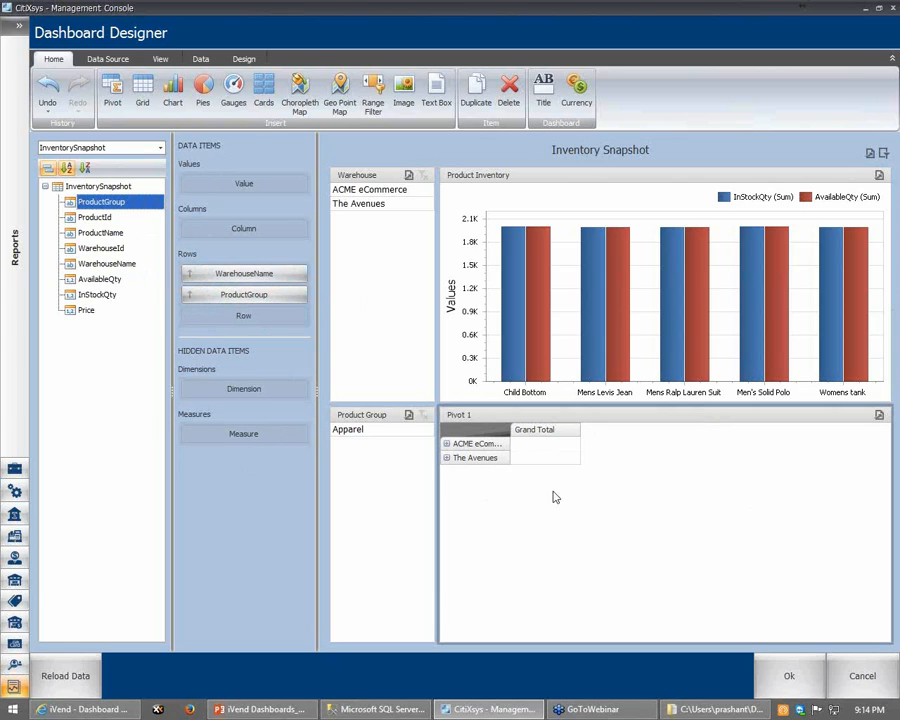
left_click(447, 443)
left_click(447, 471)
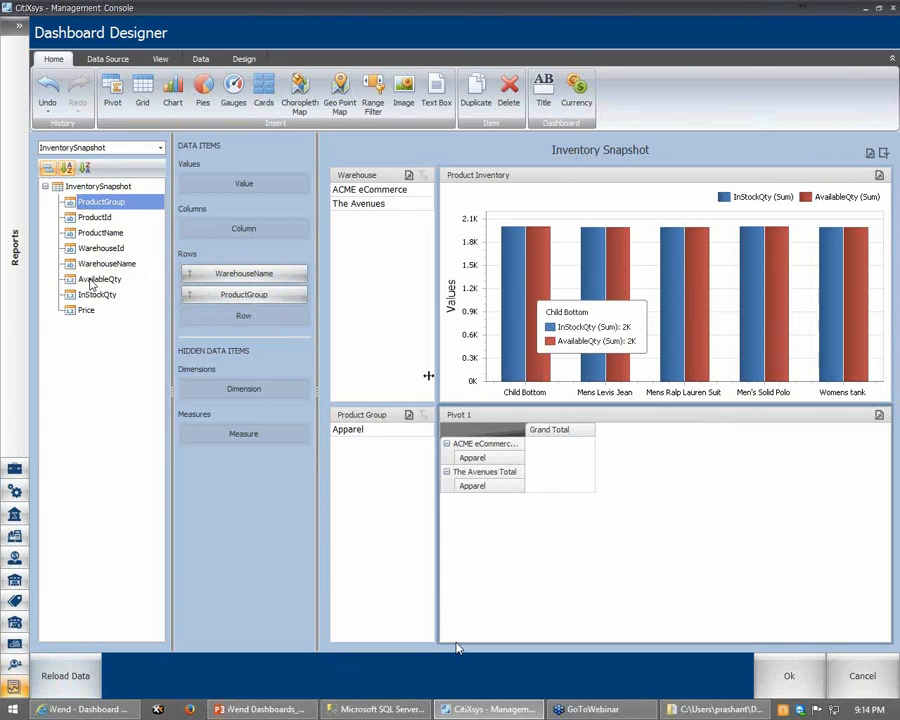
Add AvailableQty as the pivot's value and set its numeric format type to Number.
left_click_drag(91, 281, 250, 185)
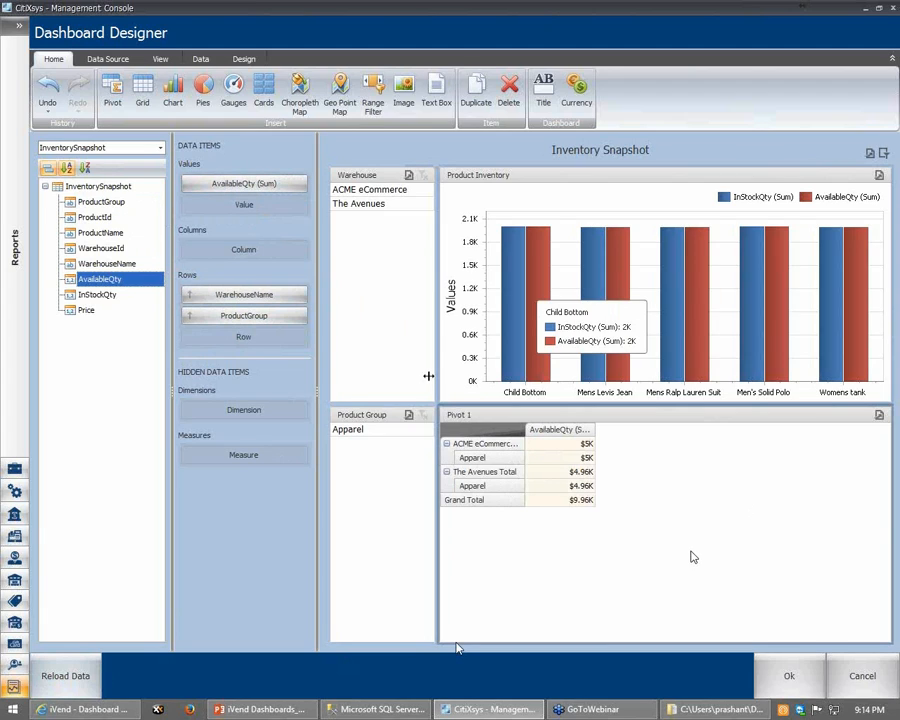
left_click(302, 186)
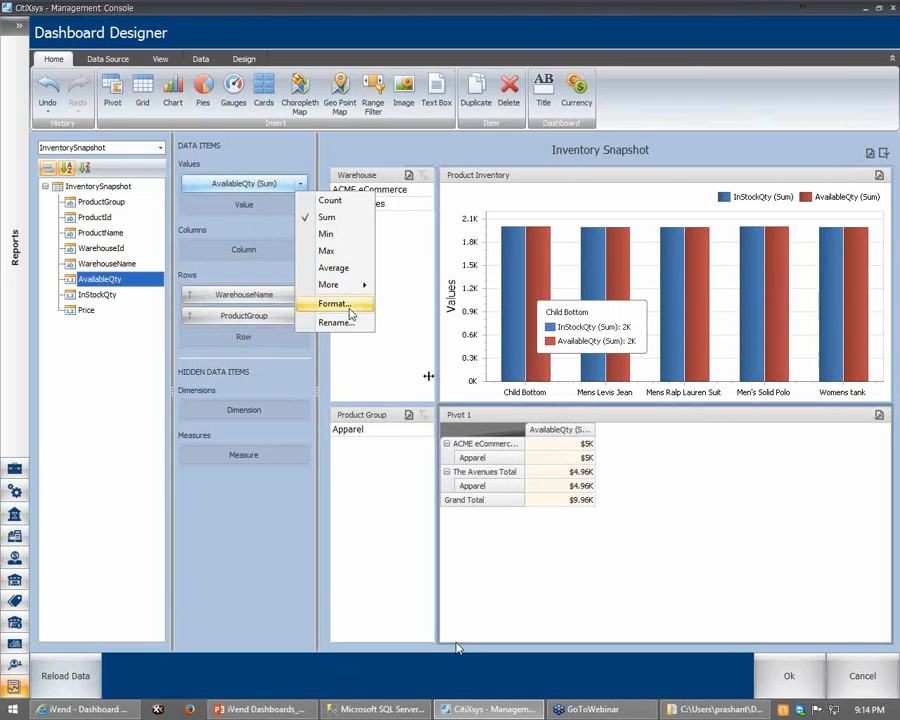
left_click(647, 473)
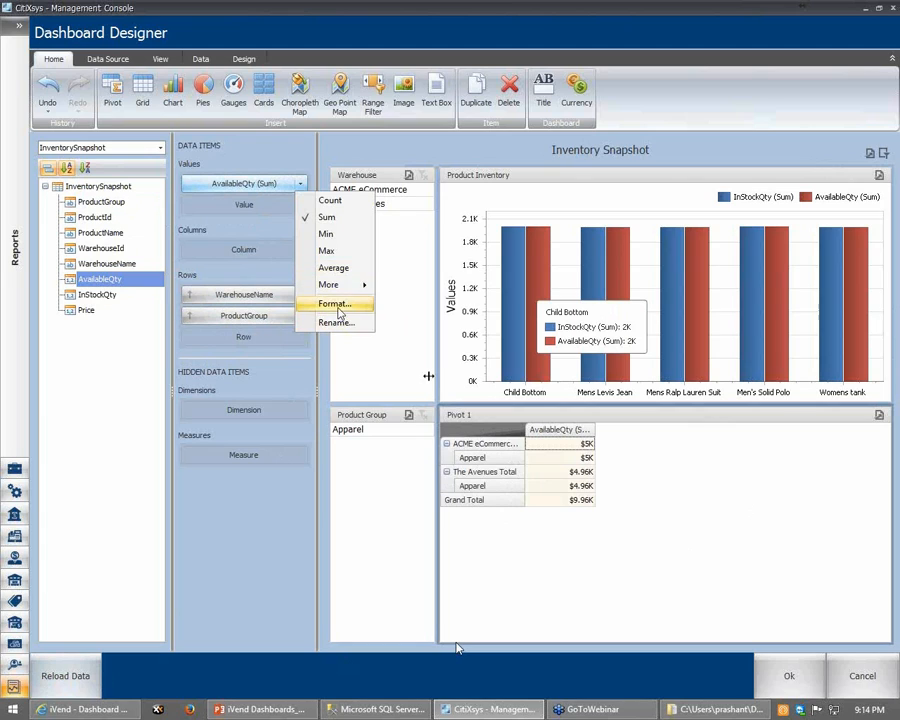
left_click(338, 306)
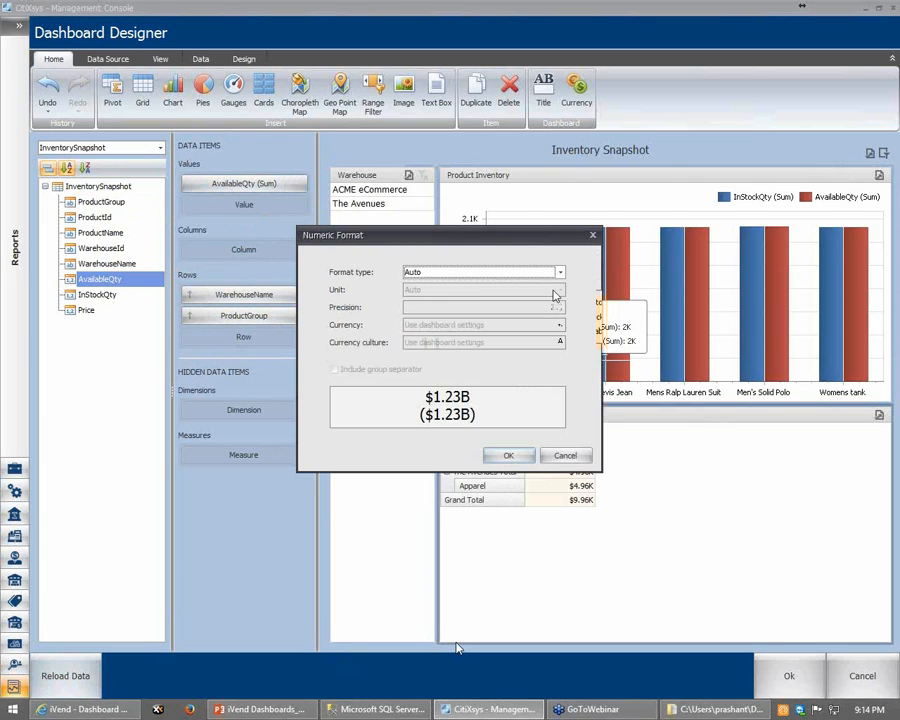
left_click(560, 272)
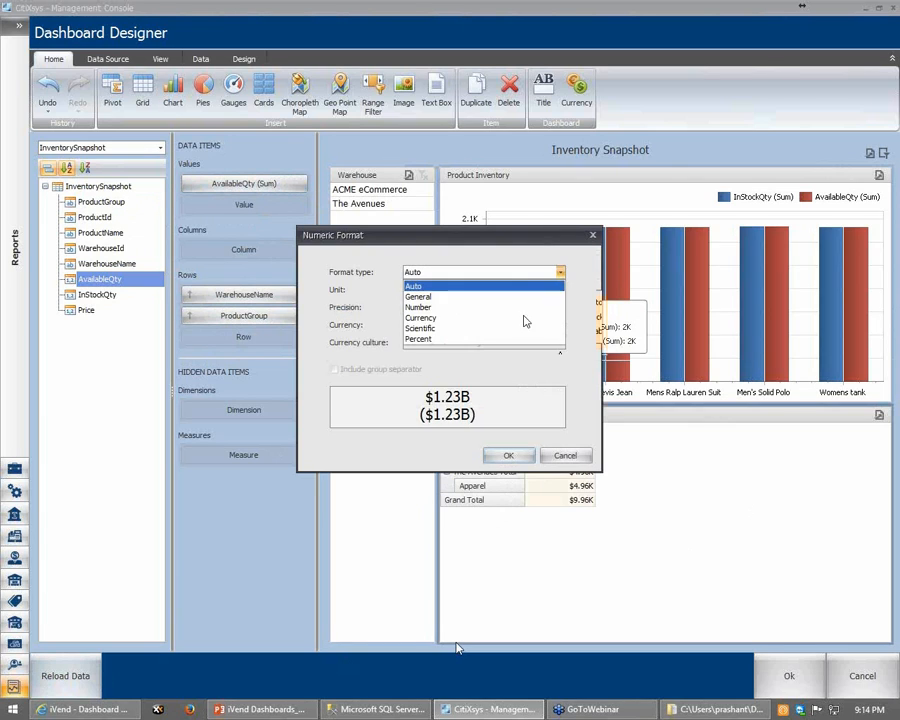
left_click(420, 307)
left_click(508, 456)
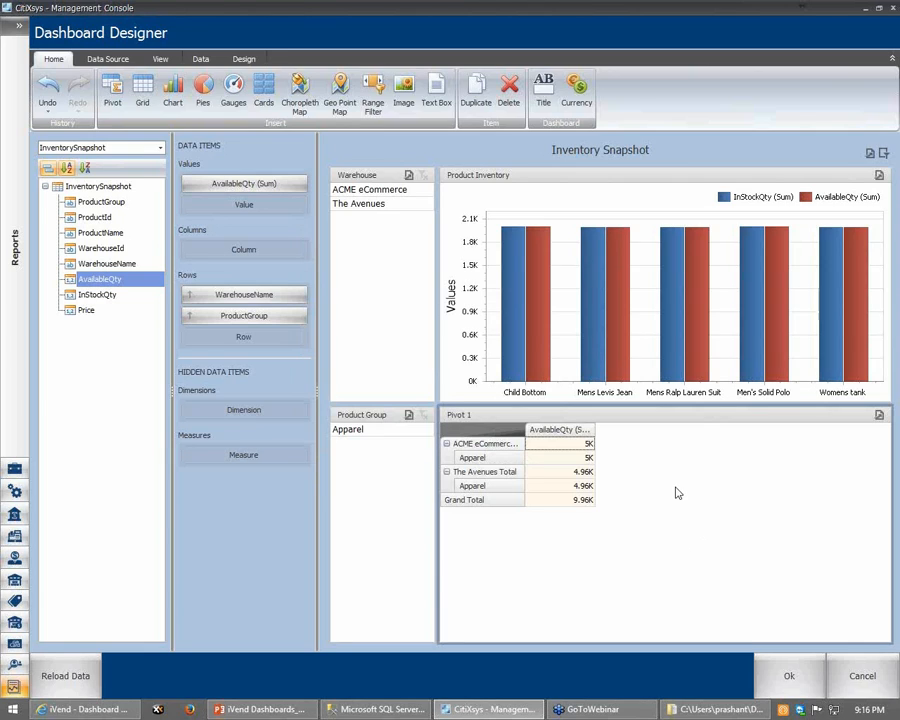
Reload the dashboard data and check the pivot for Books, Electronics, Apparel and Anniversary, clearing the Product Group filter at the end.
left_click(85, 675)
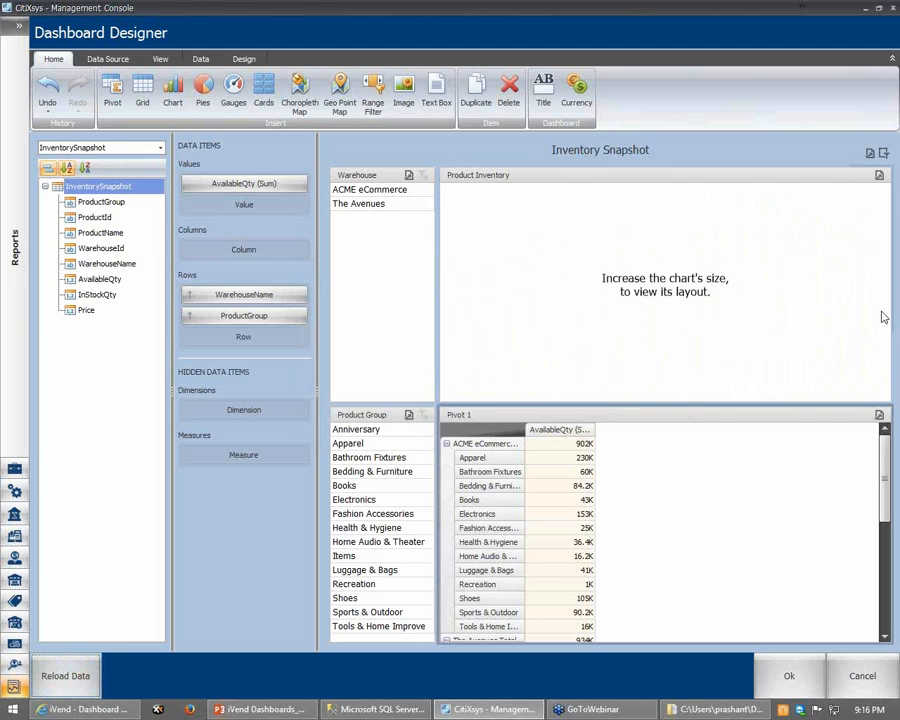
left_click(343, 487)
left_click(352, 499)
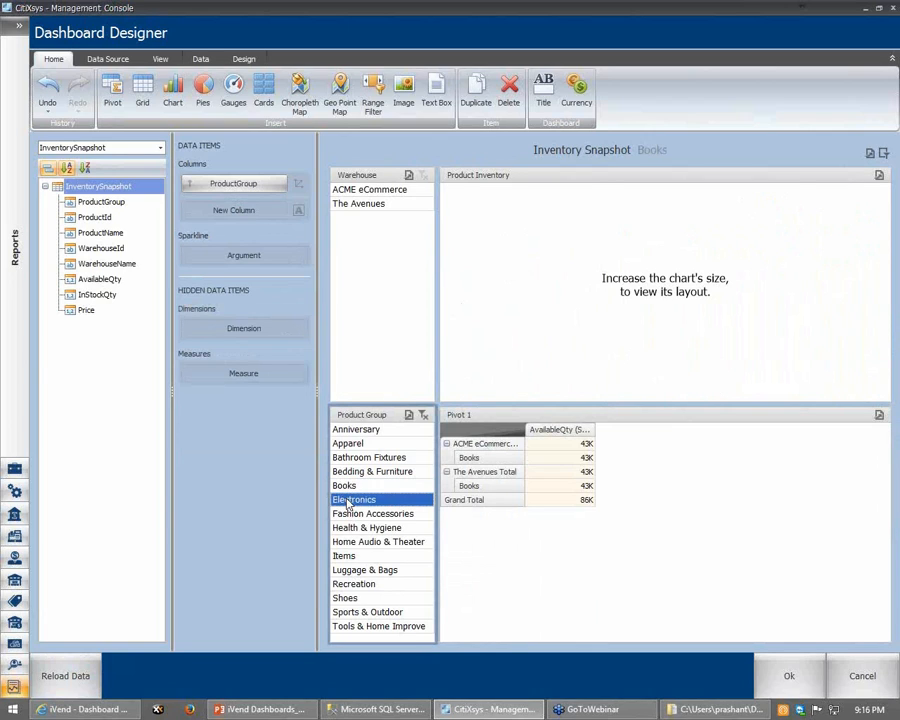
left_click(344, 443)
left_click(350, 428)
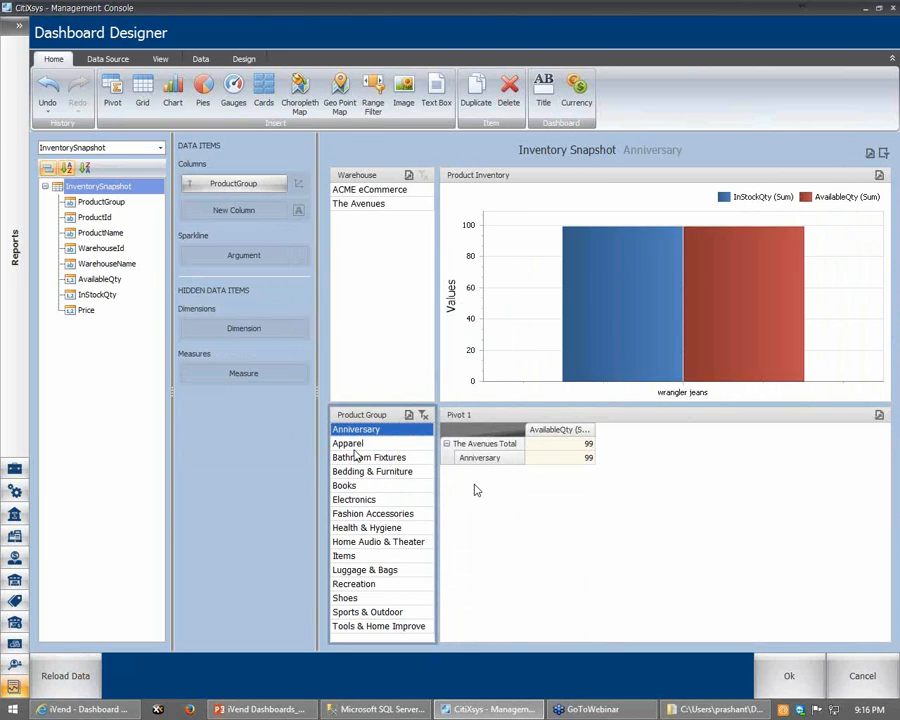
left_click(424, 420)
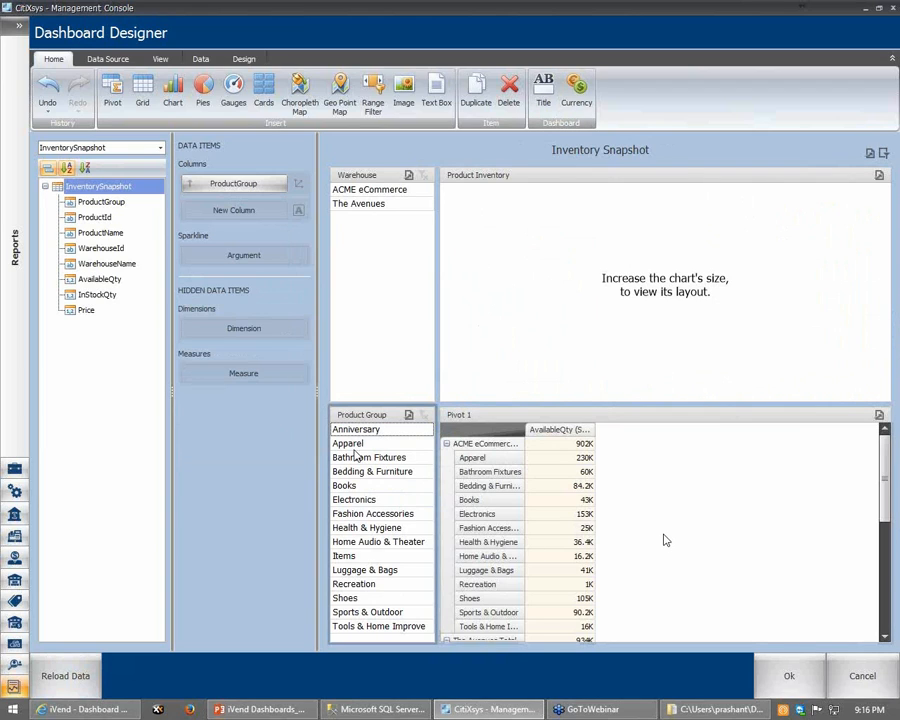
scroll(663, 540, "down", 4)
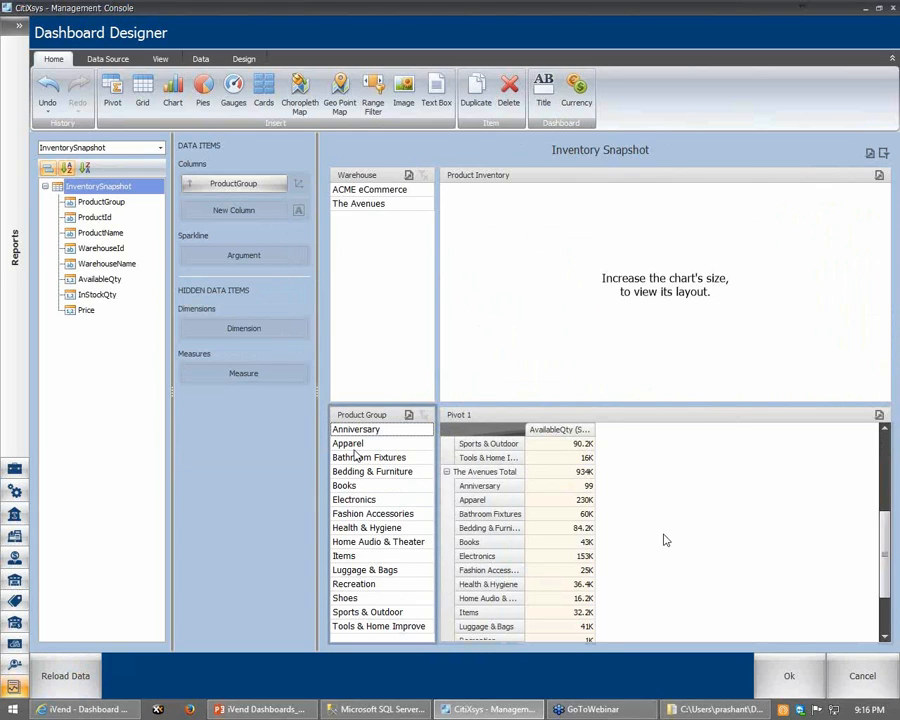
scroll(663, 540, "up", 4)
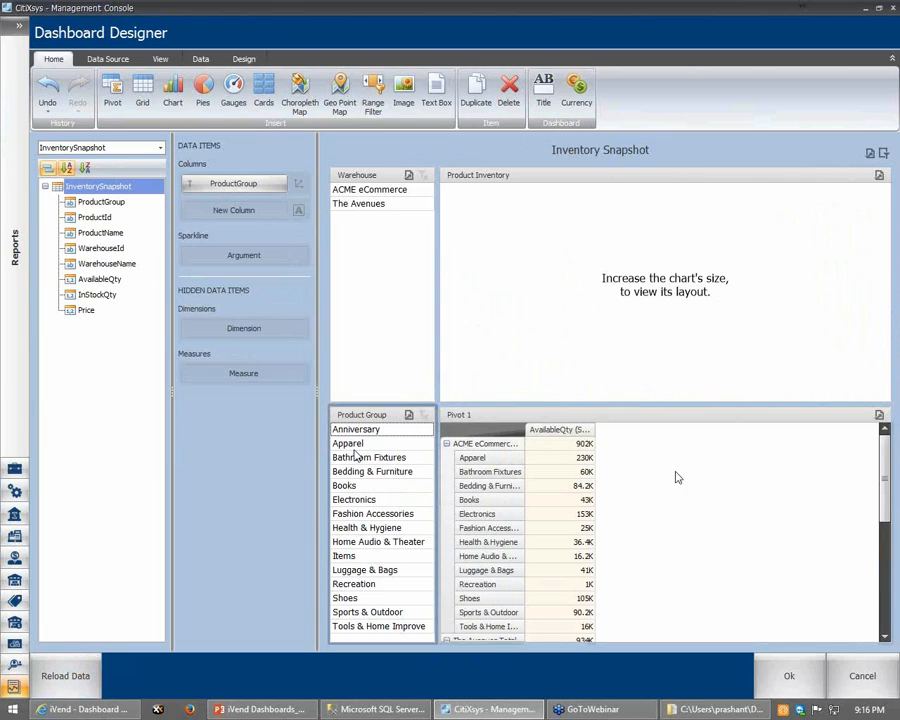
Add ProductName to the pivot's rows, move it to the columns, and save the Inventory - Snapshot dashboard.
left_click(560, 443)
left_click_drag(100, 232, 267, 340)
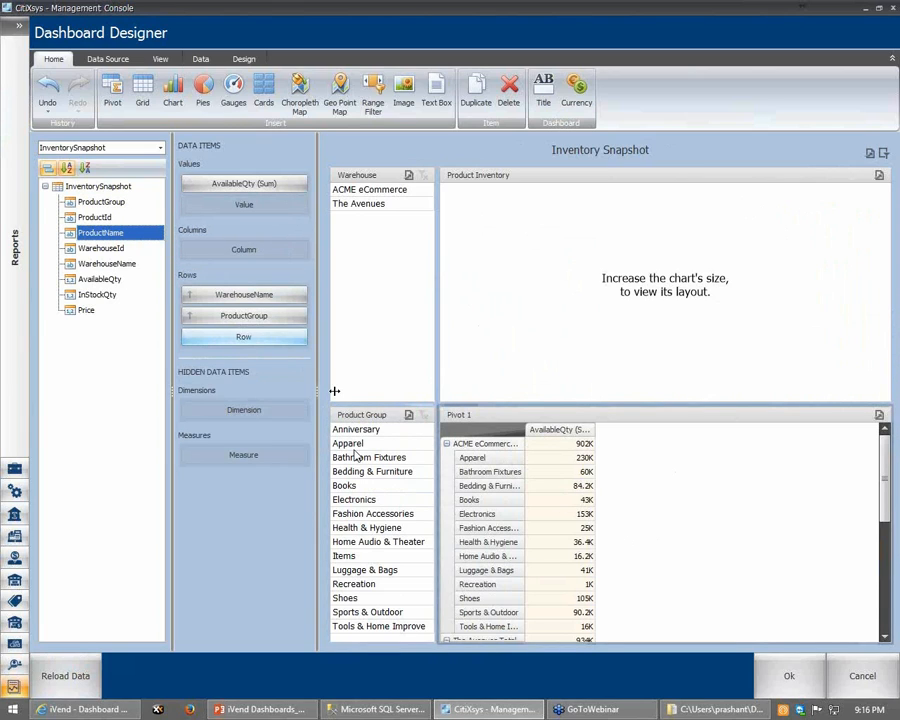
left_click(461, 458)
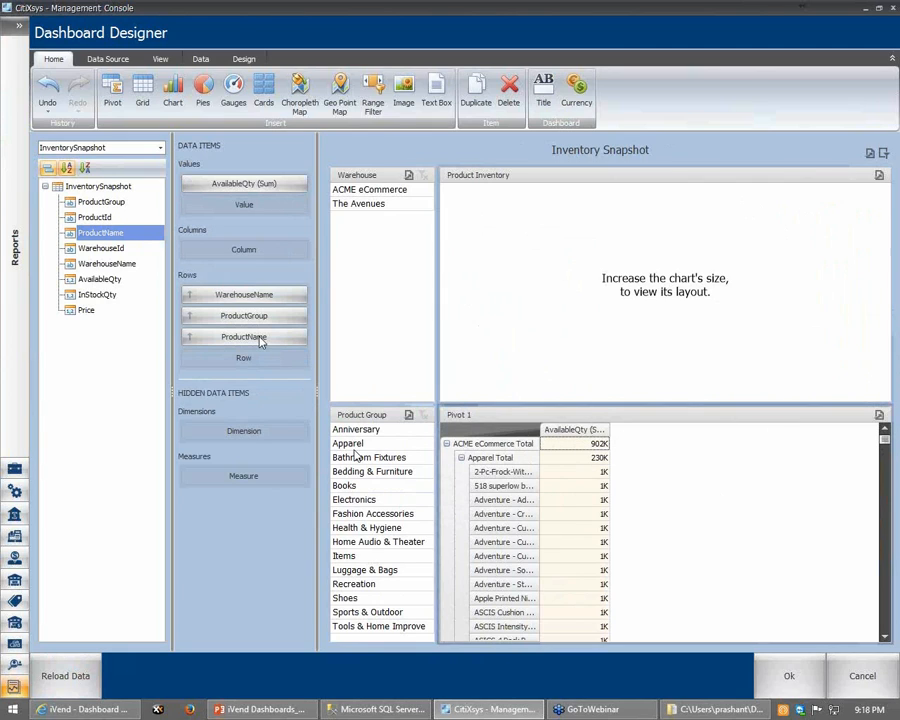
left_click_drag(258, 345, 238, 250)
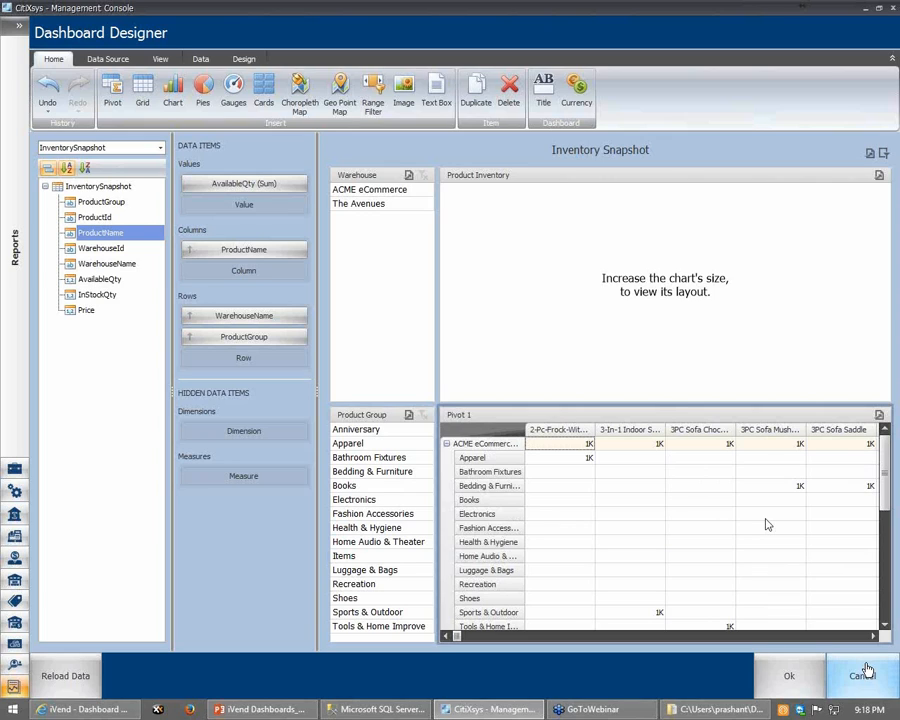
left_click(789, 680)
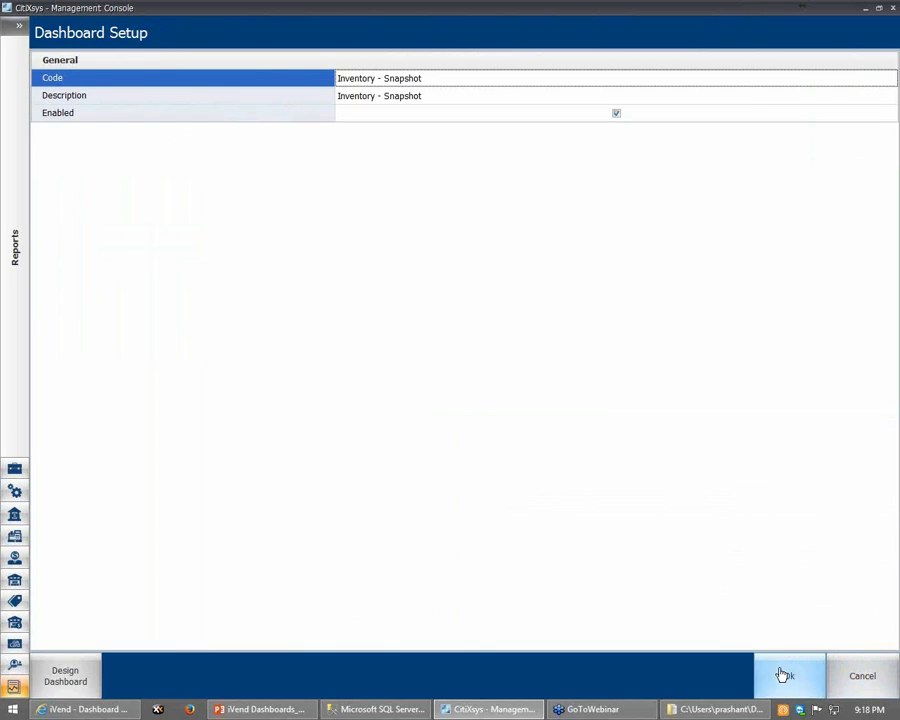
left_click(789, 680)
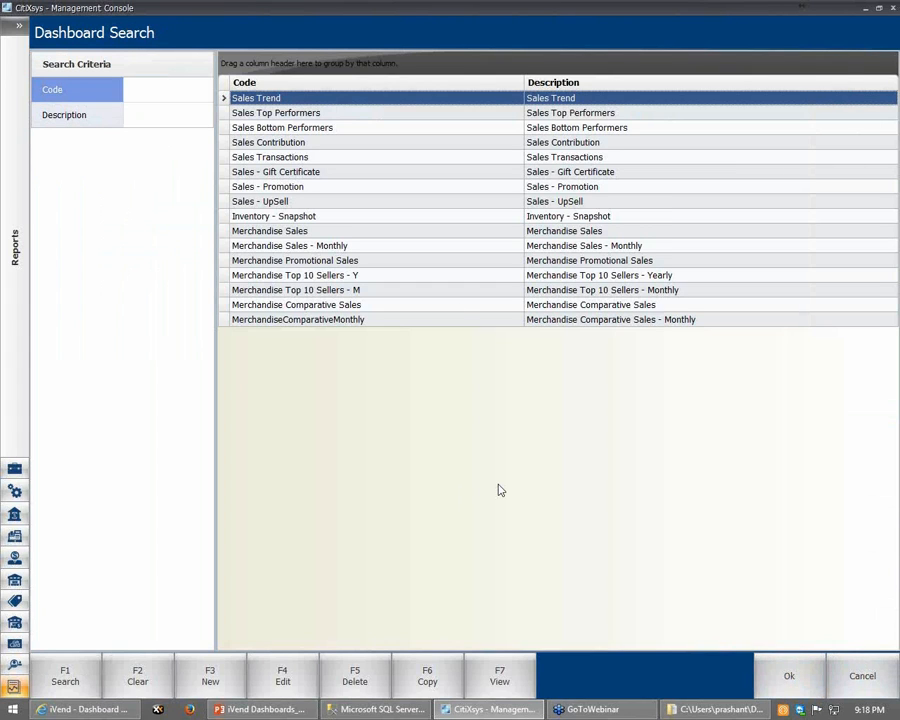
View the Inventory - Snapshot dashboard from the reports list, expand ACME eCommerce in the pivot, and filter by the Anniversary product group.
left_click(17, 30)
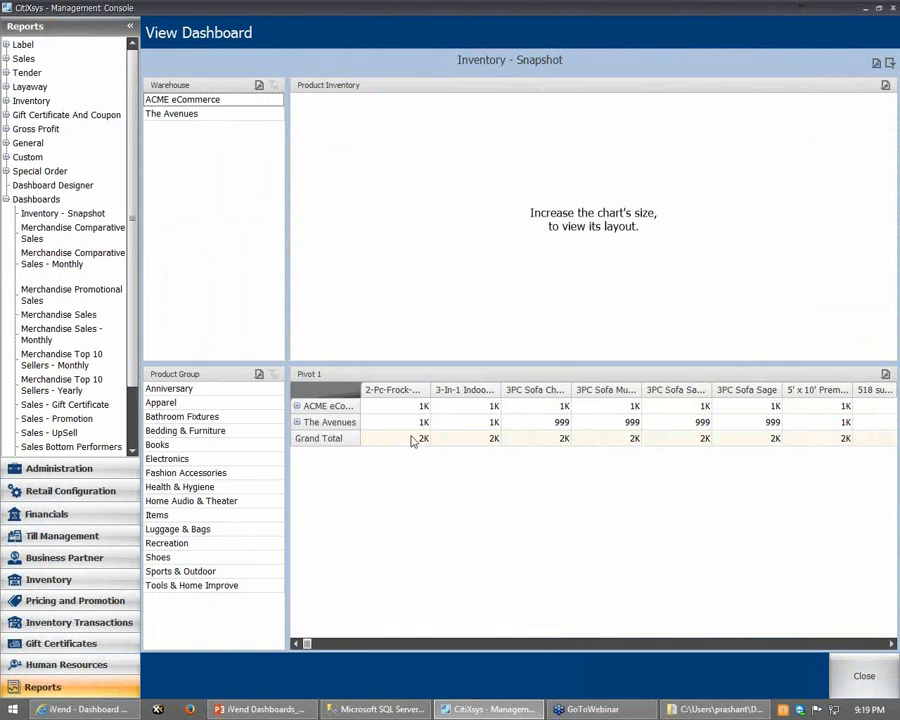
left_click(297, 406)
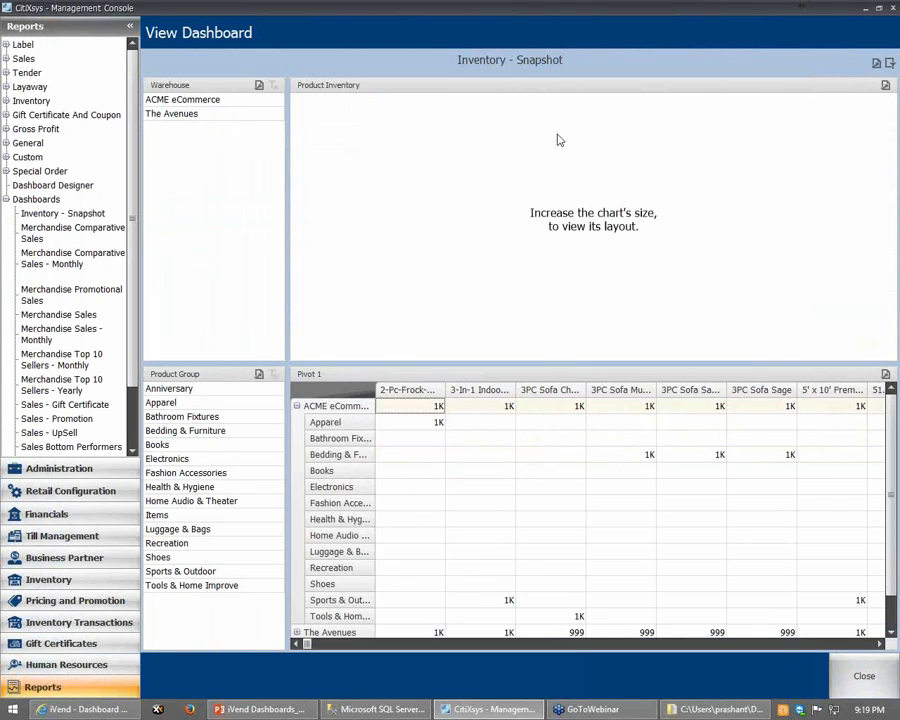
left_click(172, 389)
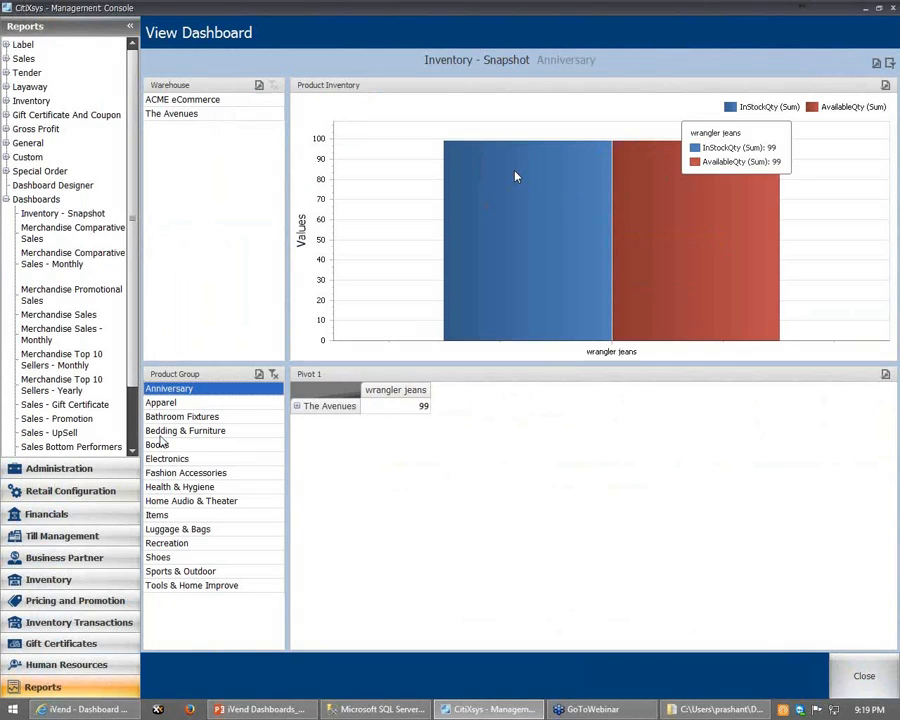
Switch to the web viewer in the browser, refresh Inventory - Snapshot, and filter it by the Anniversary product group.
left_click(90, 710)
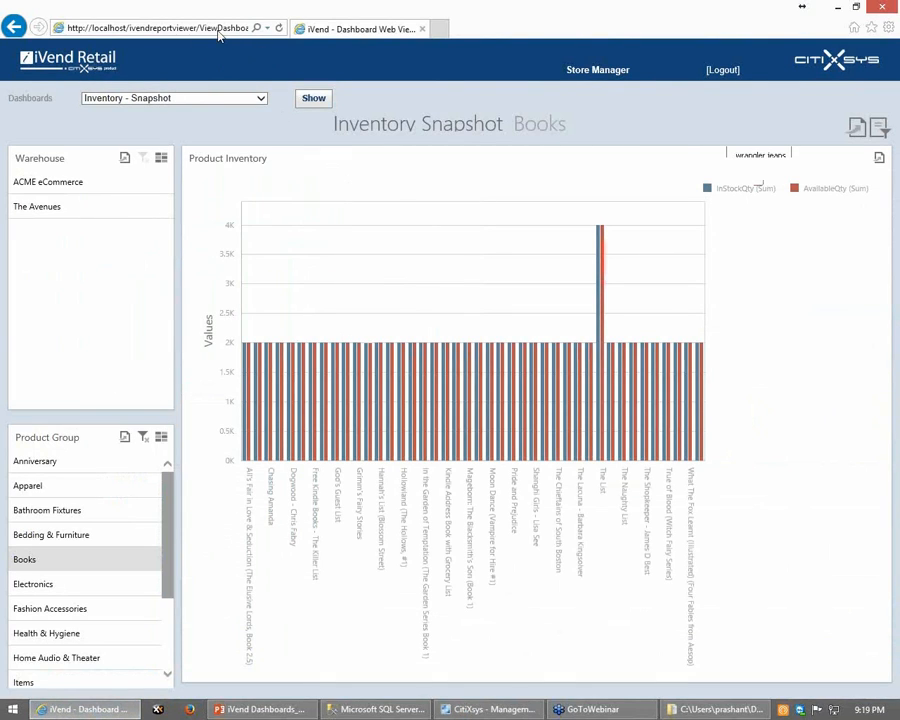
left_click(185, 33)
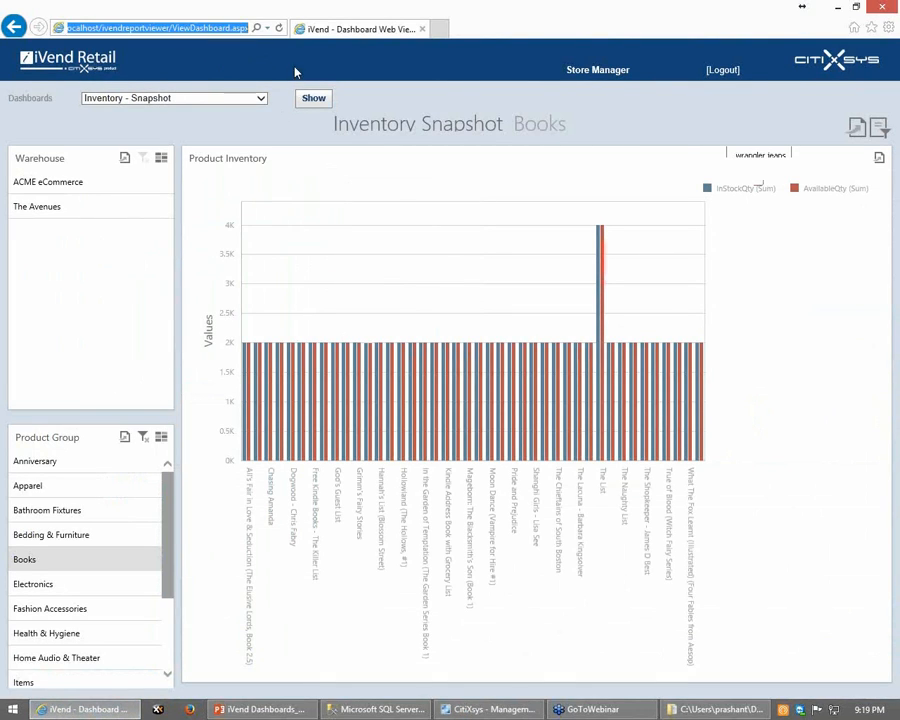
left_click(312, 97)
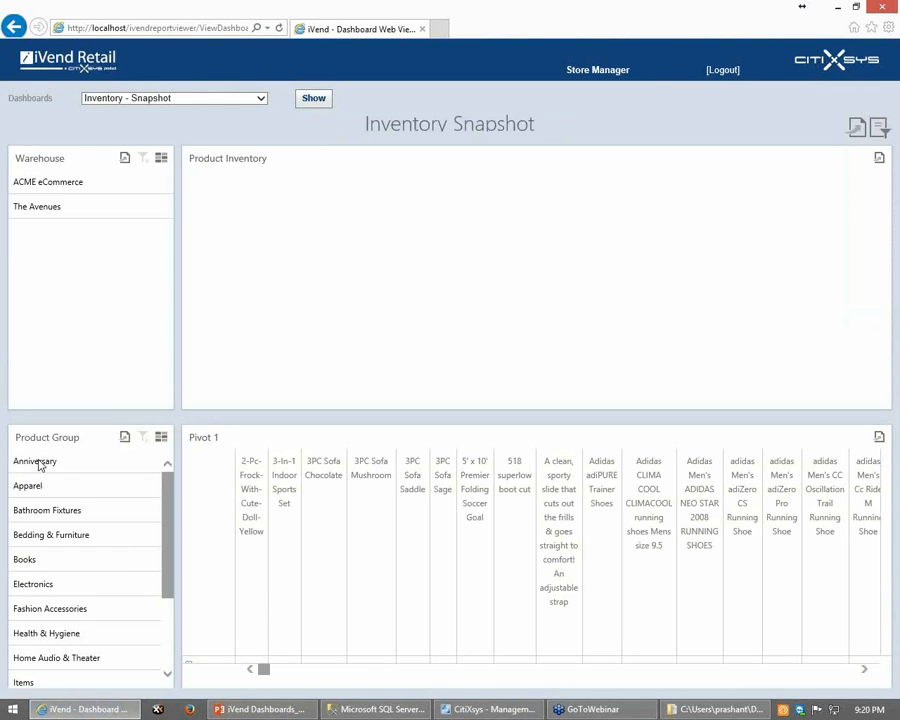
left_click(68, 462)
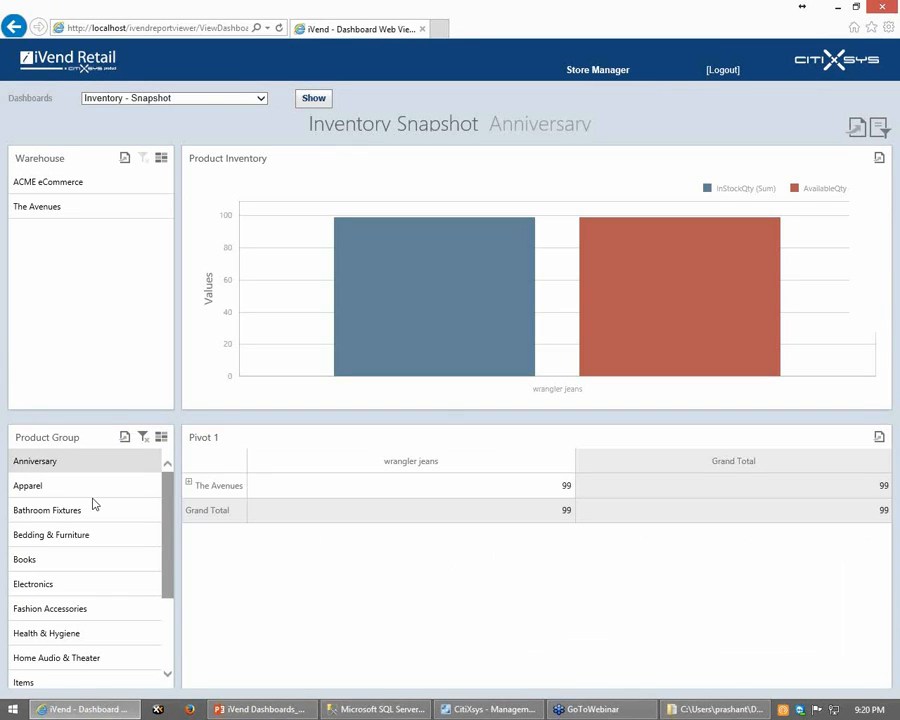
Expand The Avenues in the web viewer's pivot, switch to the Management Console and close its Inventory - Snapshot view.
left_click(190, 485)
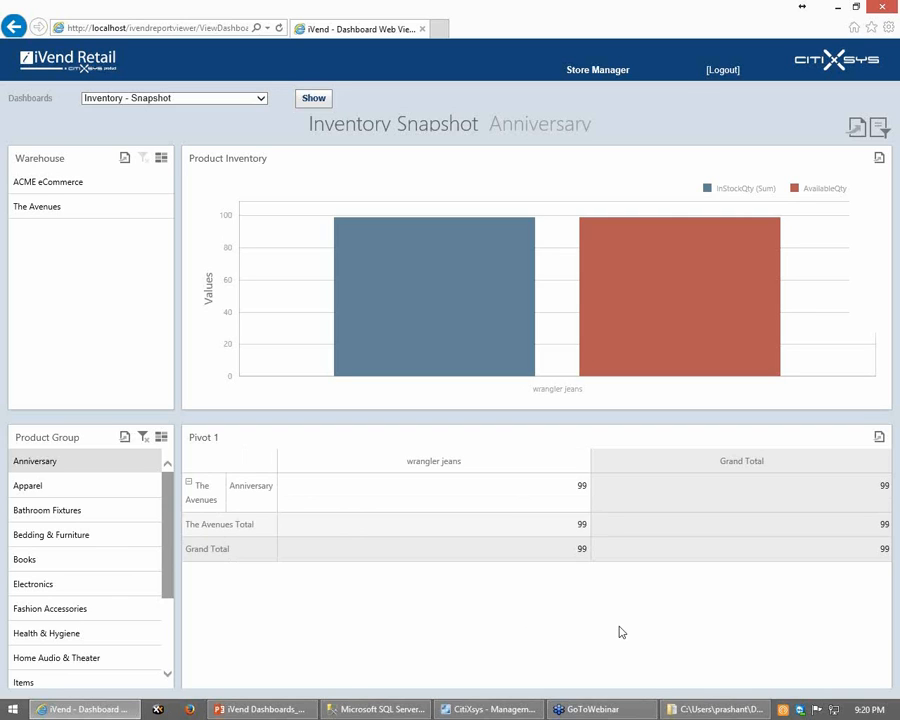
left_click(518, 711)
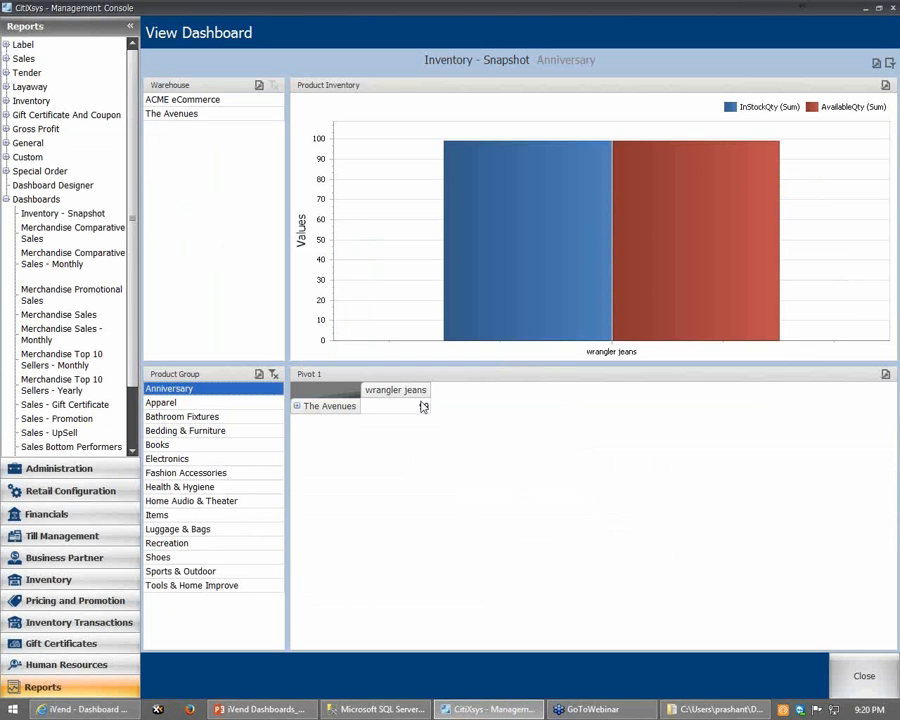
left_click(881, 674)
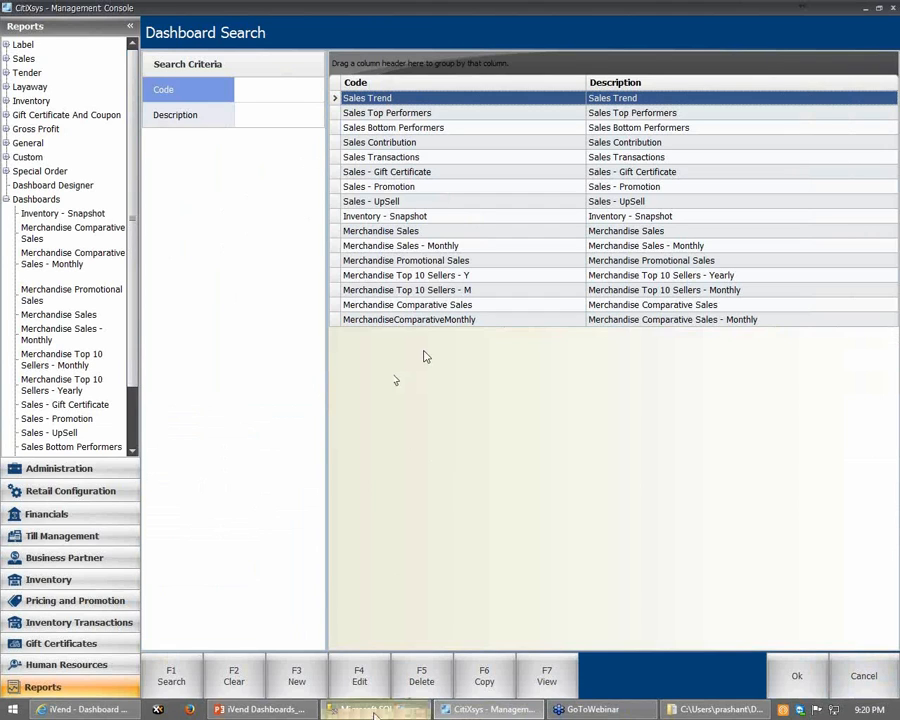
Switch to SQL Server Management Studio and locate the dbo.vwAnalytics_SalesPerson view in the CXSRetail-DemoStack database.
mouse_move(375, 712)
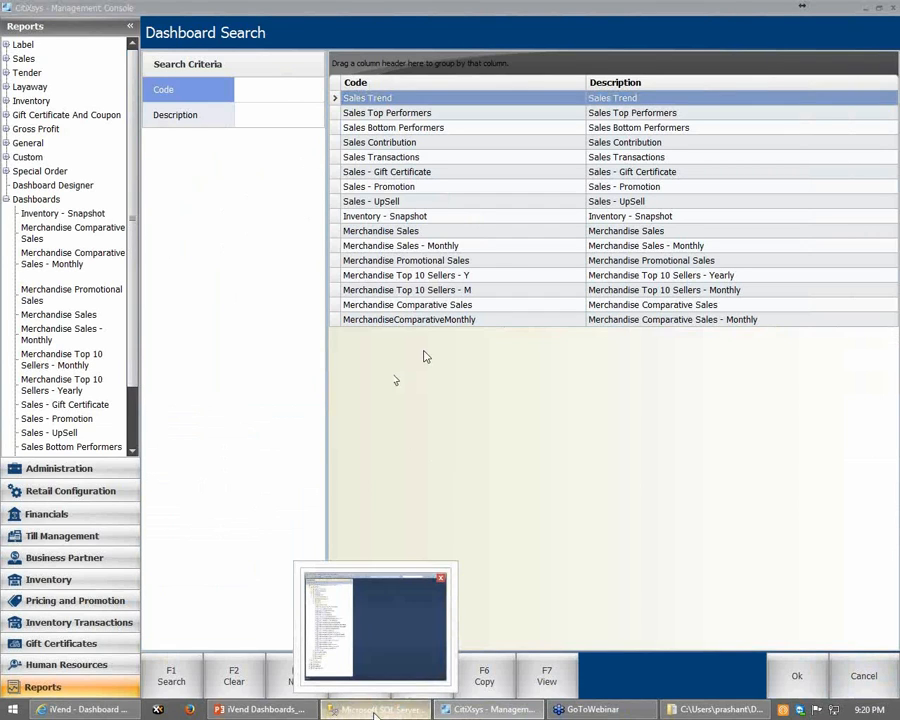
left_click(375, 711)
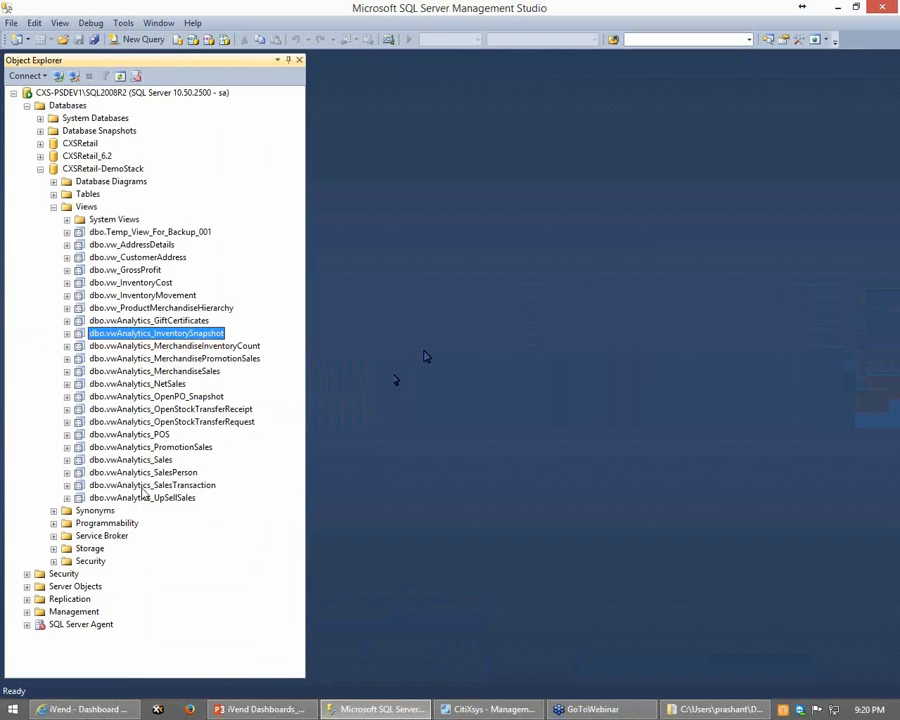
left_click(174, 473)
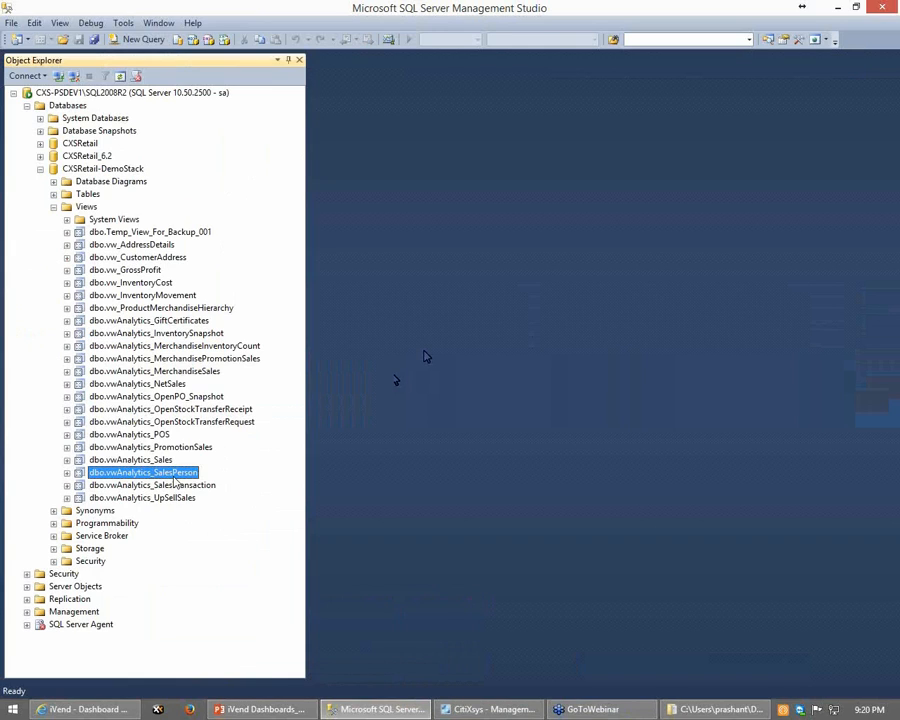
Switch to the Management Console and create a new dashboard with "Sales Person Test Dashboard" as both code and description.
mouse_move(108, 712)
left_click(468, 710)
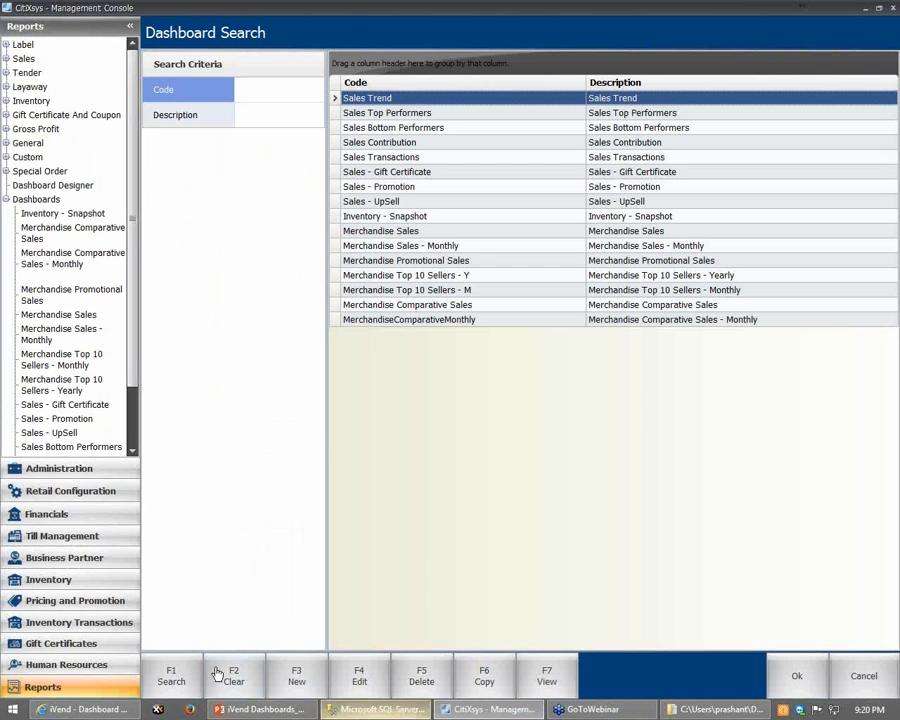
left_click(298, 685)
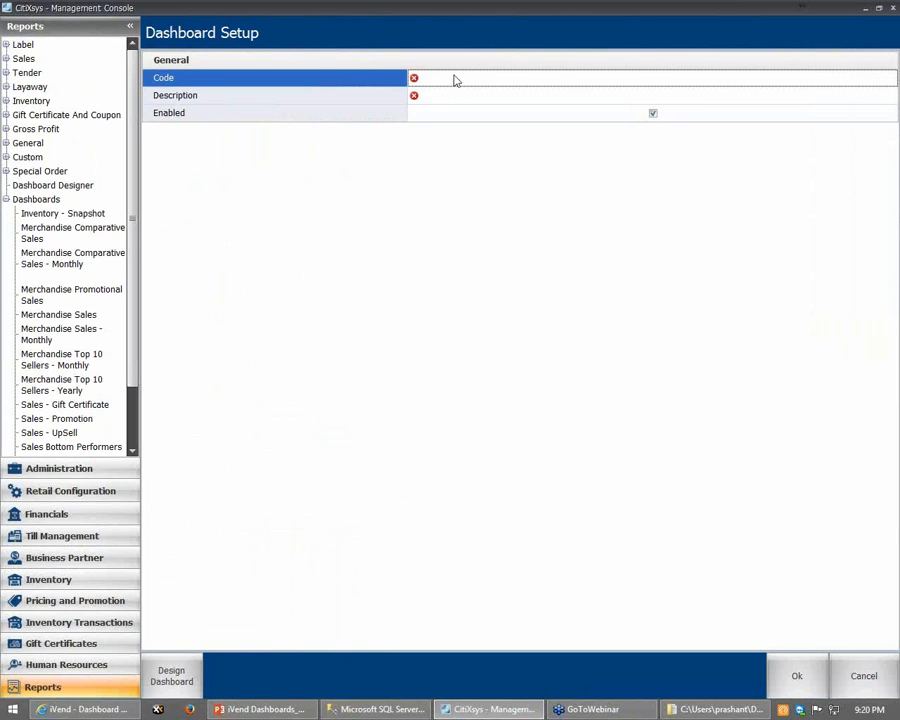
type("Sales Person Test Dashboard")
key("shift+Left")
key("shift+Left")
key("shift+Left")
key("shift+Left")
key("shift+Left")
key("shift+Left")
key("shift+Left")
key("shift+Left")
key("shift+Left")
key("shift+Left")
key("shift+Left")
key("shift+Left")
key("shift+Left")
key("shift+Left")
key("shift+Left")
key("shift+Left")
key("shift+Left")
key("shift+Left")
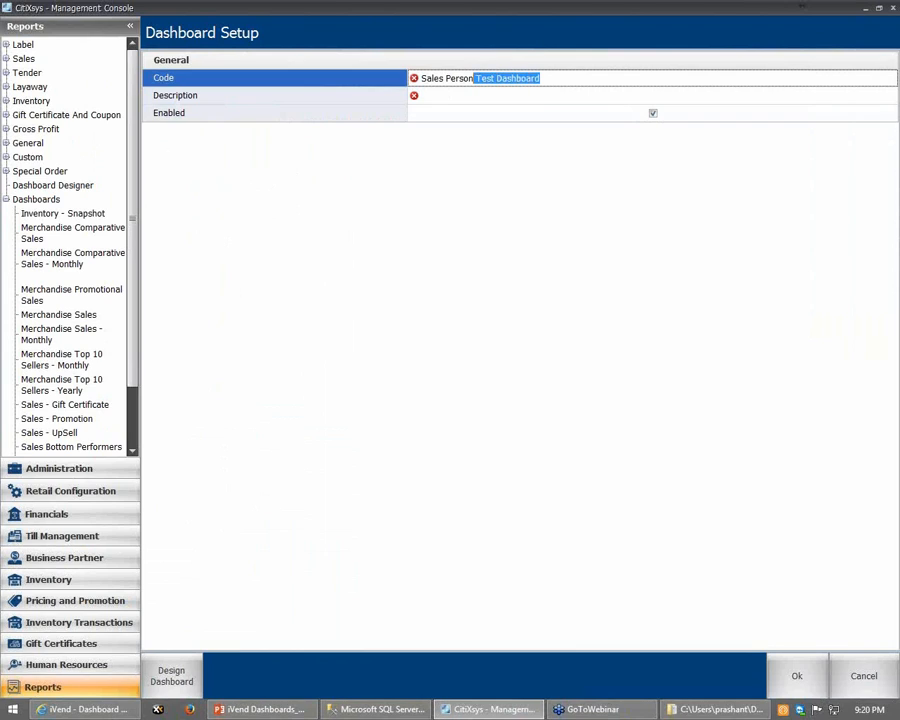
key("shift+Left")
key("shift+Left")
key("shift+Left")
key("shift+Left")
key("shift+Left")
key("shift+Left")
key("shift+Left")
key("shift+Left")
key("shift+Left")
key("ctrl+c")
left_click(510, 88)
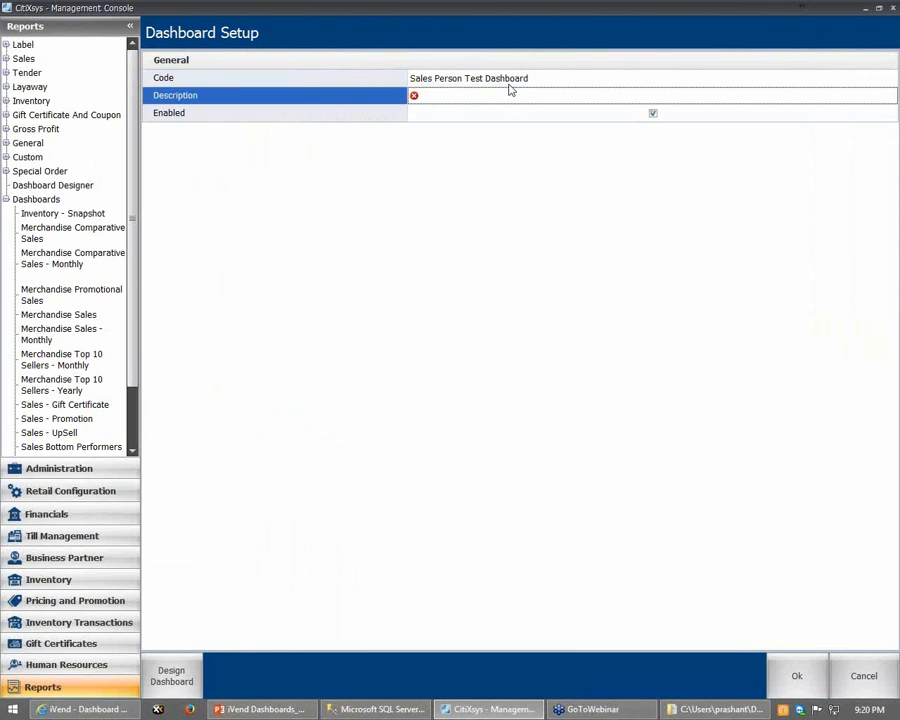
key("ctrl+v")
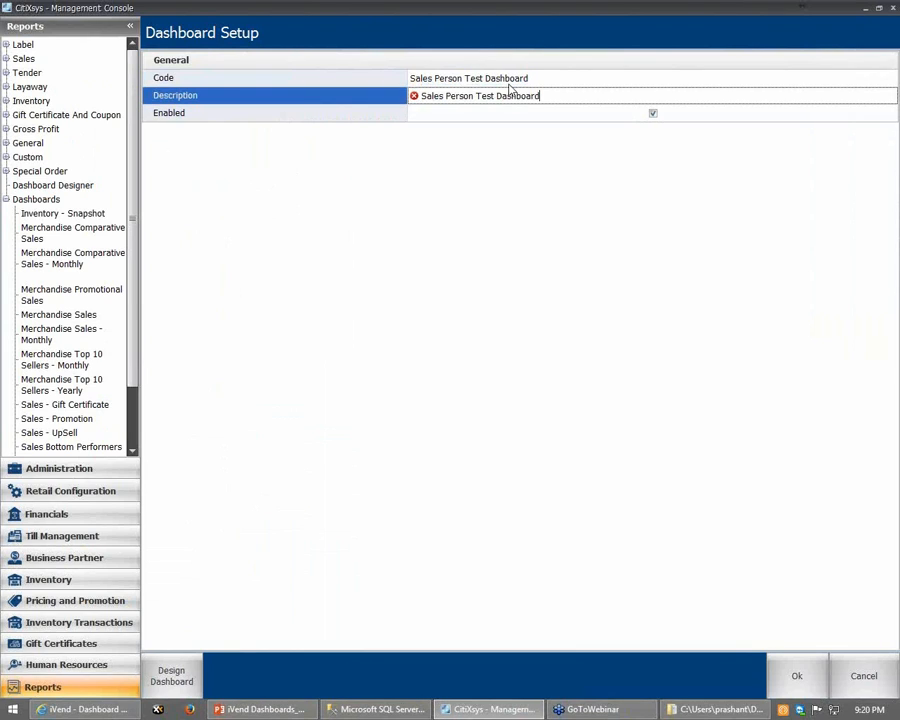
Open the new dashboard for designing, collapse the Reports navigation, and choose SalesPerson as the data source.
left_click(172, 679)
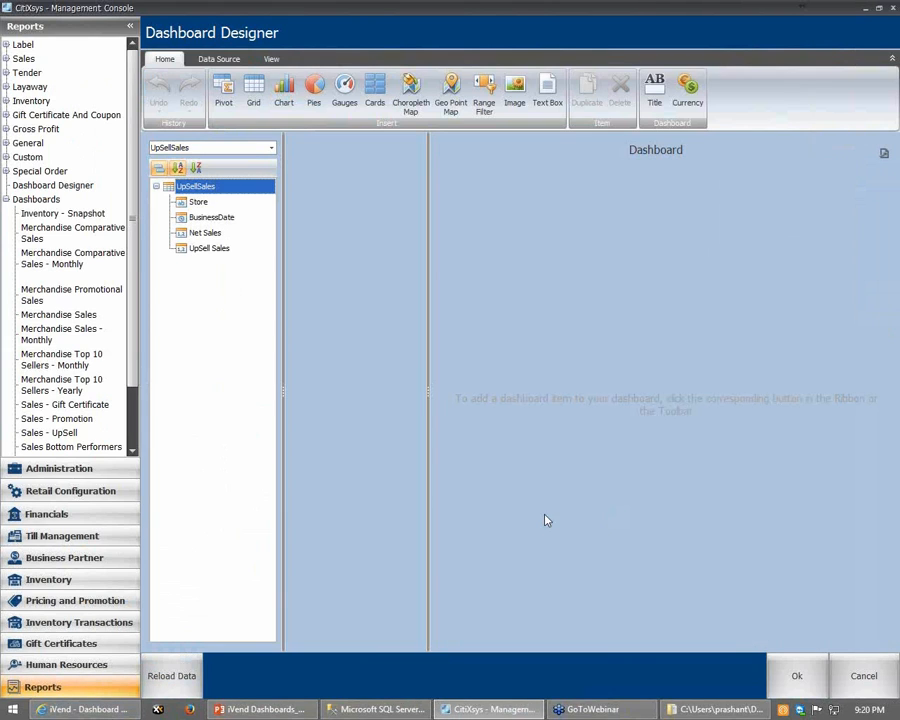
left_click(129, 26)
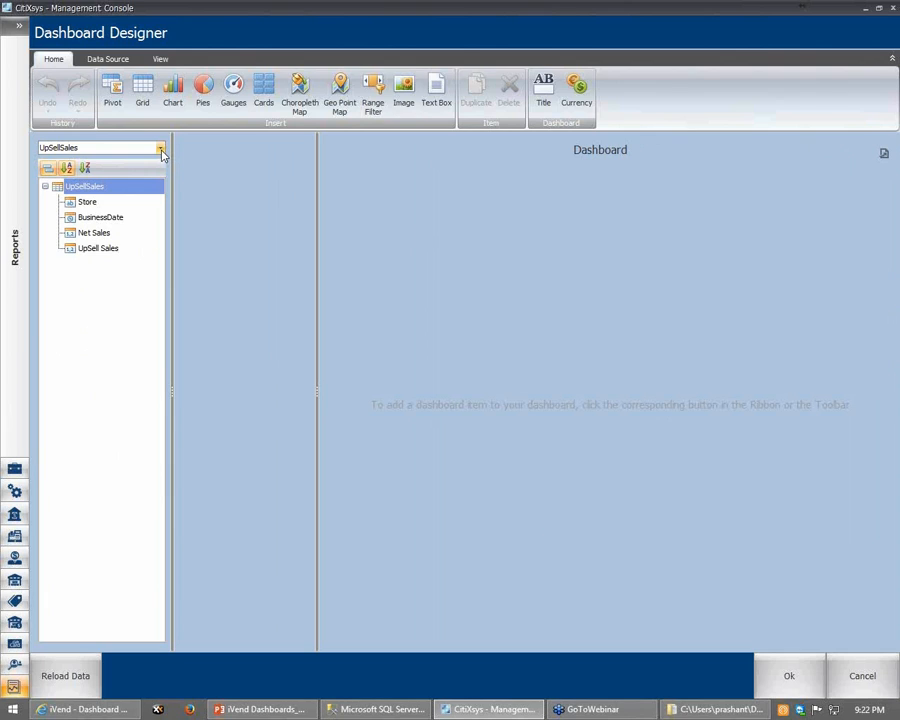
left_click(161, 149)
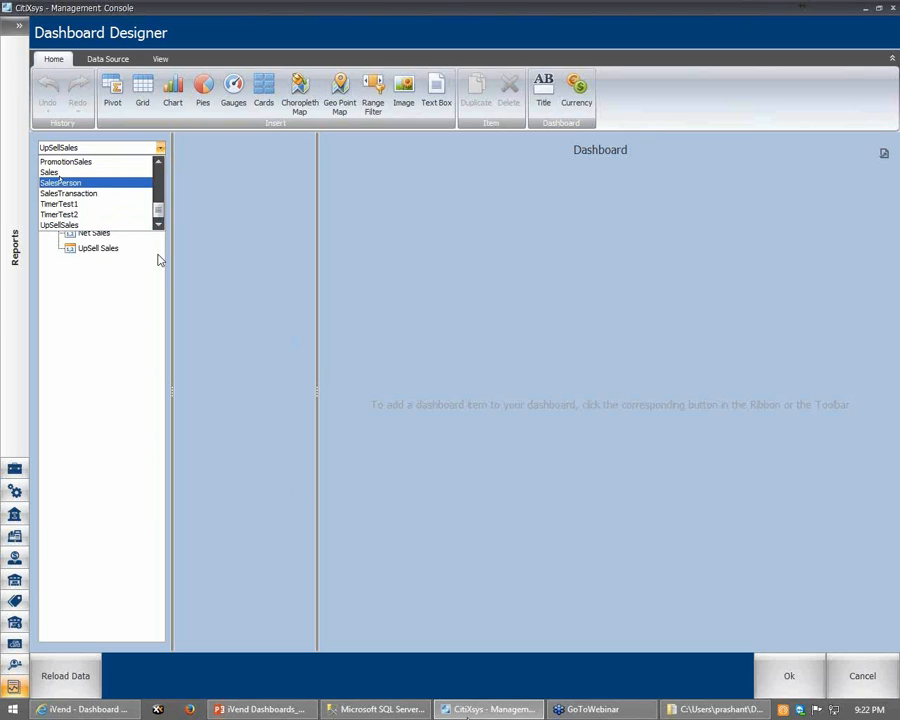
Switch to SQL Server Management Studio, open dbo.vwAnalytics_SalesPerson in design view, and narrow the Object Explorer to examine its query.
left_click(378, 709)
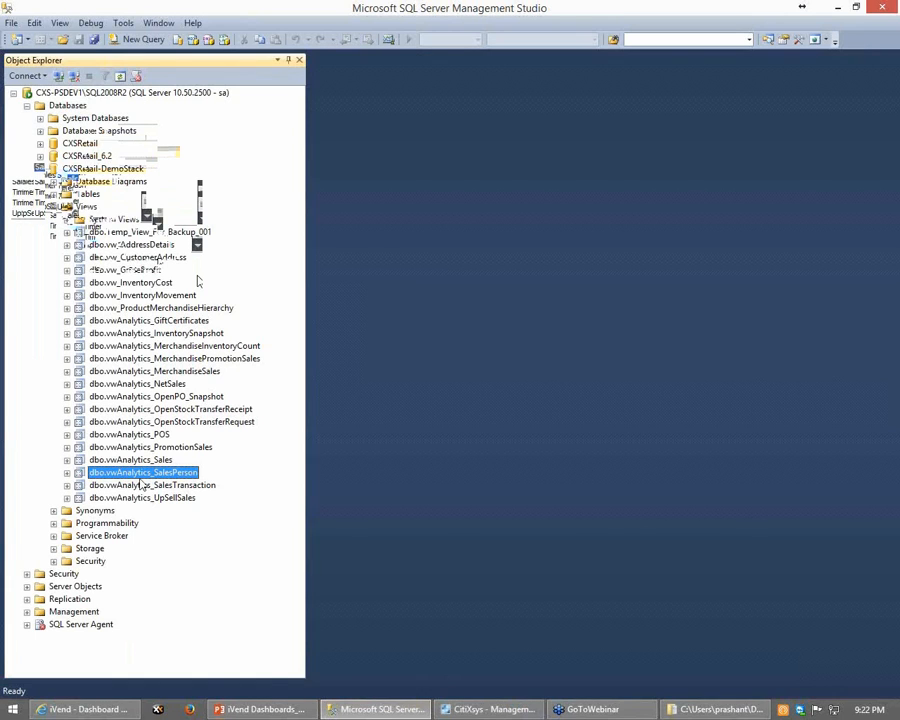
right_click(141, 472)
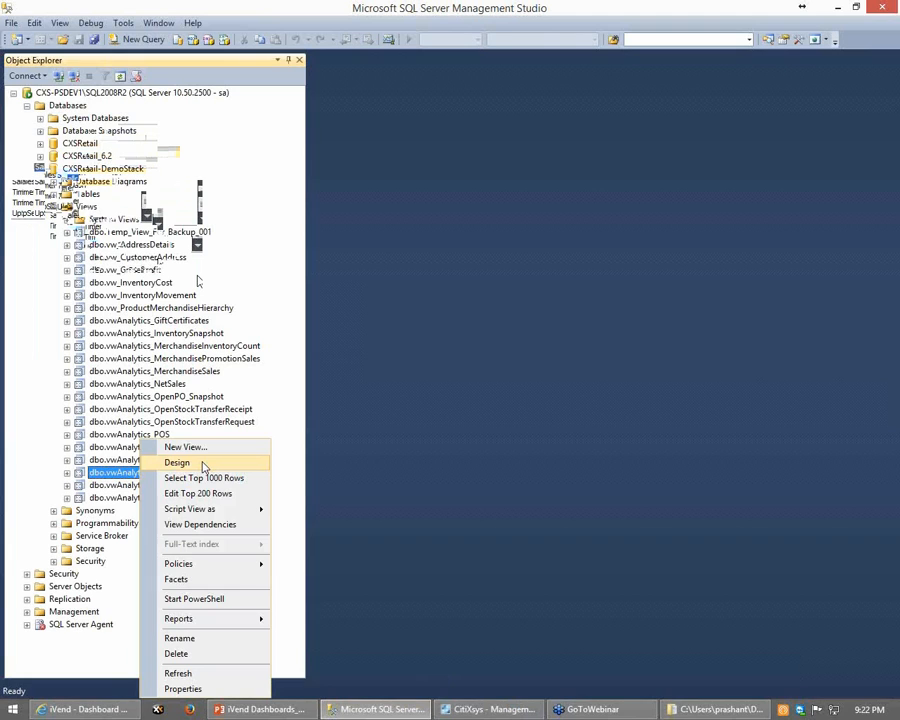
left_click(203, 466)
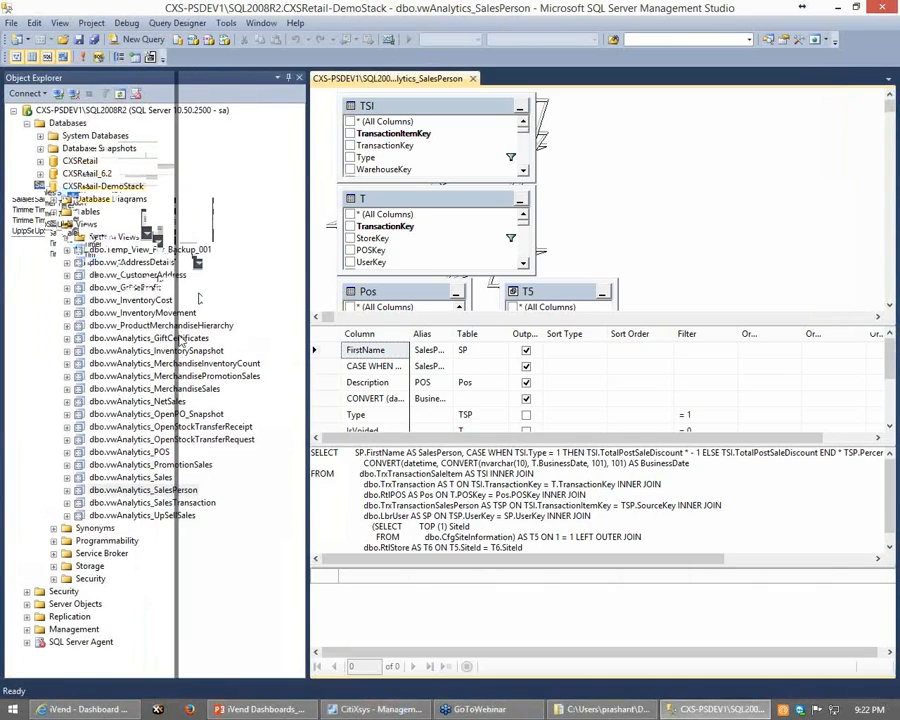
left_click_drag(181, 341, 178, 341)
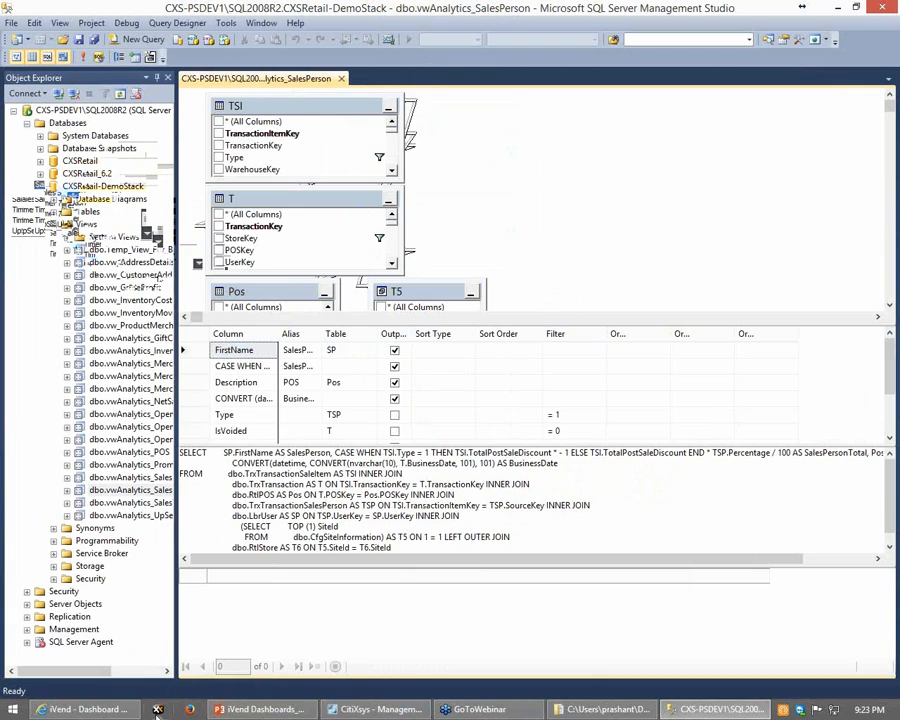
Return to the Management Console and set the dashboard title to "Sales Person Dashboard".
left_click(358, 710)
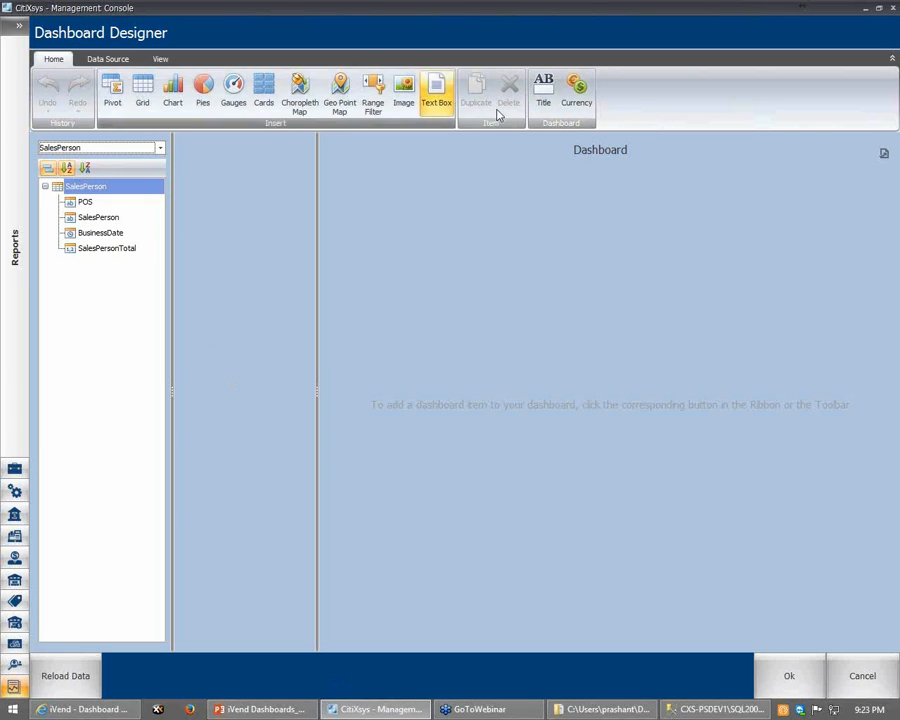
left_click(543, 90)
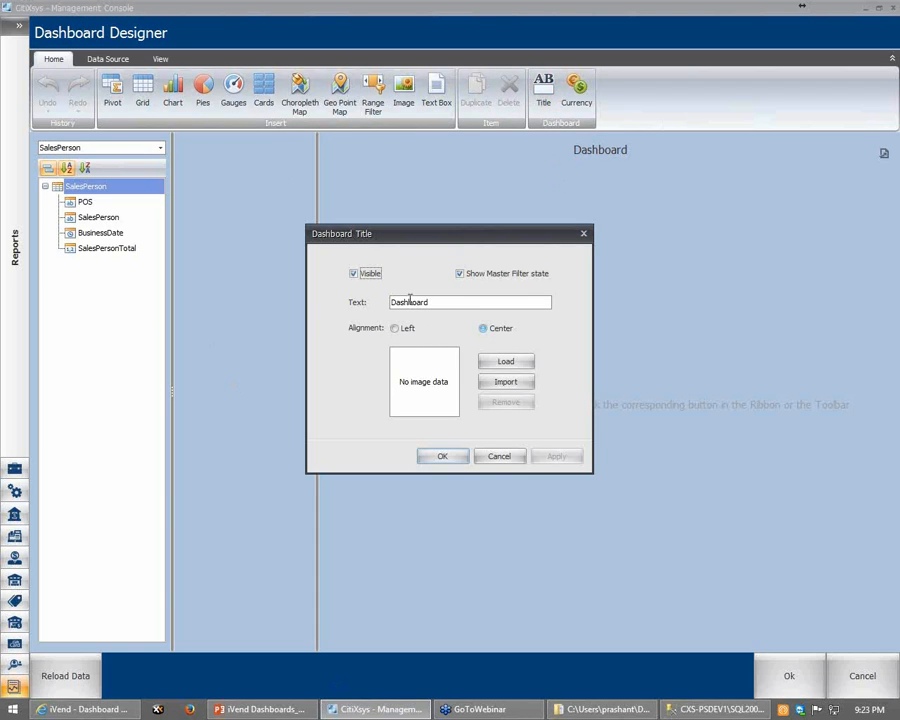
left_click(392, 302)
type("Sales Person")
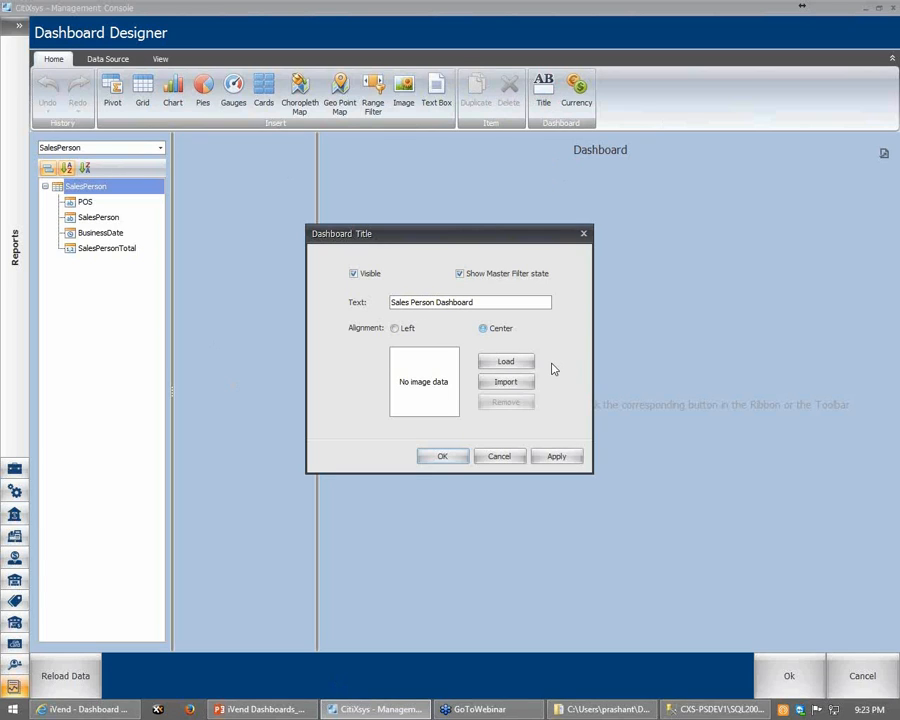
left_click(443, 457)
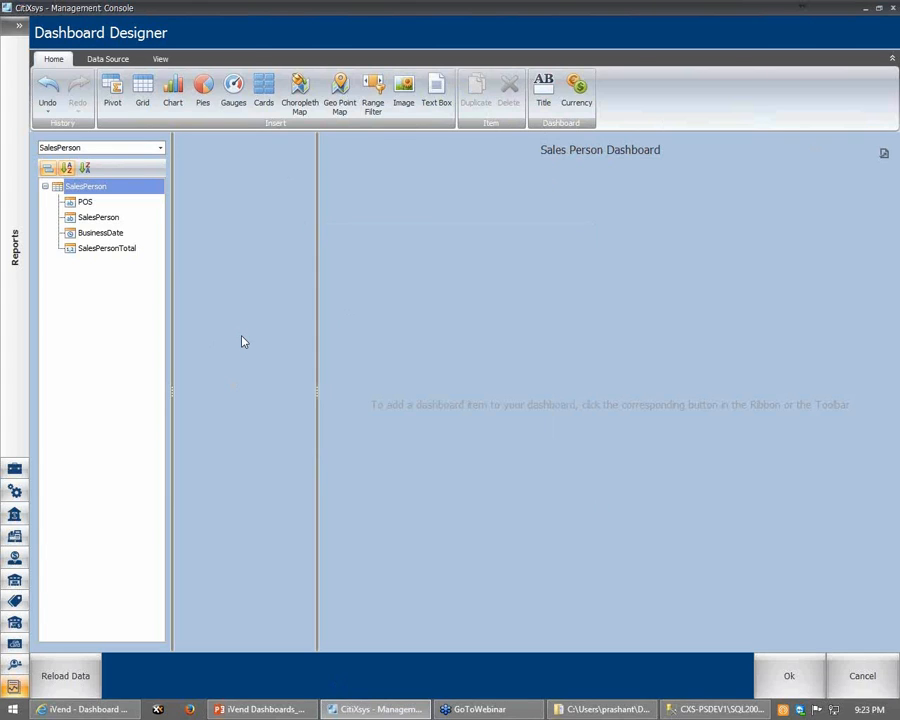
Insert a pie item with SalesPerson as its argument and SalesPersonTotal as its value.
left_click(203, 90)
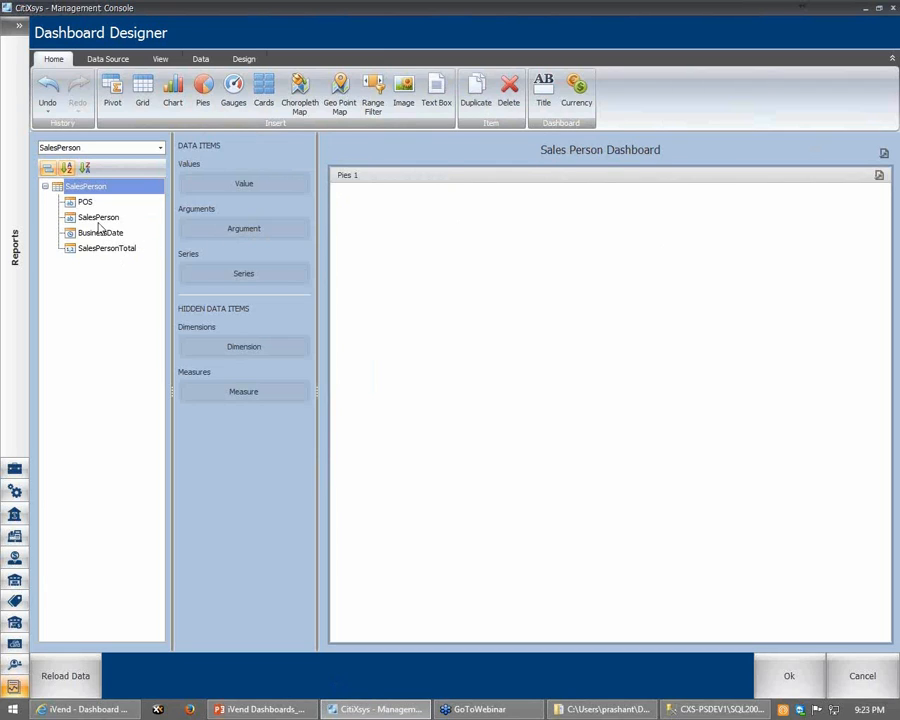
left_click_drag(96, 217, 243, 228)
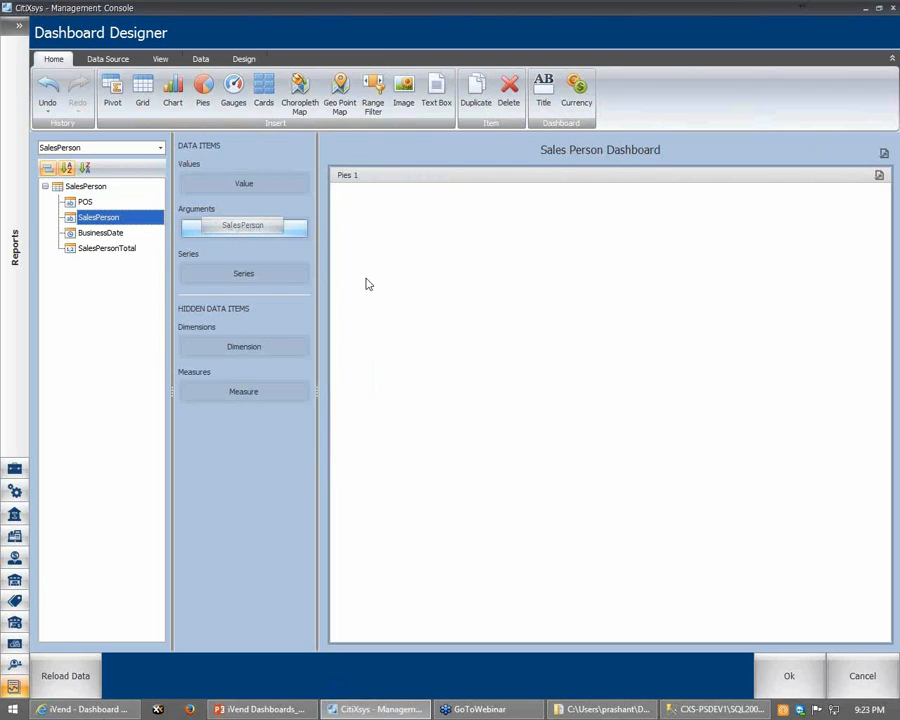
left_click_drag(104, 248, 250, 186)
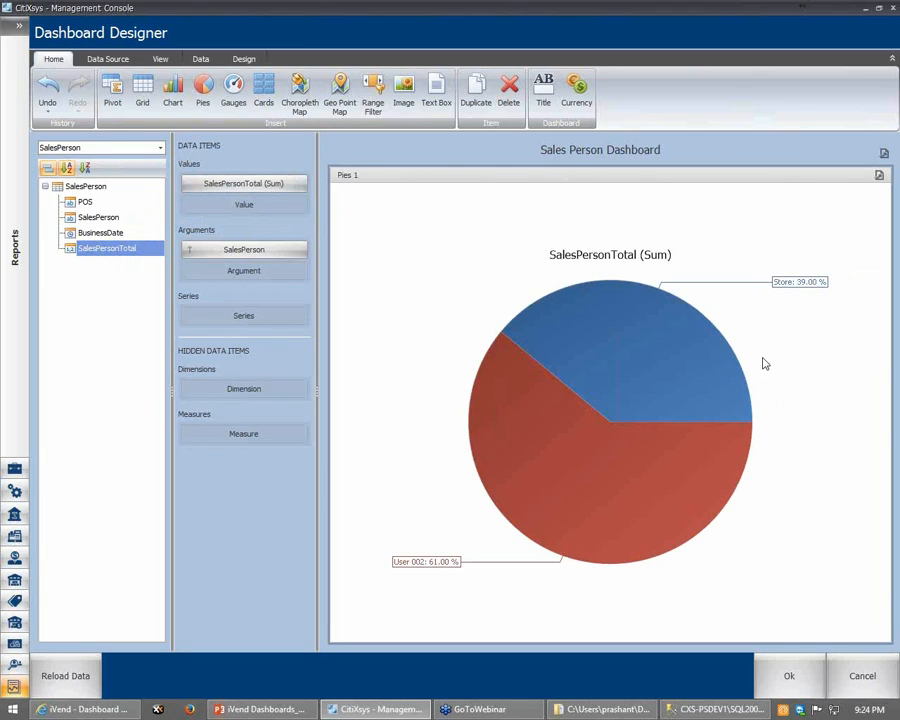
right_click(366, 177)
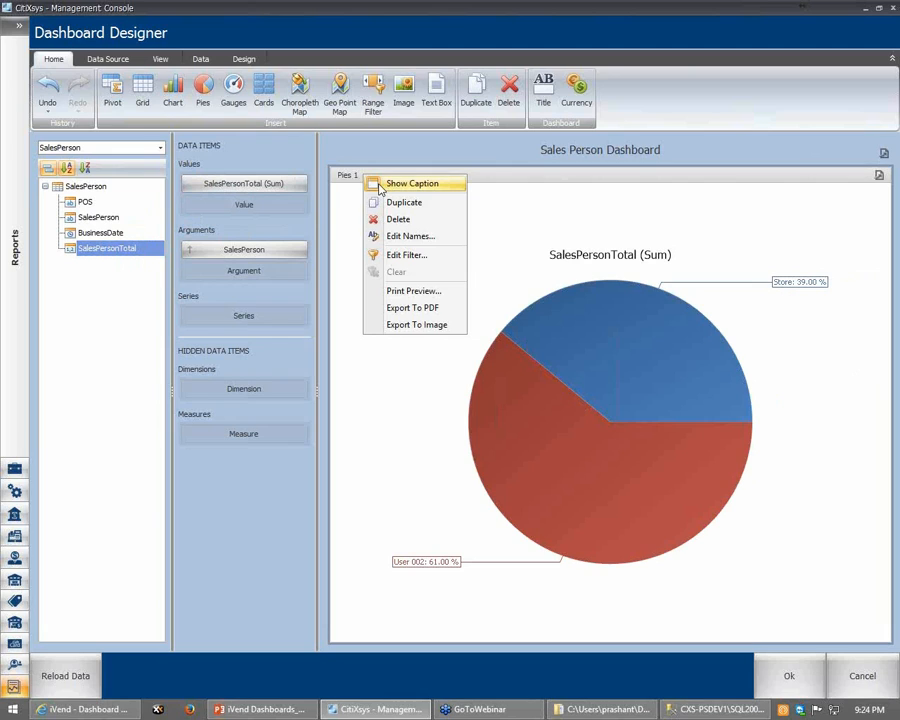
left_click(398, 237)
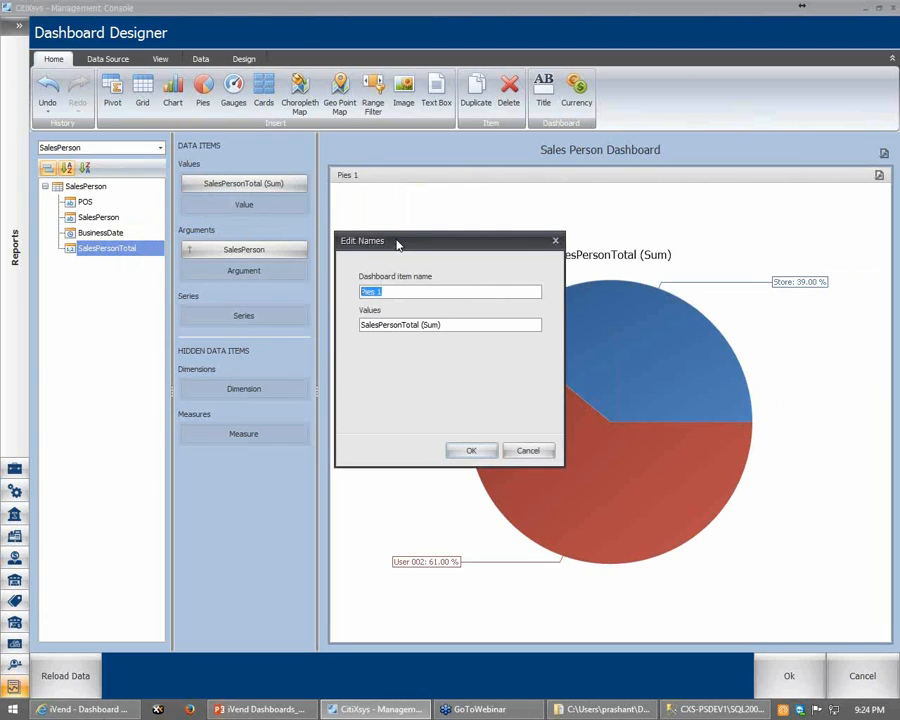
left_click(526, 449)
Rename the pie item to "Contribution" and its value caption to "SalesPersonTotal".
right_click(408, 182)
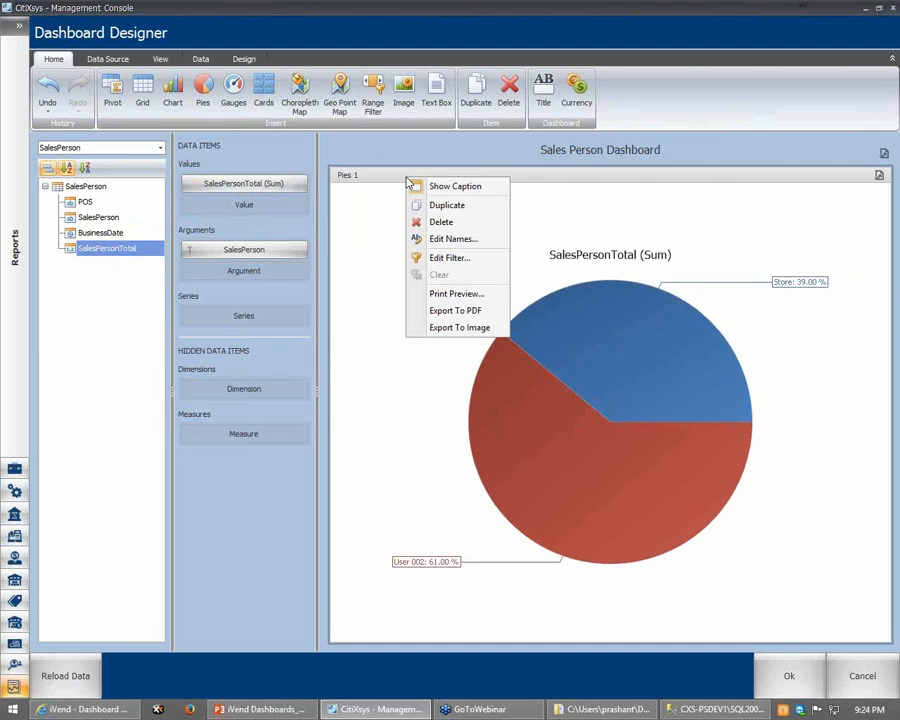
left_click(438, 240)
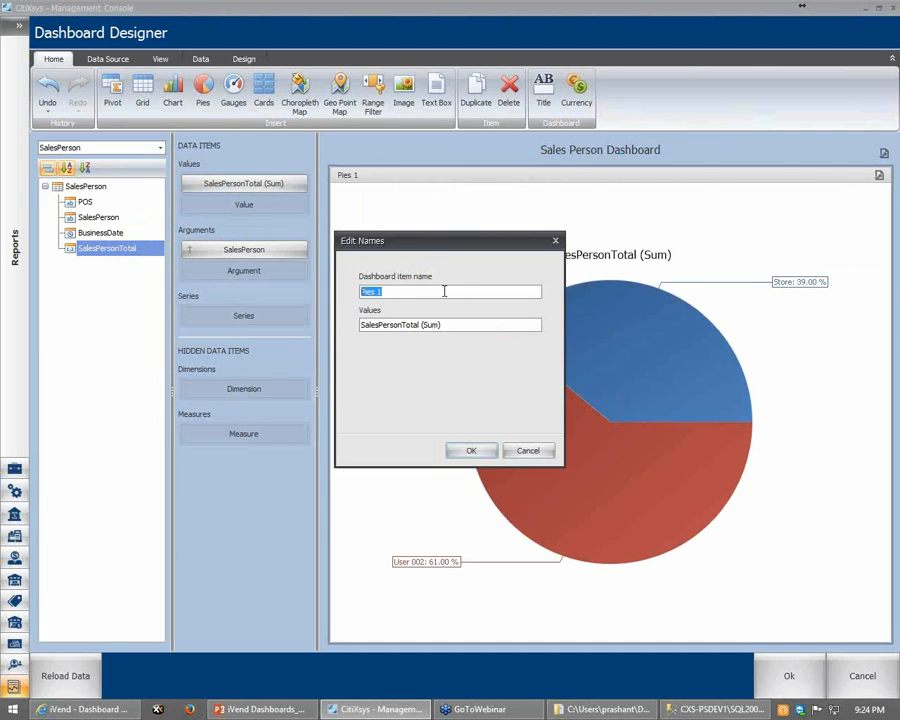
type("Contribution")
left_click_drag(442, 325, 420, 325)
key("BackSpace")
left_click(472, 450)
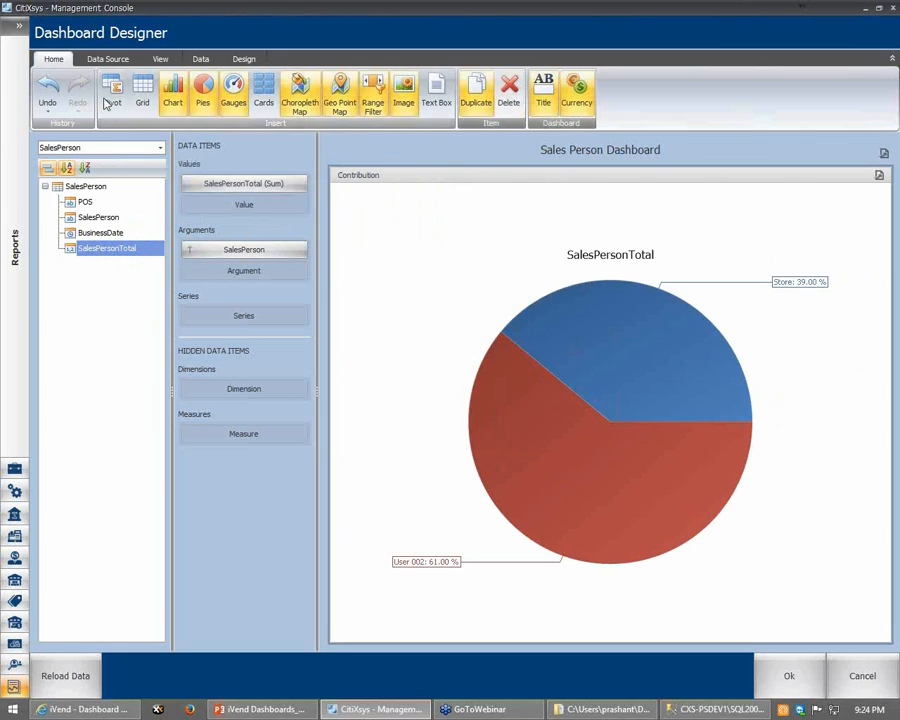
Insert a line chart item with BusinessDate as its argument and SalesPersonTotal as its value.
left_click(174, 92)
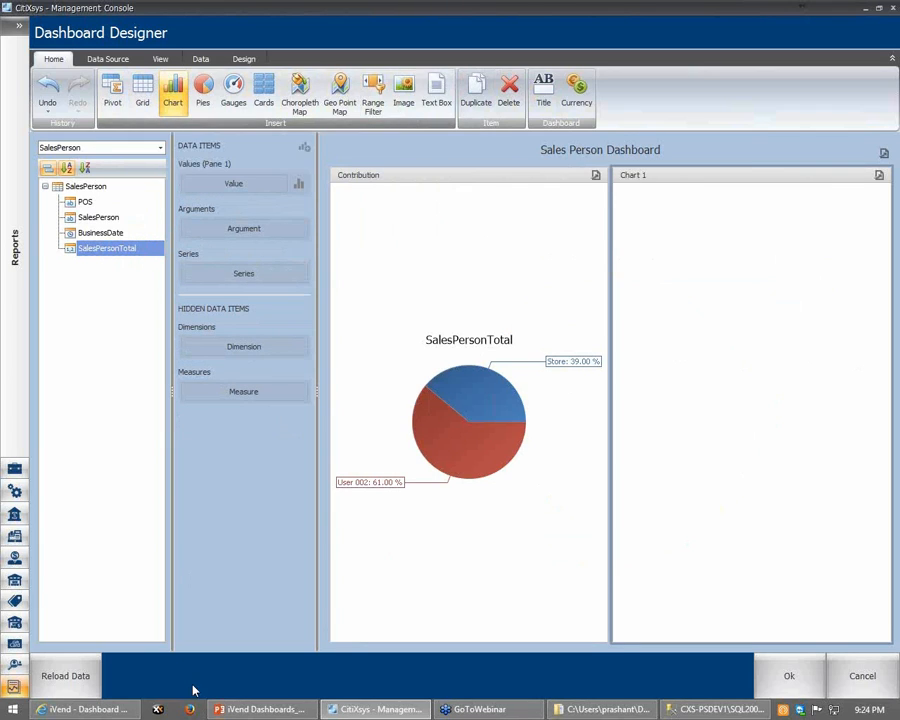
left_click(298, 186)
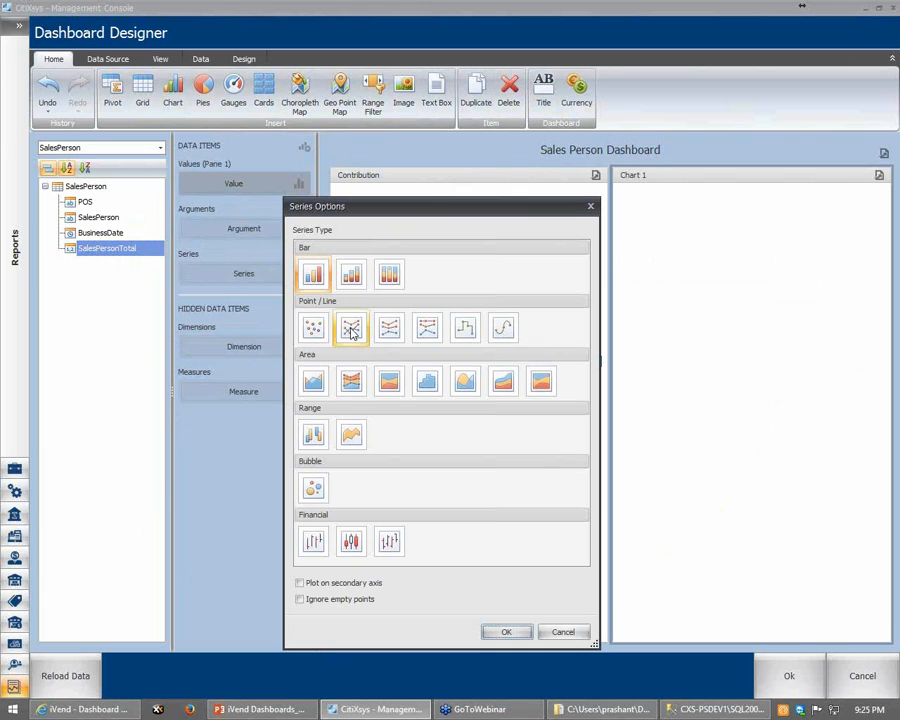
left_click(352, 333)
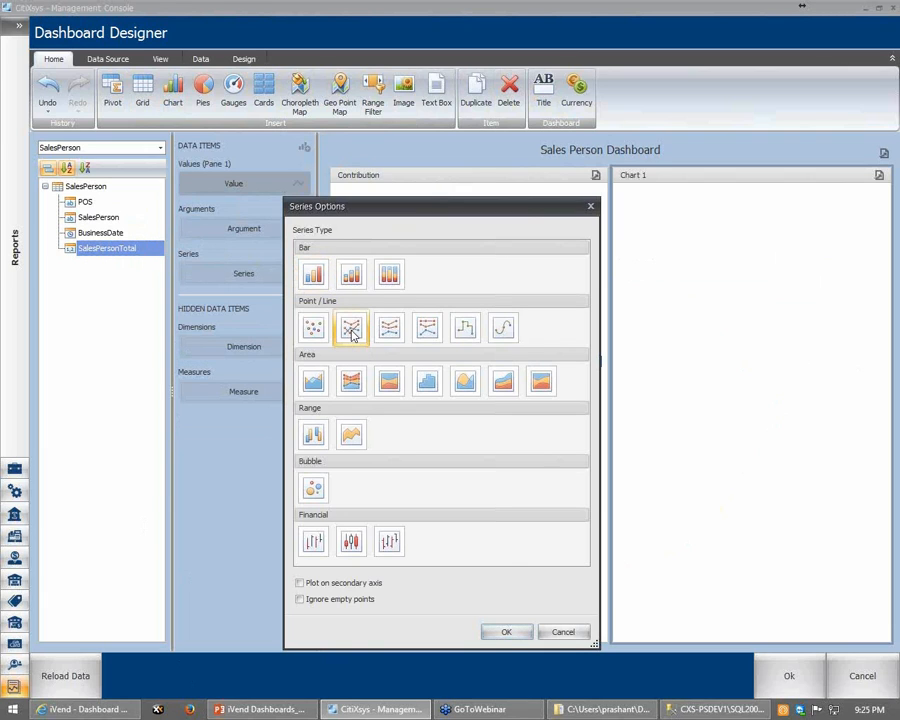
left_click(507, 636)
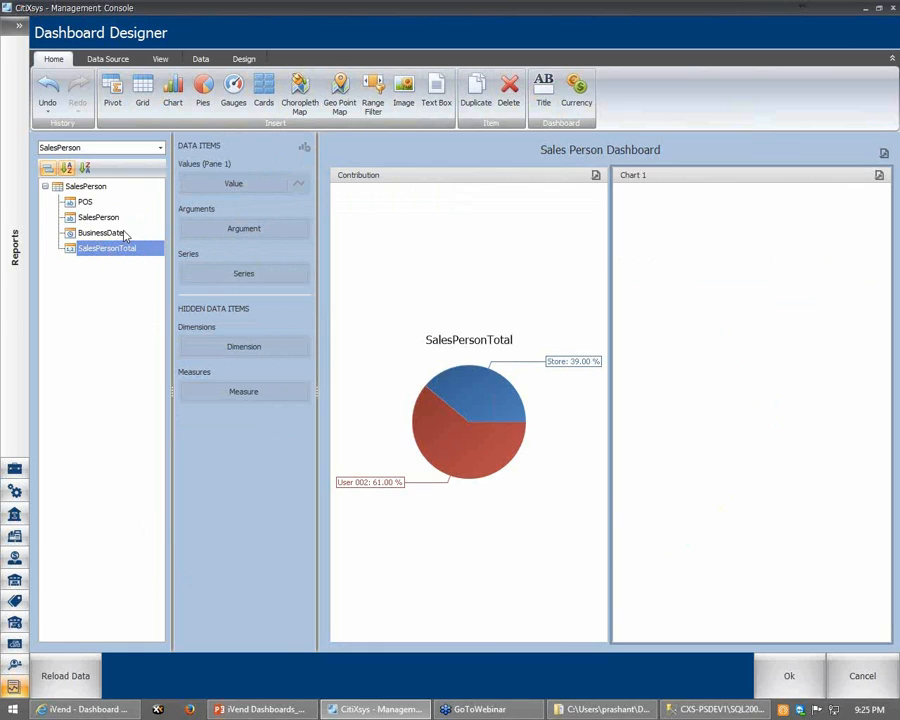
left_click_drag(107, 235, 250, 229)
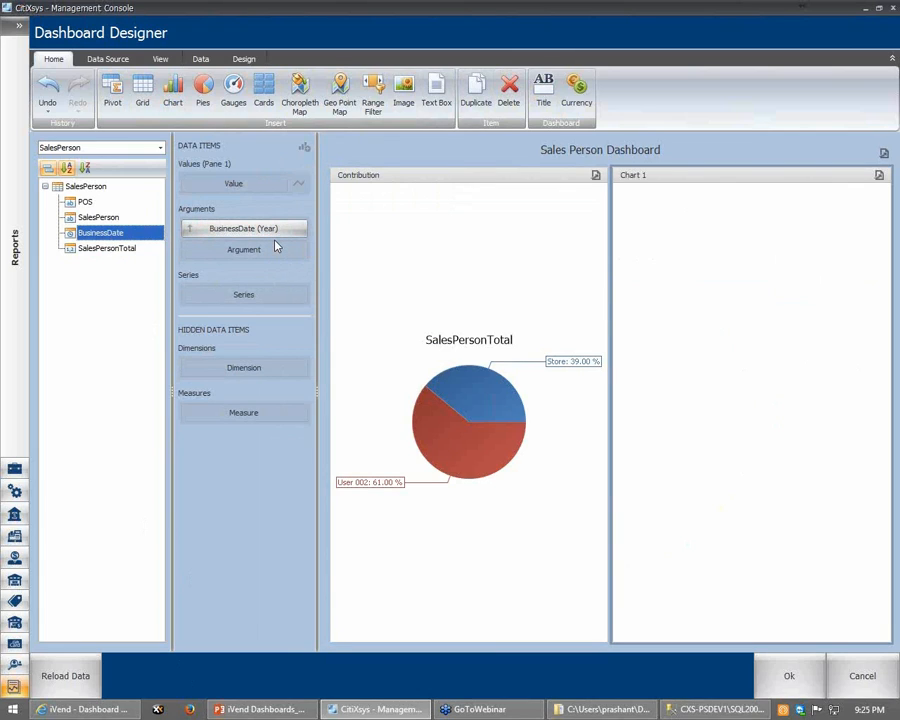
mouse_move(90, 254)
left_mouse_down()
mouse_move(140, 246)
mouse_move(248, 194)
left_mouse_up()
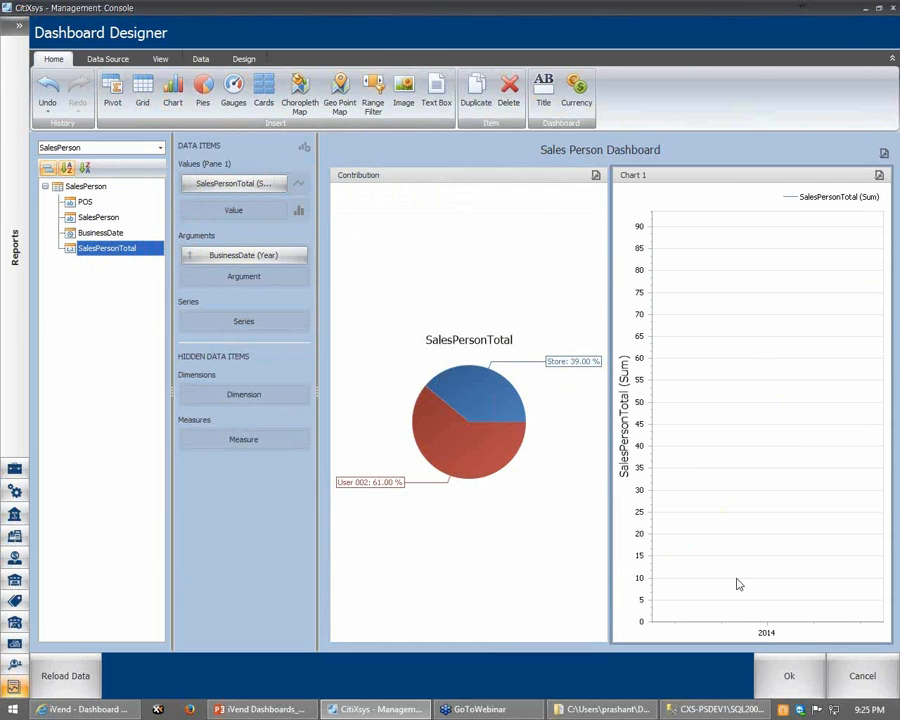
Try Month-Year grouping for the chart's BusinessDate argument with a data reload, and set the grouping to Day-Month-Year.
left_click(300, 258)
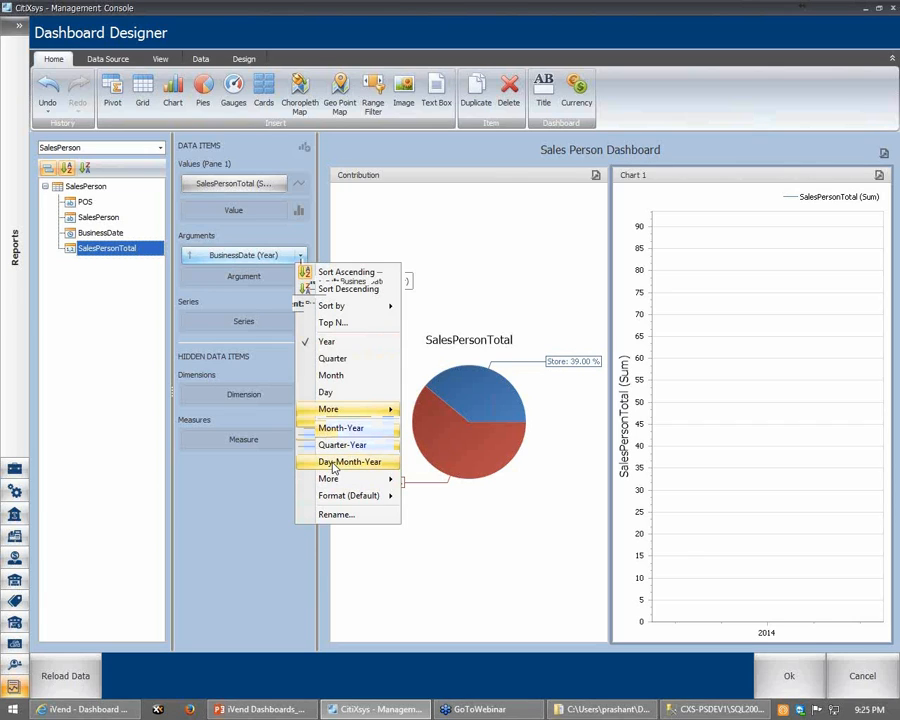
left_click(334, 462)
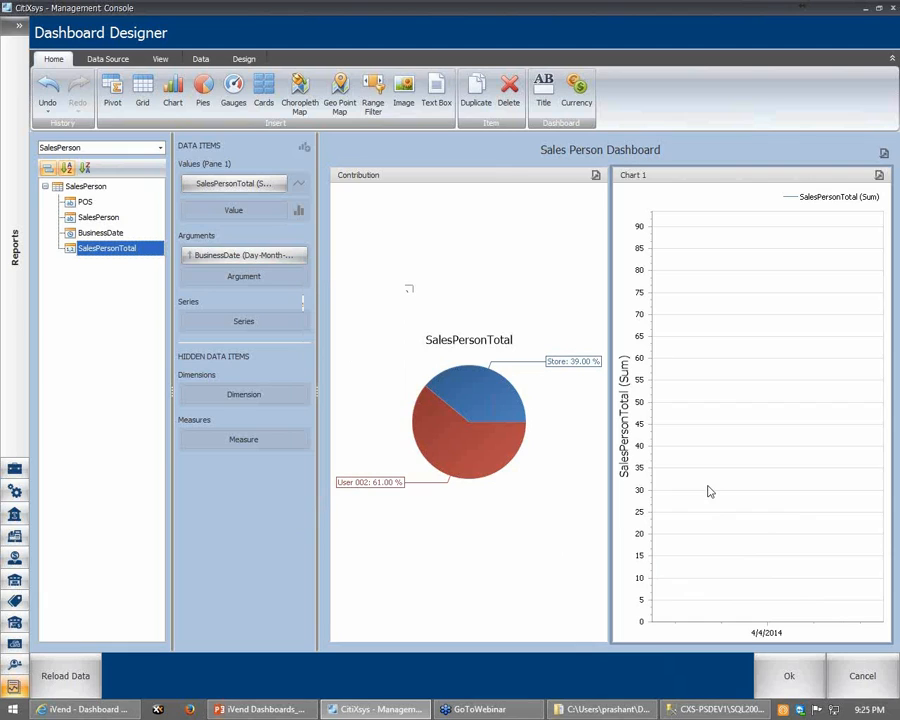
left_click(302, 258)
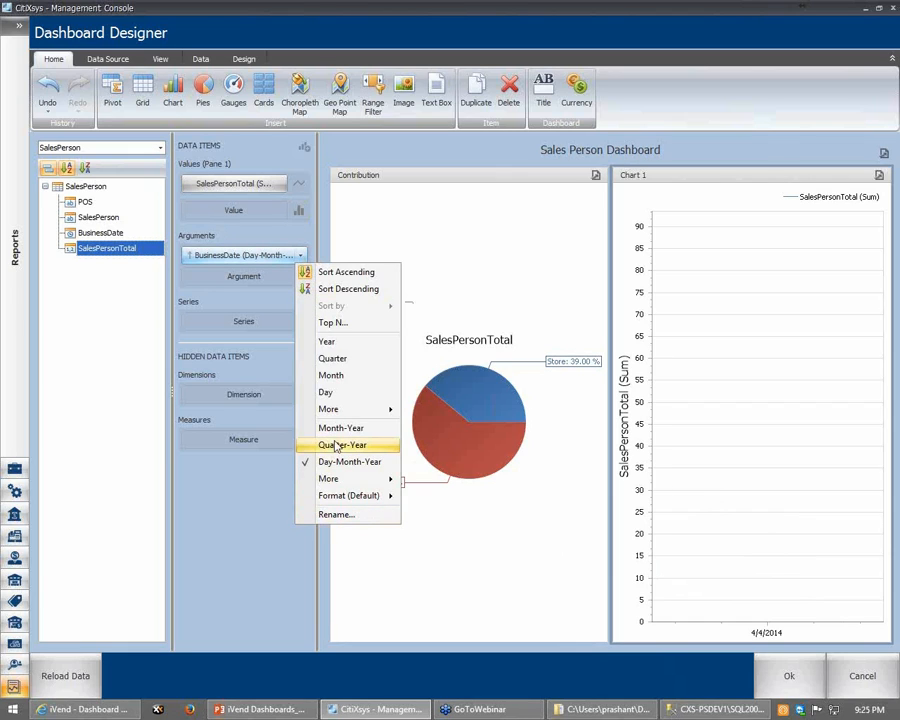
left_click(374, 430)
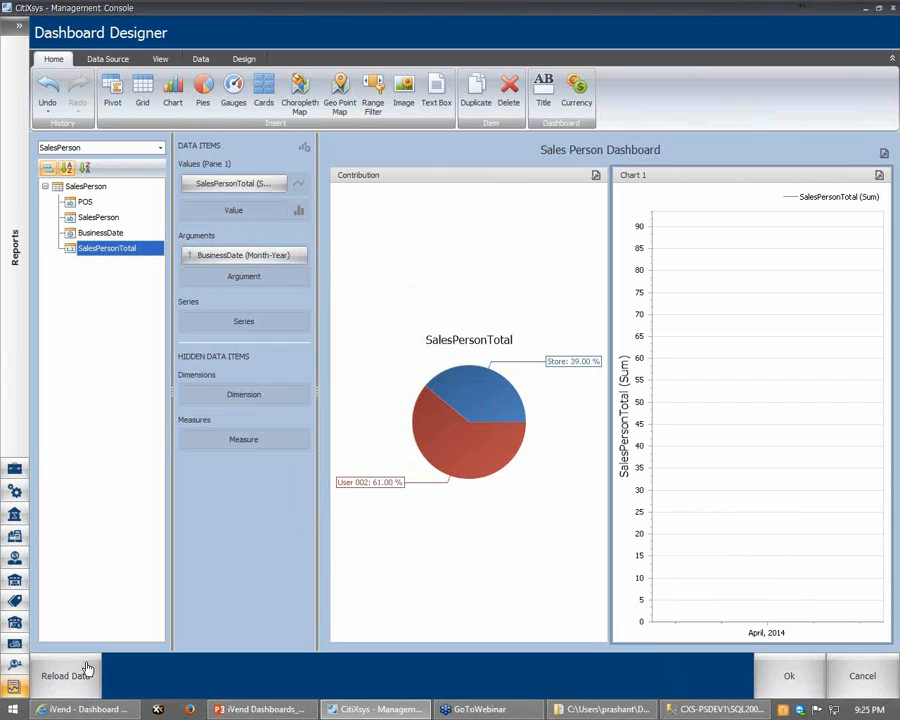
left_click(50, 674)
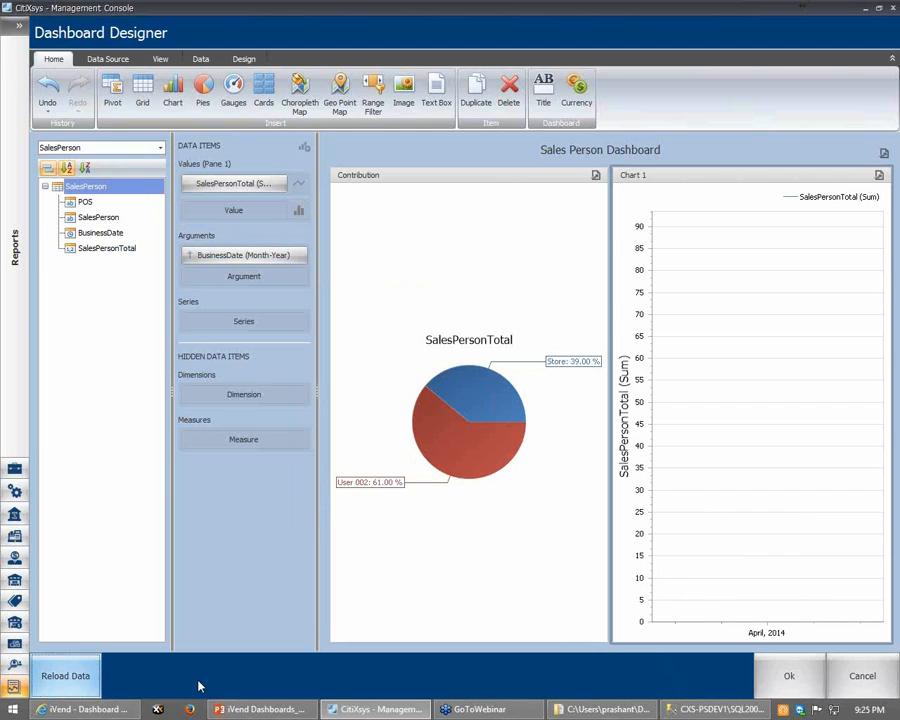
left_click(300, 255)
left_click(359, 462)
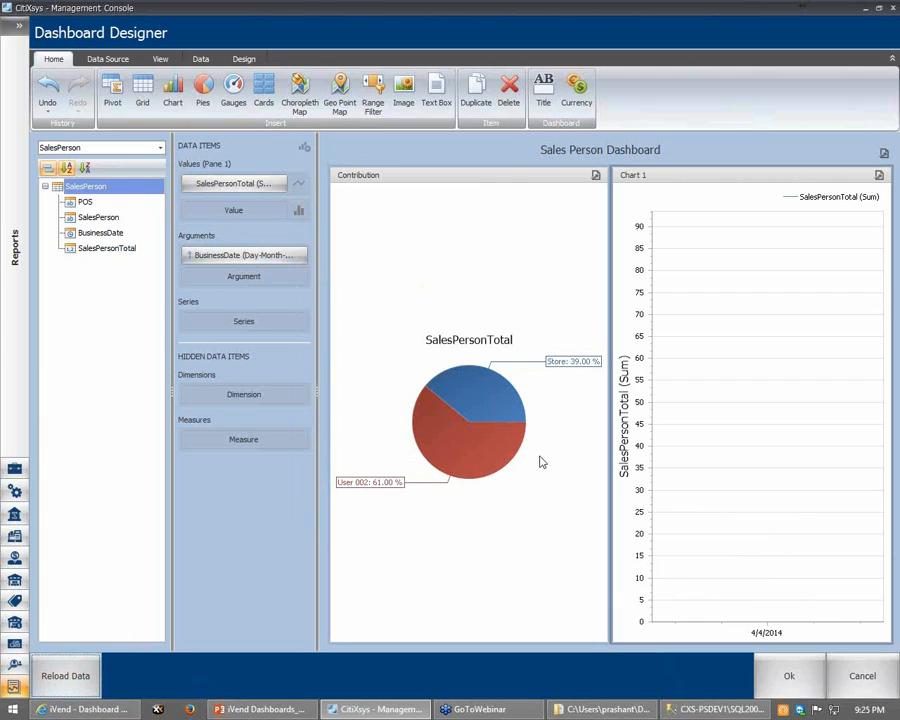
Insert a grid item with SalesPerson as its column.
mouse_move(521, 450)
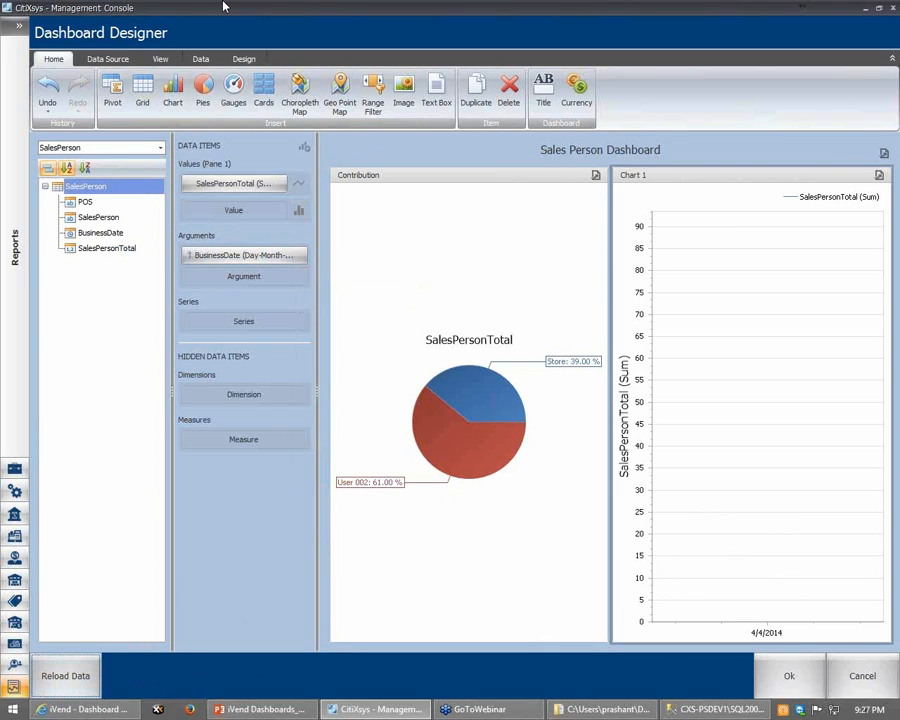
left_click(143, 98)
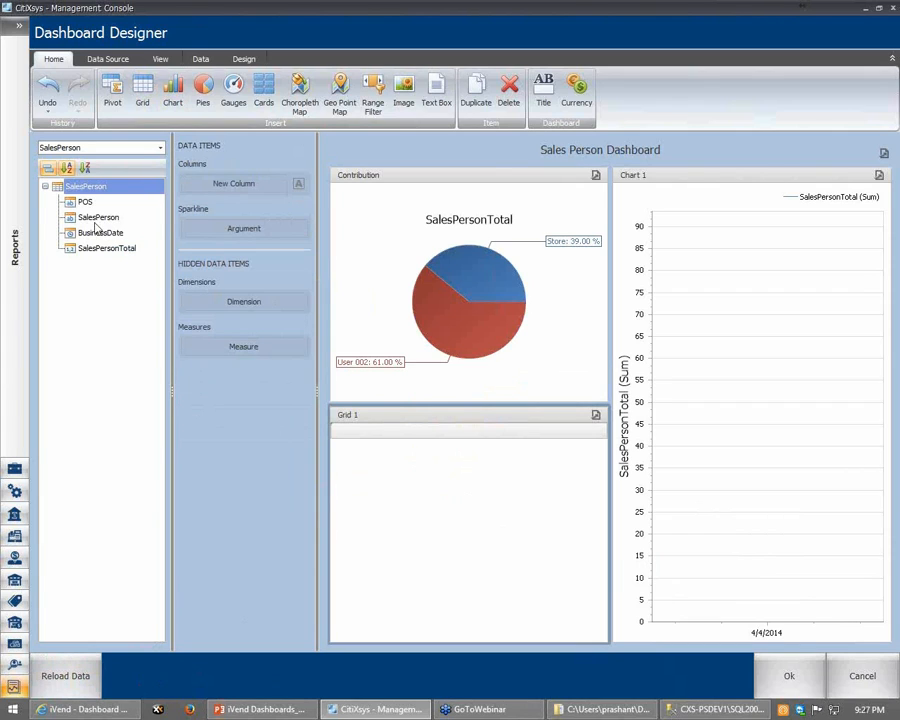
left_click_drag(98, 217, 268, 259)
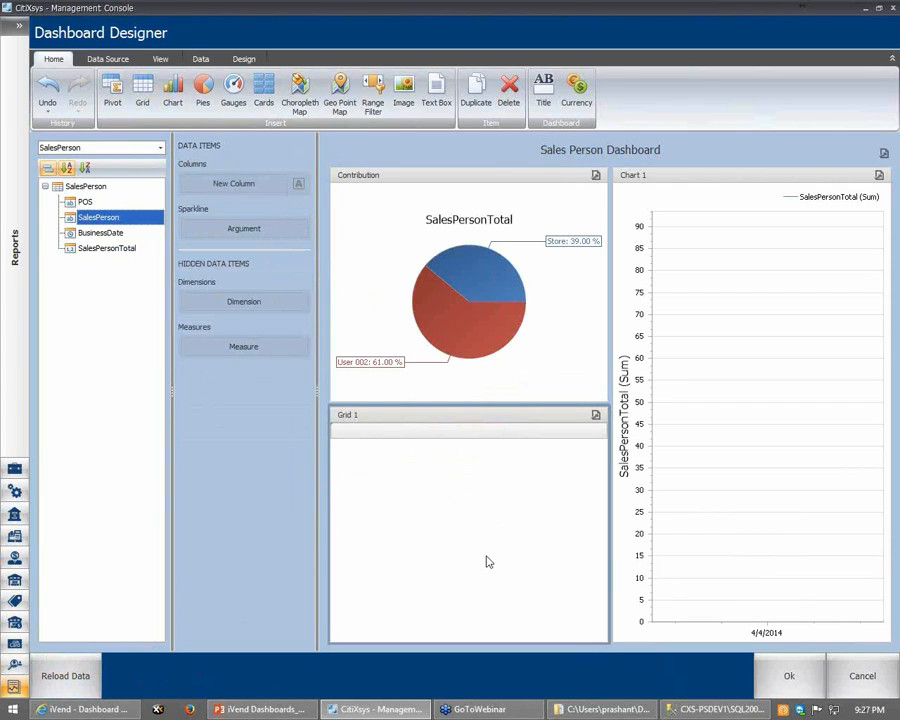
left_click_drag(118, 220, 245, 235)
left_click_drag(116, 223, 245, 185)
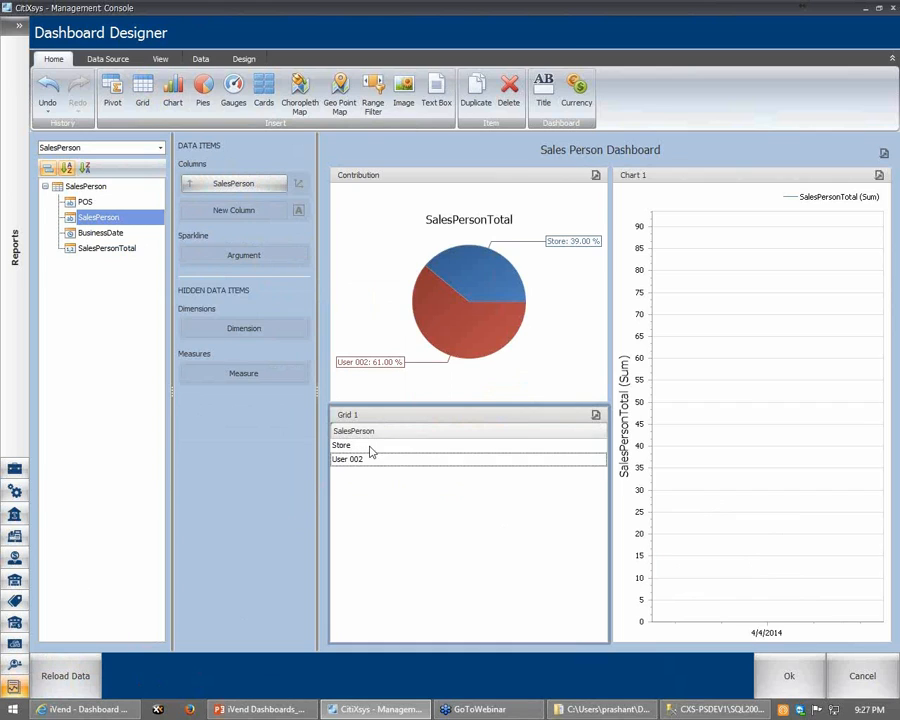
Rename the grid item to "SalesPerson" and hide its caption.
right_click(397, 420)
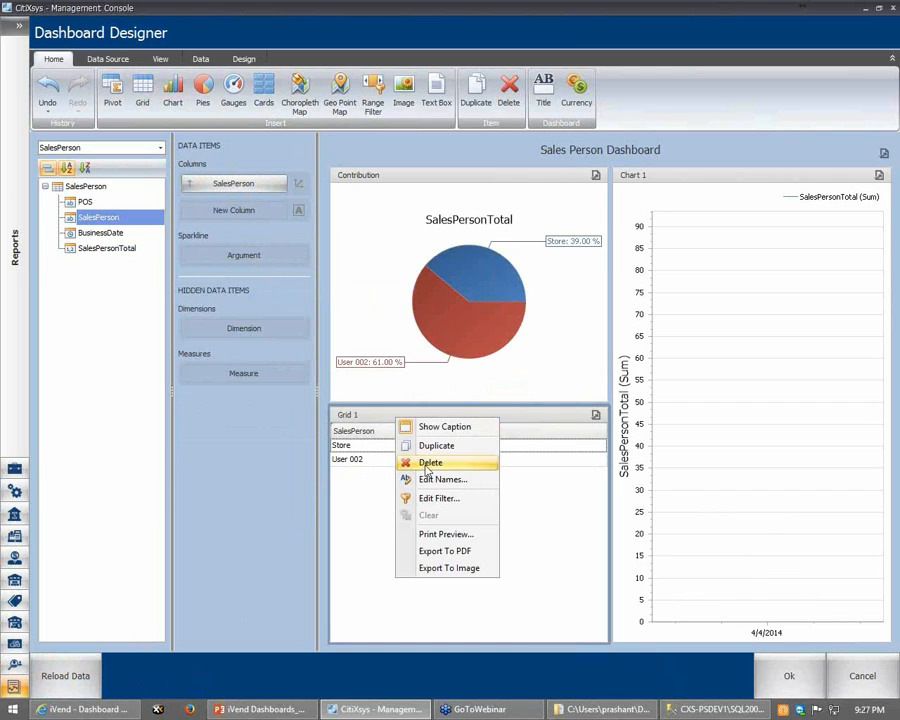
left_click(440, 479)
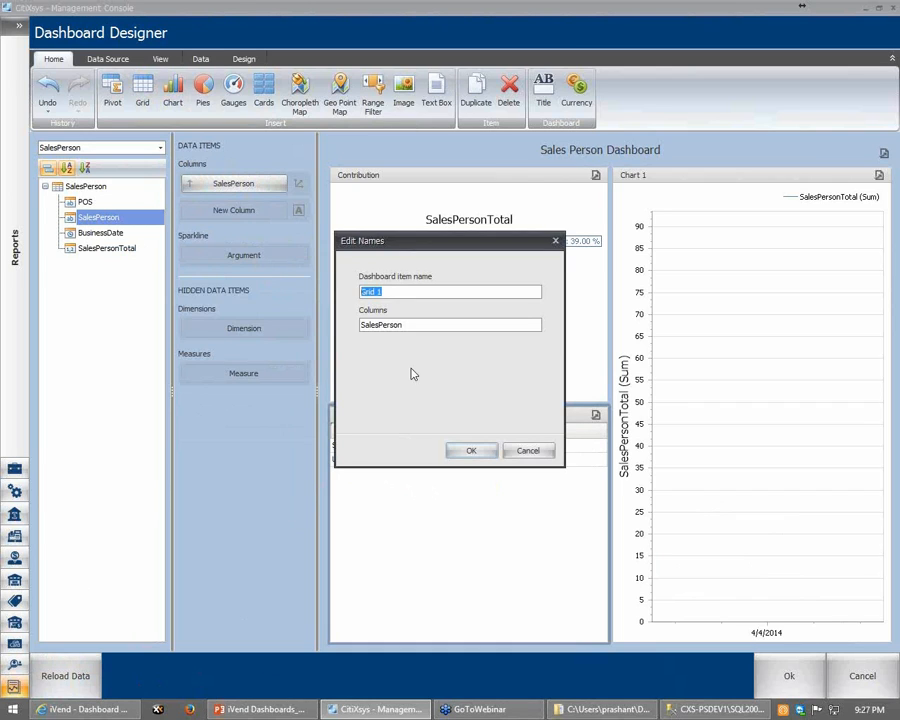
key("Tab")
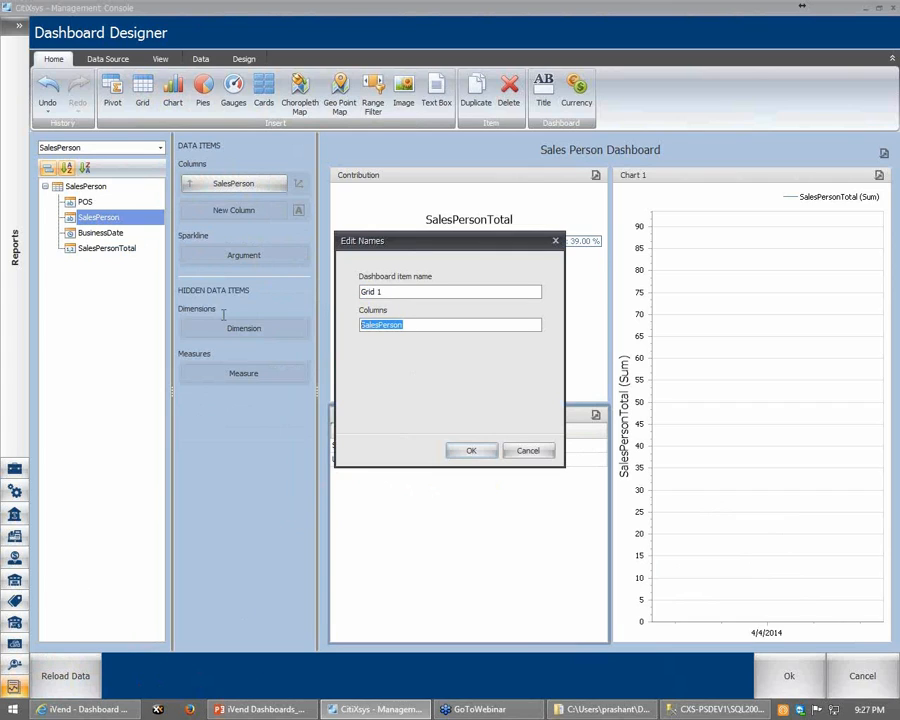
key("ctrl+c")
key("shift+Tab")
key("ctrl+v")
left_click(470, 450)
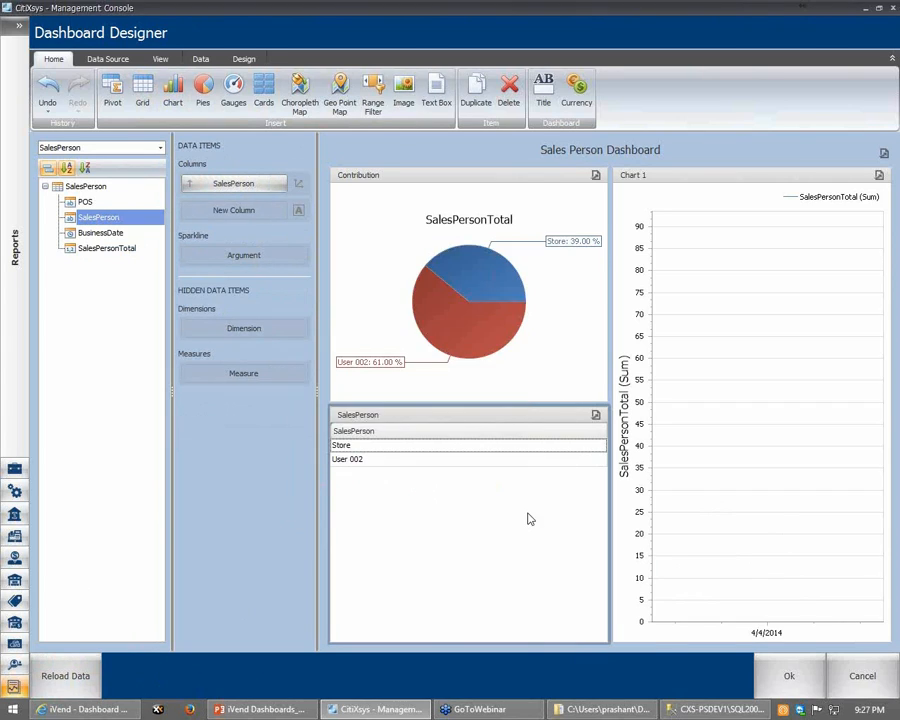
right_click(437, 420)
left_click(473, 427)
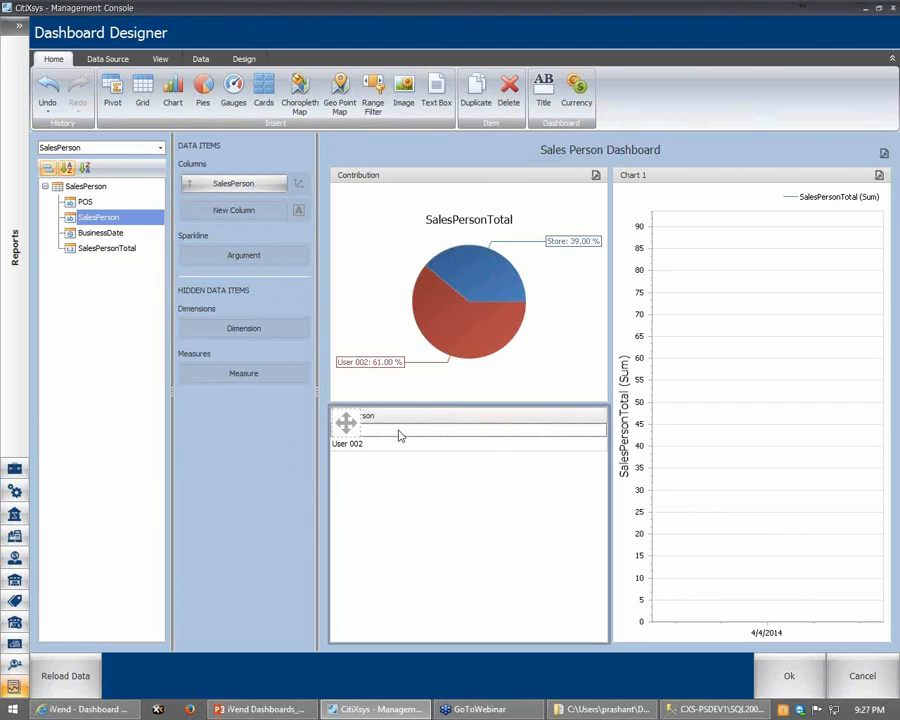
Enable Multiple Master Filter on the SalesPerson grid.
left_click(778, 466)
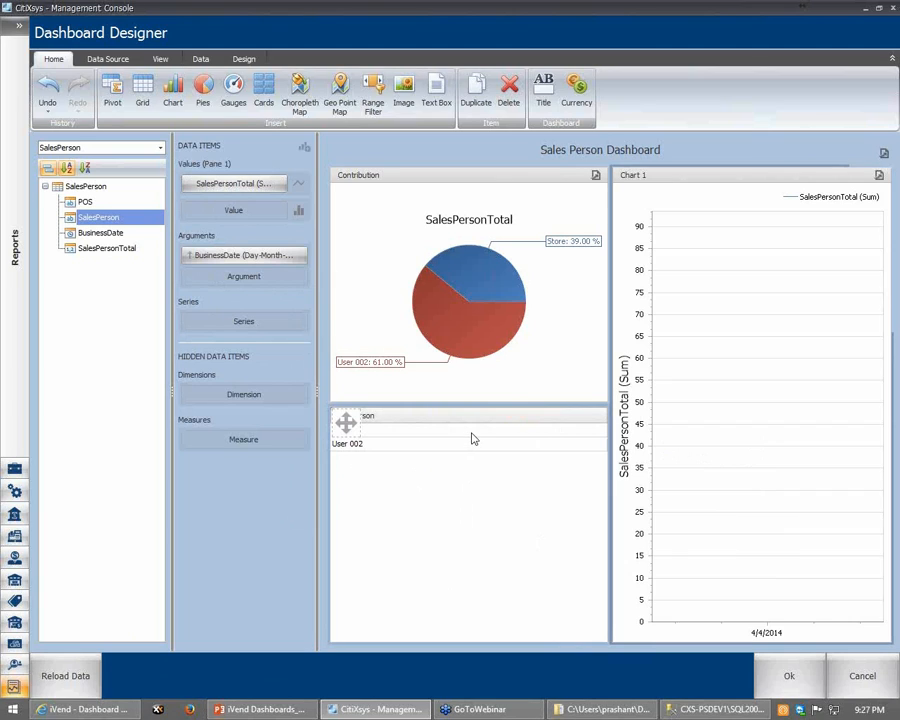
left_click(474, 438)
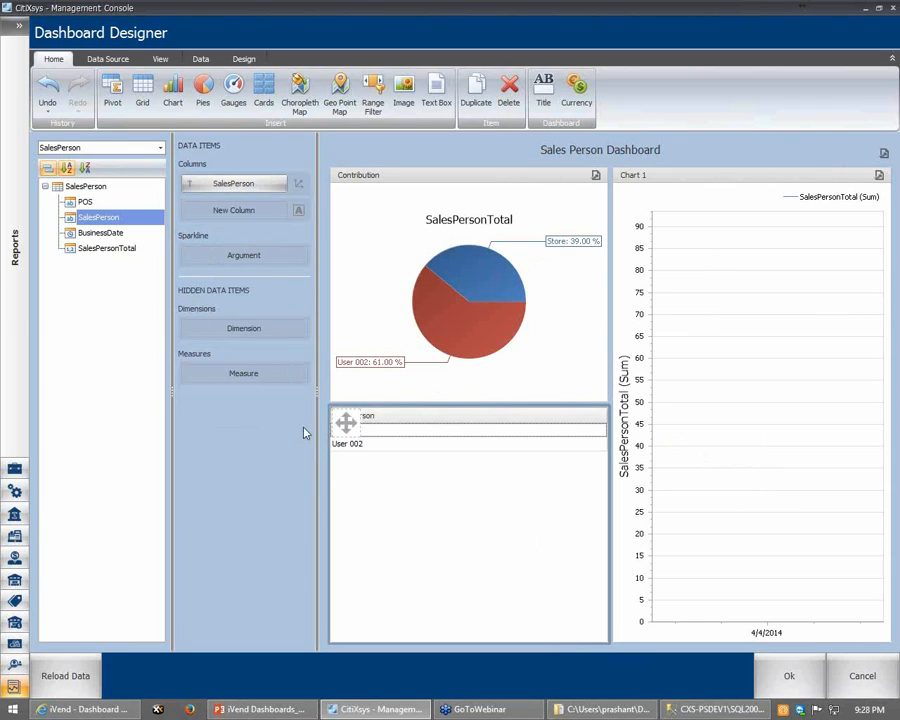
left_click(428, 183)
left_click(108, 59)
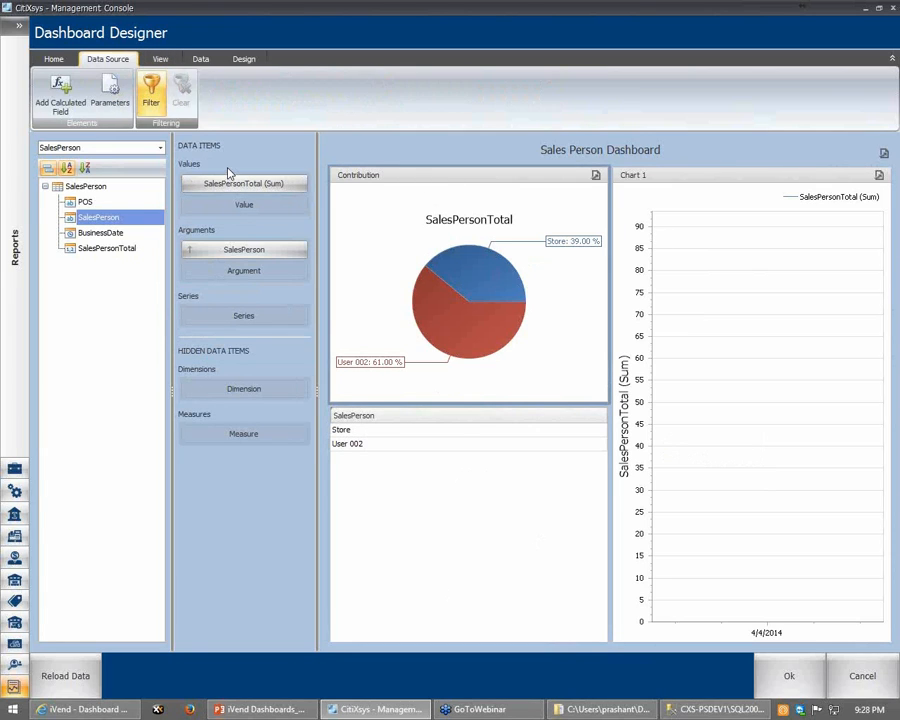
left_click(160, 59)
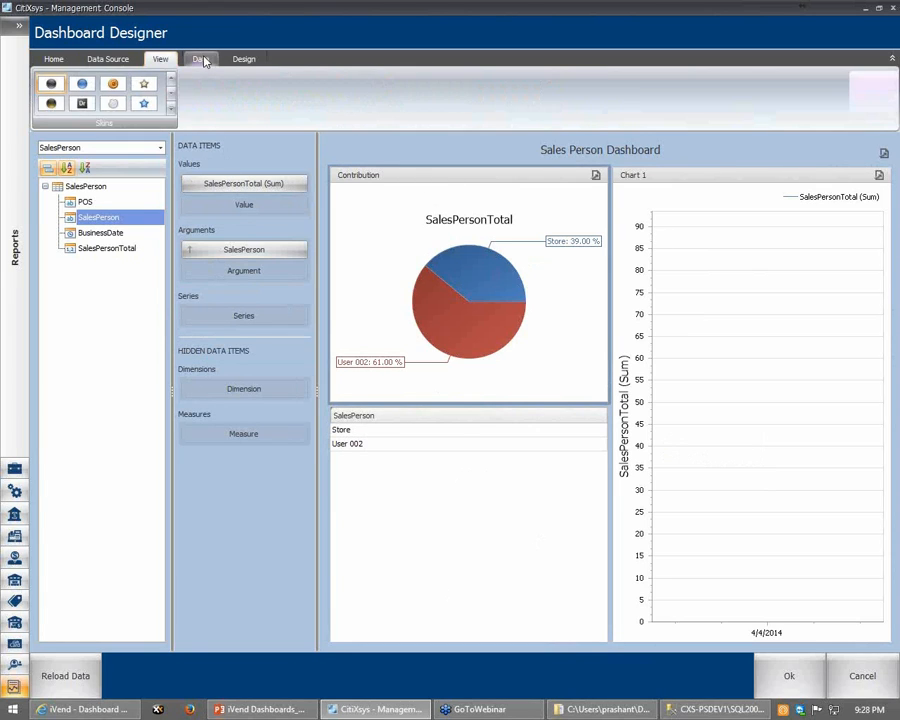
left_click(202, 59)
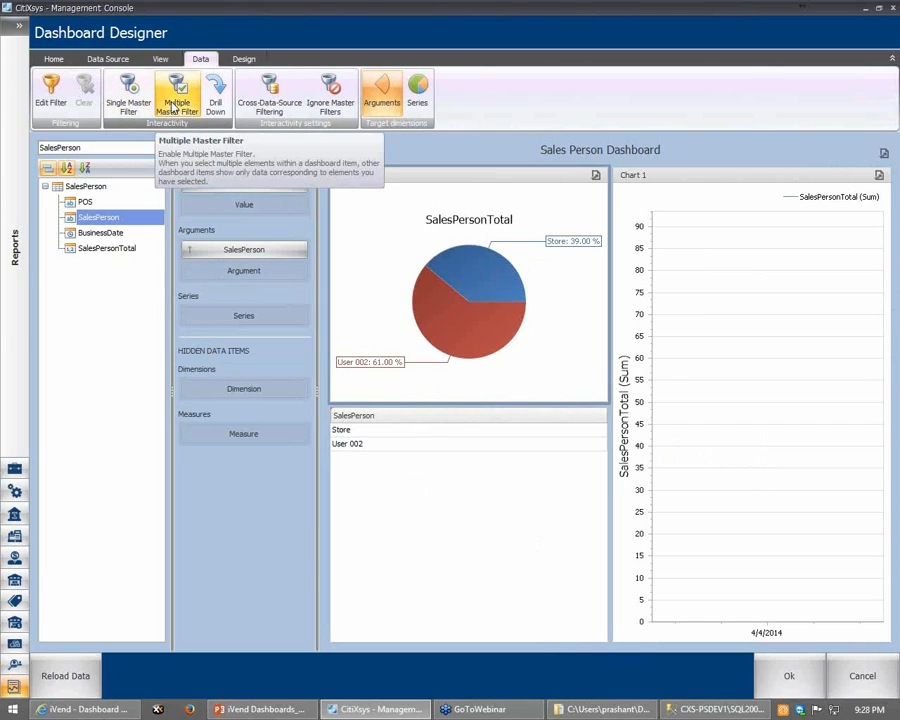
left_click(398, 426)
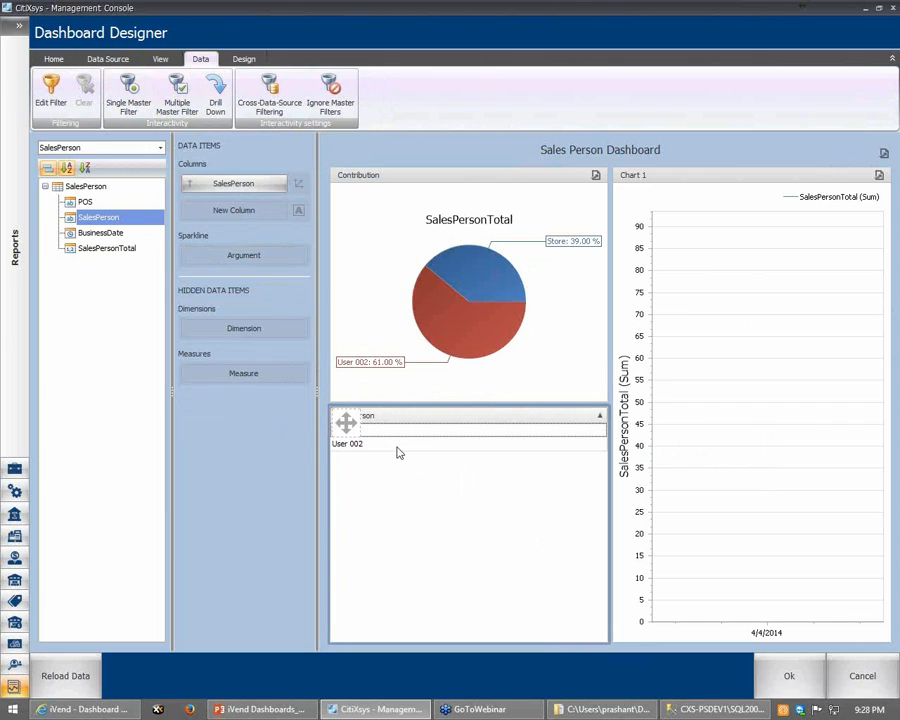
left_click(134, 94)
left_click(179, 93)
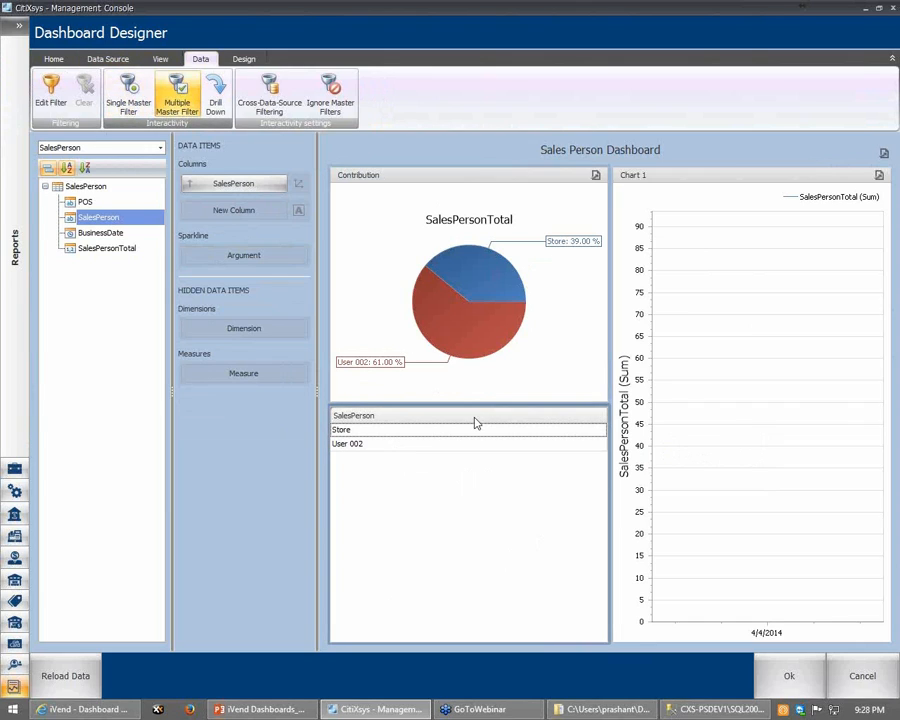
Test the master filter by selecting Store, User 002 and both together in the SalesPerson grid, ending with User 002 alone.
left_click(404, 430)
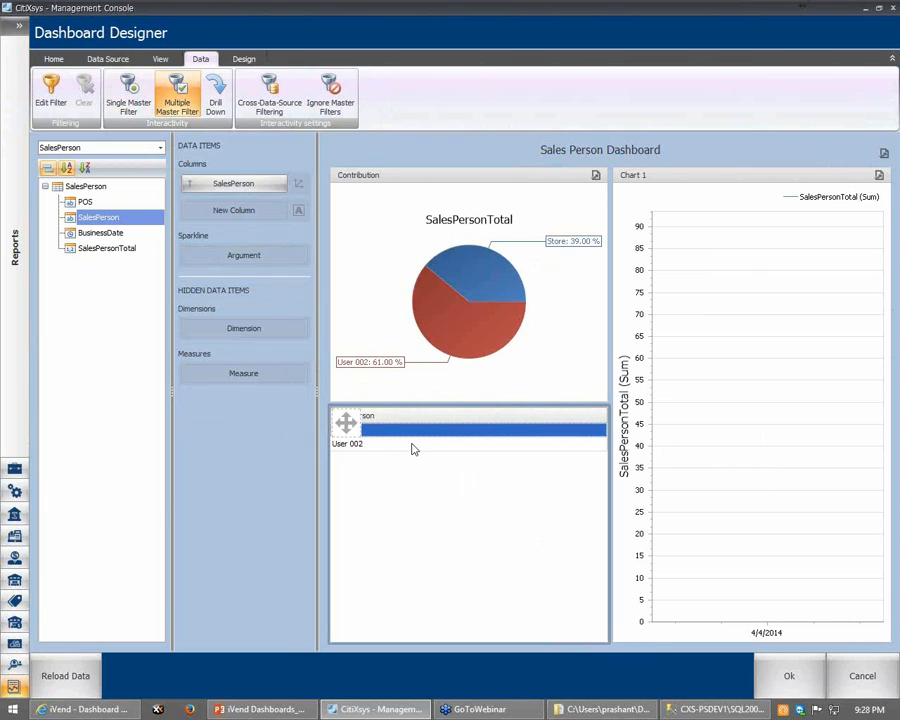
left_click(412, 443)
left_click(420, 434)
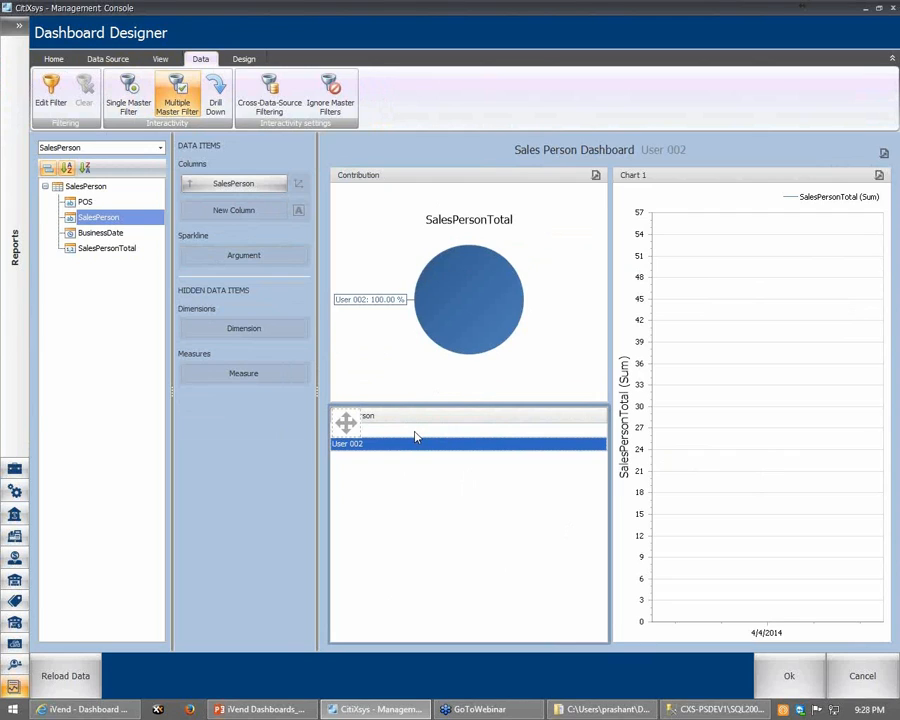
left_click(416, 432, "ctrl")
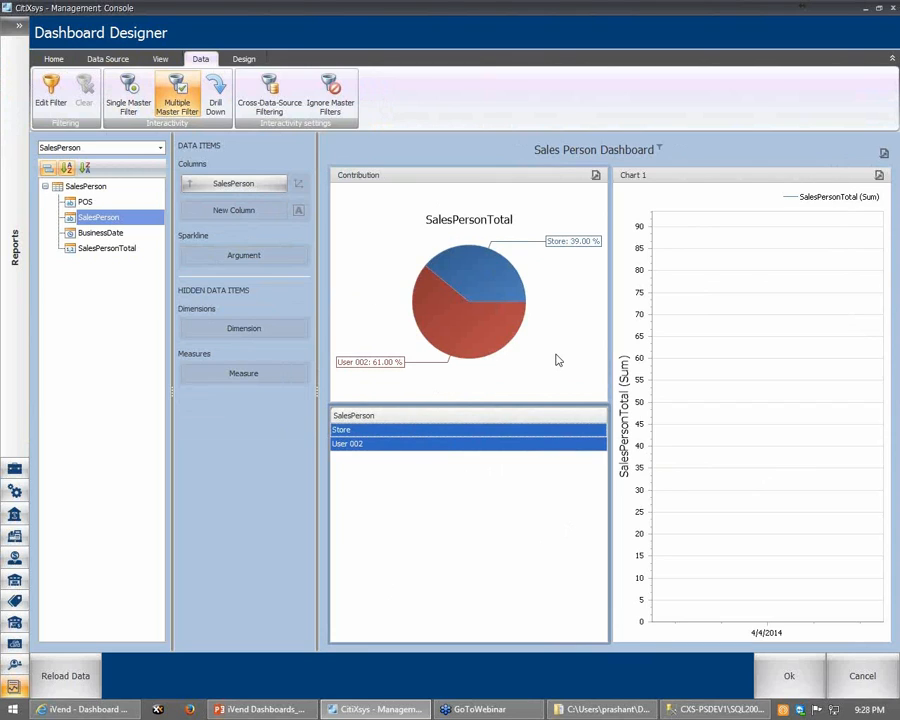
mouse_move(779, 346)
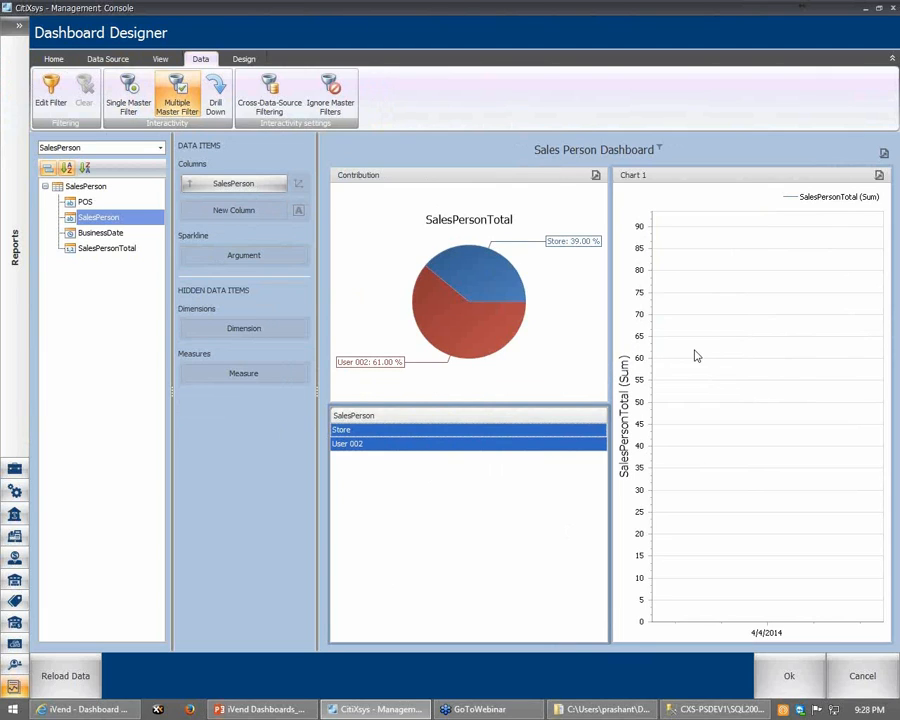
mouse_move(404, 436)
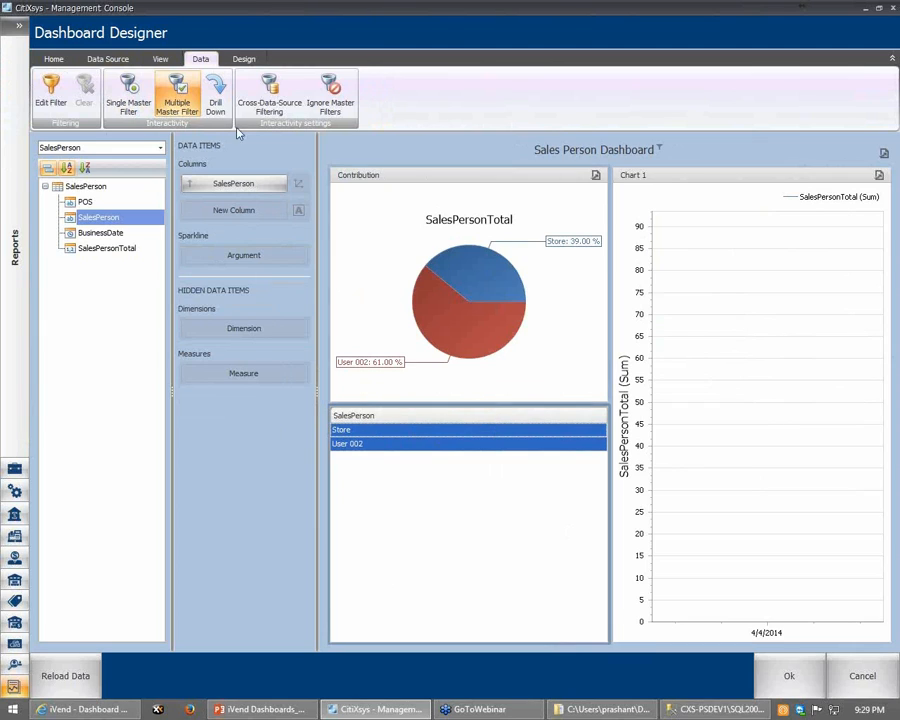
left_click(170, 92)
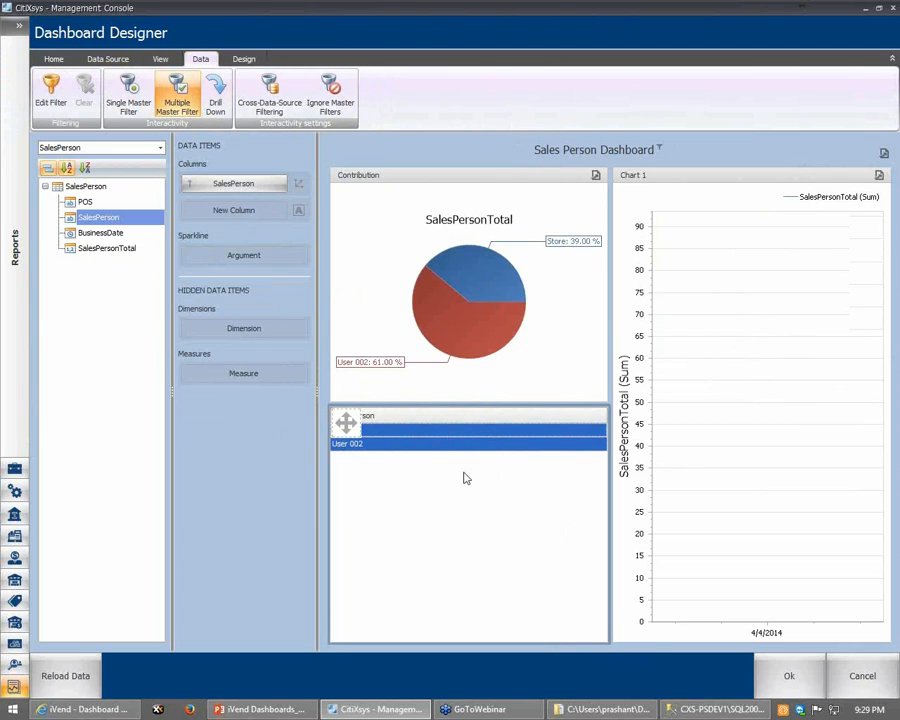
left_click(452, 443)
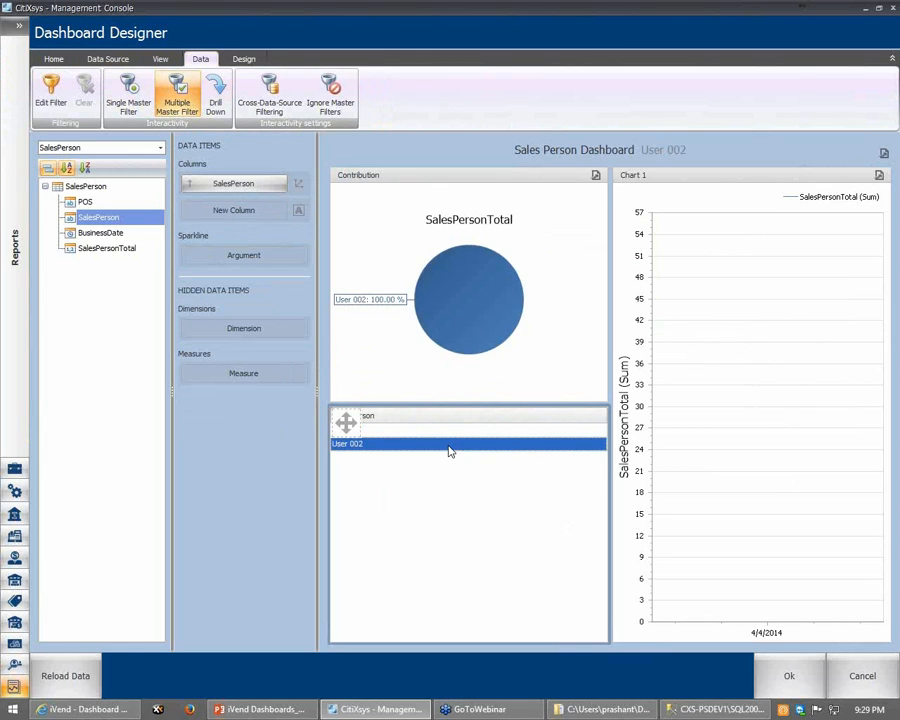
Include Store in the SalesPerson grid selection and insert a cards item with SalesPersonTotal as its actual value.
left_click(53, 59)
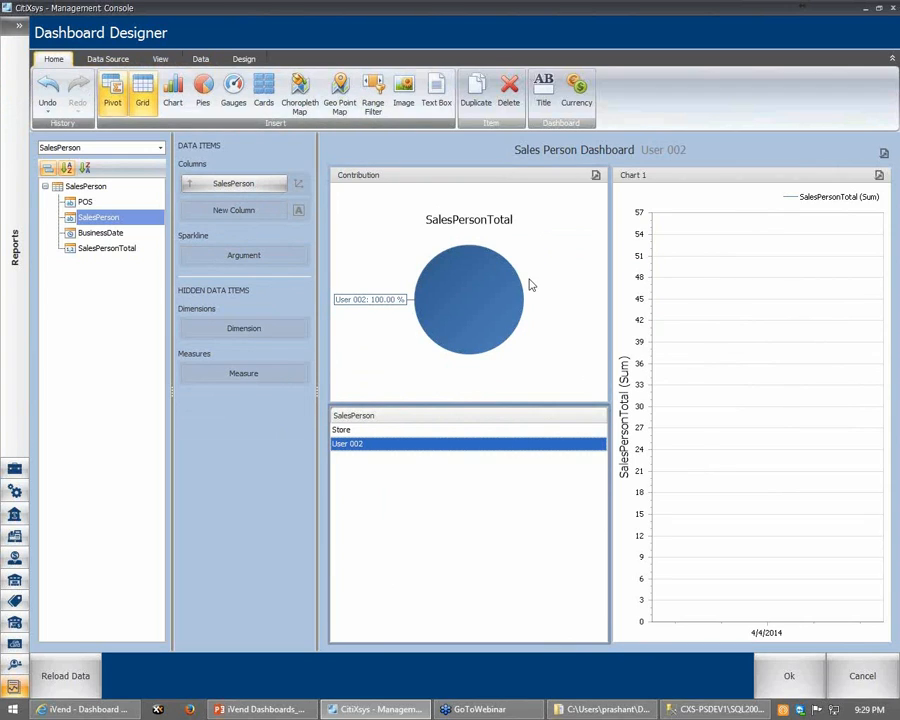
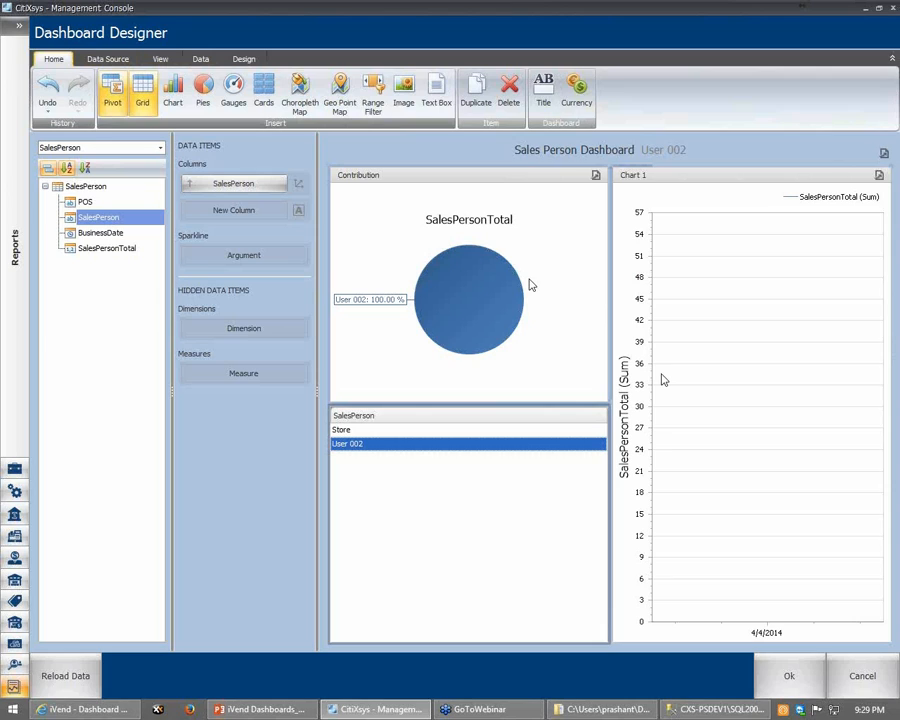
left_click(432, 429)
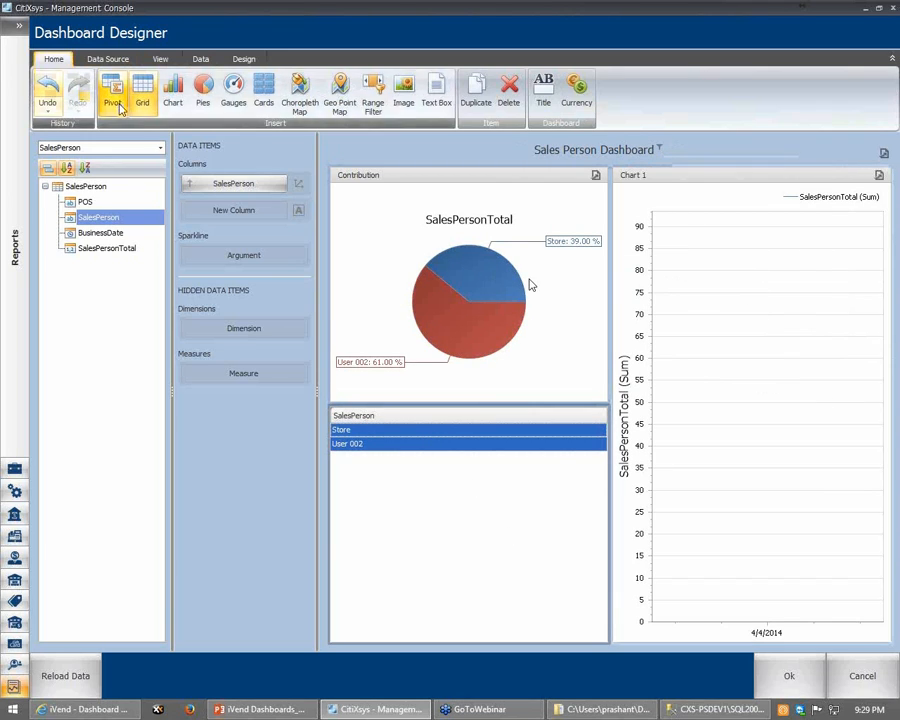
left_click(264, 95)
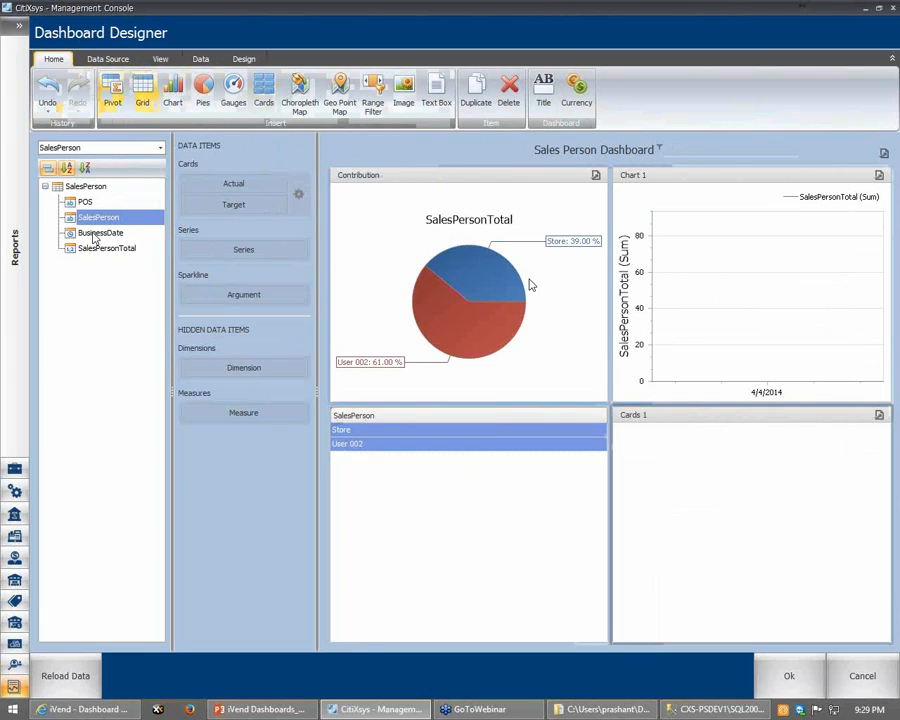
left_click_drag(105, 248, 230, 183)
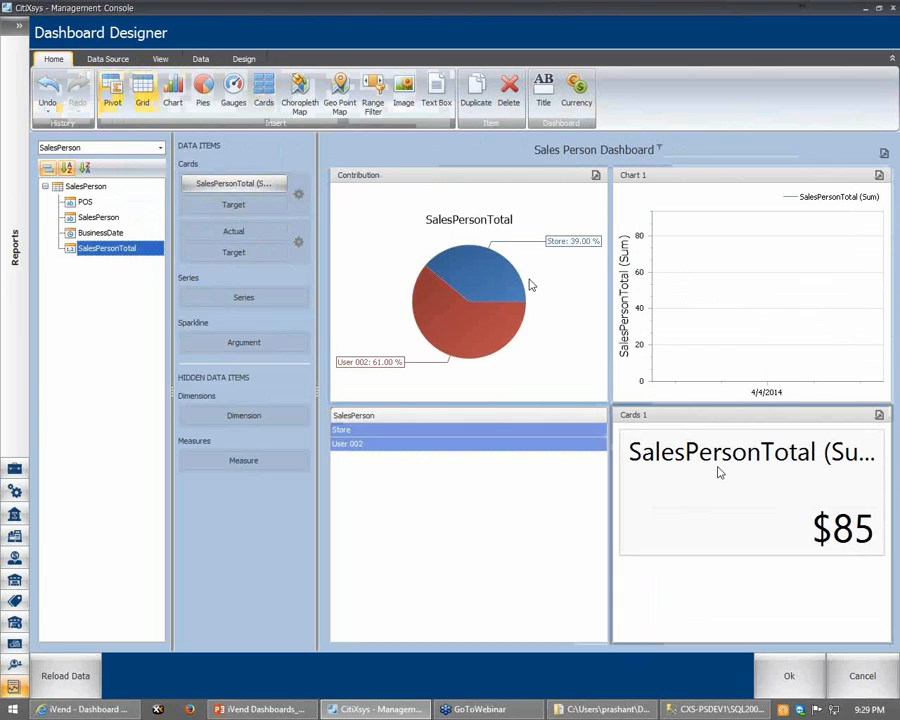
Rename the cards item's value to "SalesPersonTotal", dropping the "(Sum)" suffix.
right_click(718, 472)
left_click(744, 522)
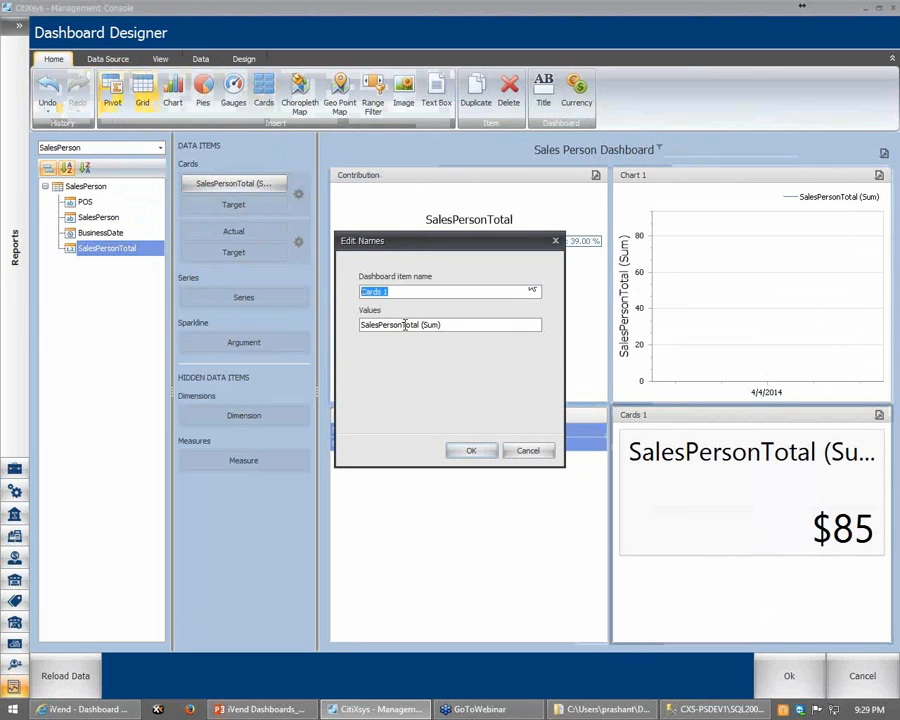
left_click_drag(420, 324, 441, 324)
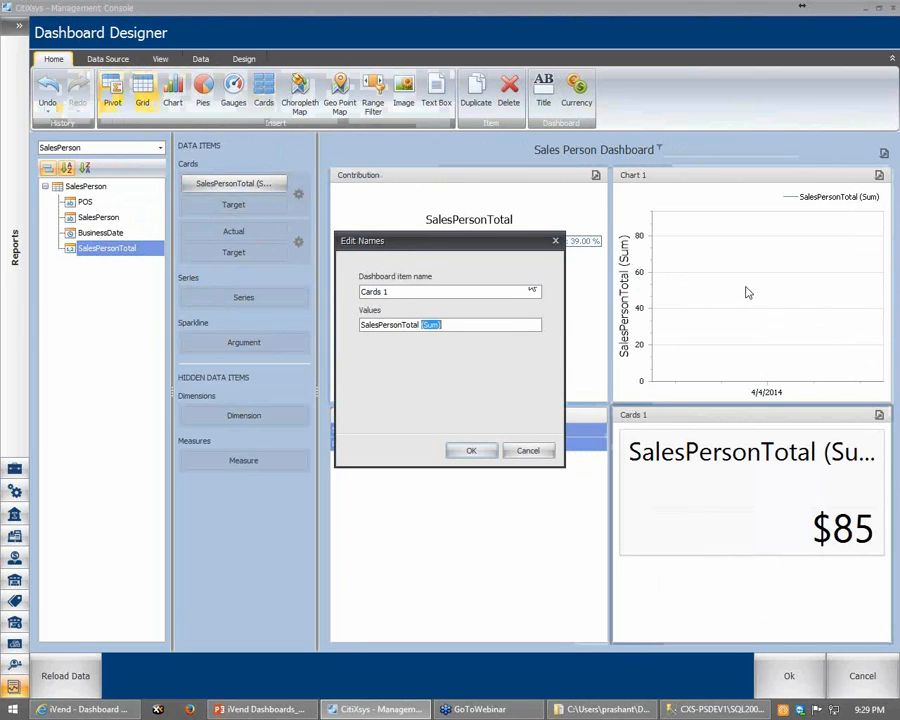
key("BackSpace")
left_click(476, 451)
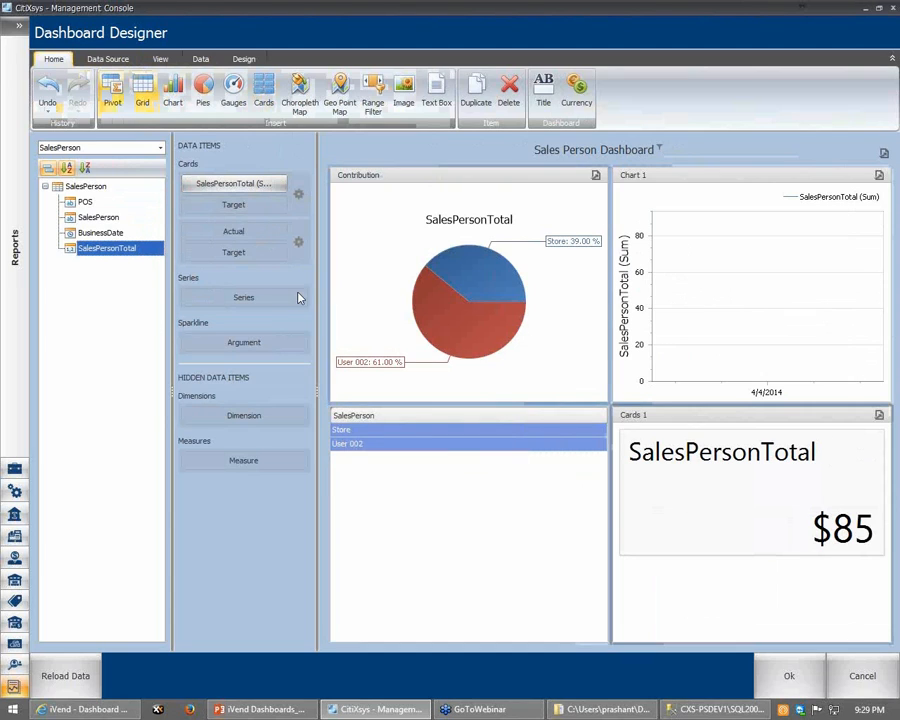
Test the master filter on the new card by selecting Store alone and User 002 alone in the SalesPerson grid.
left_click(450, 323)
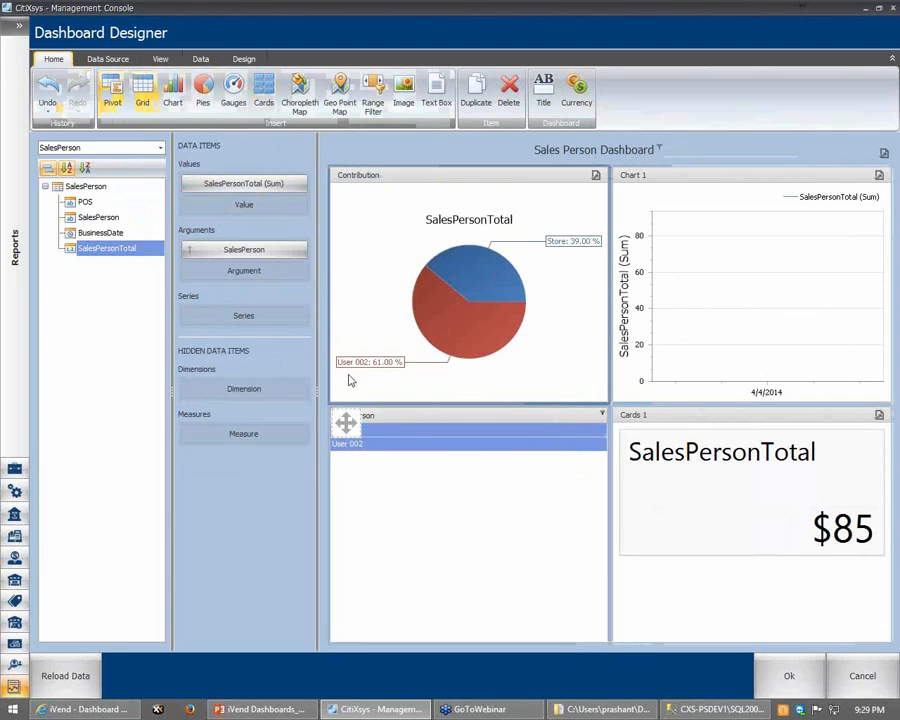
left_click(386, 444)
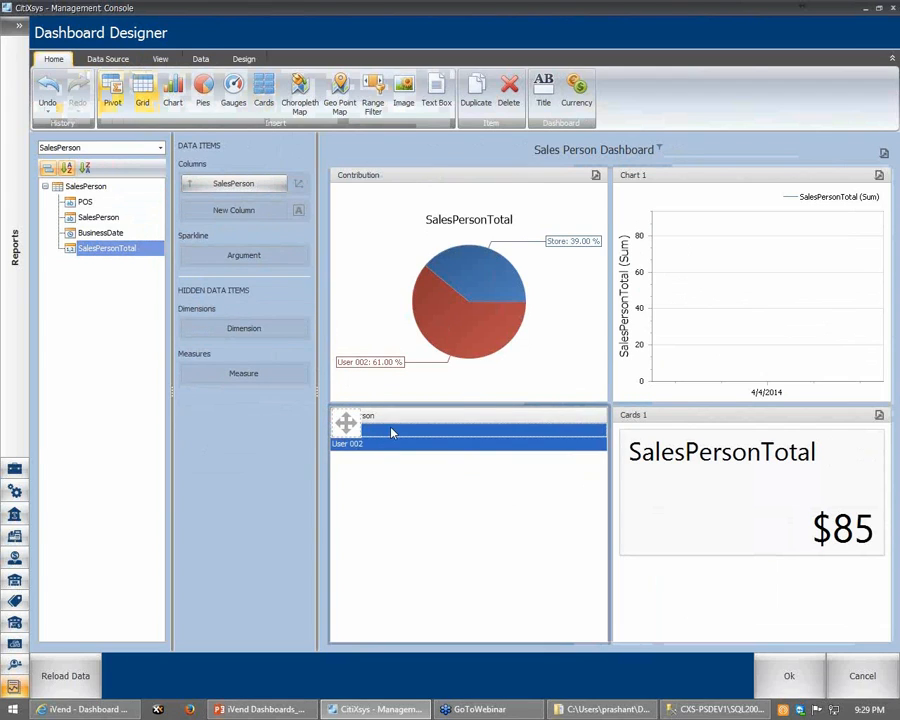
left_click(392, 428)
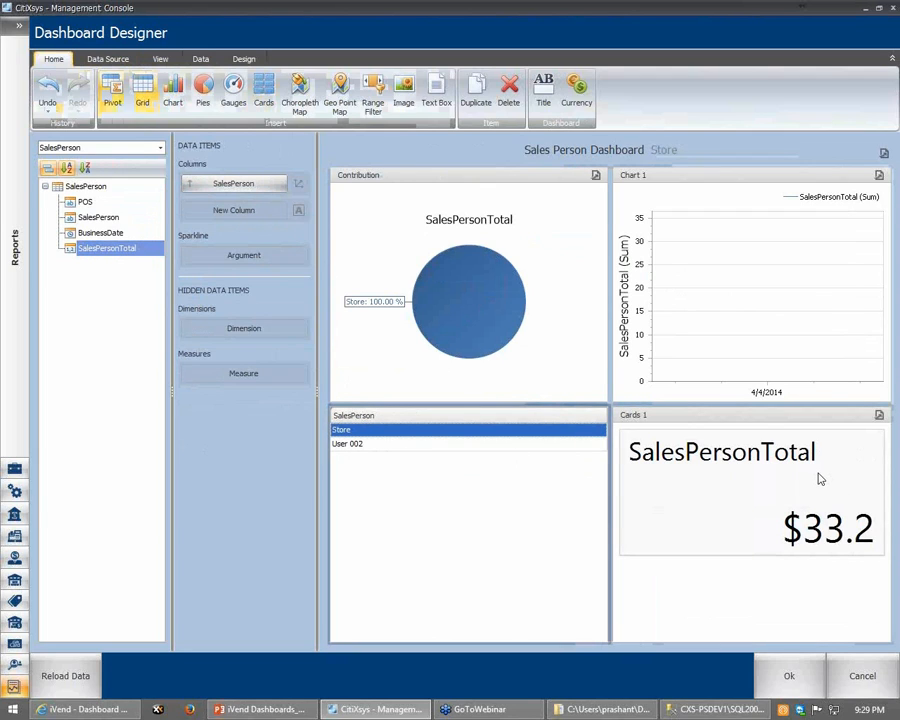
left_click(482, 444)
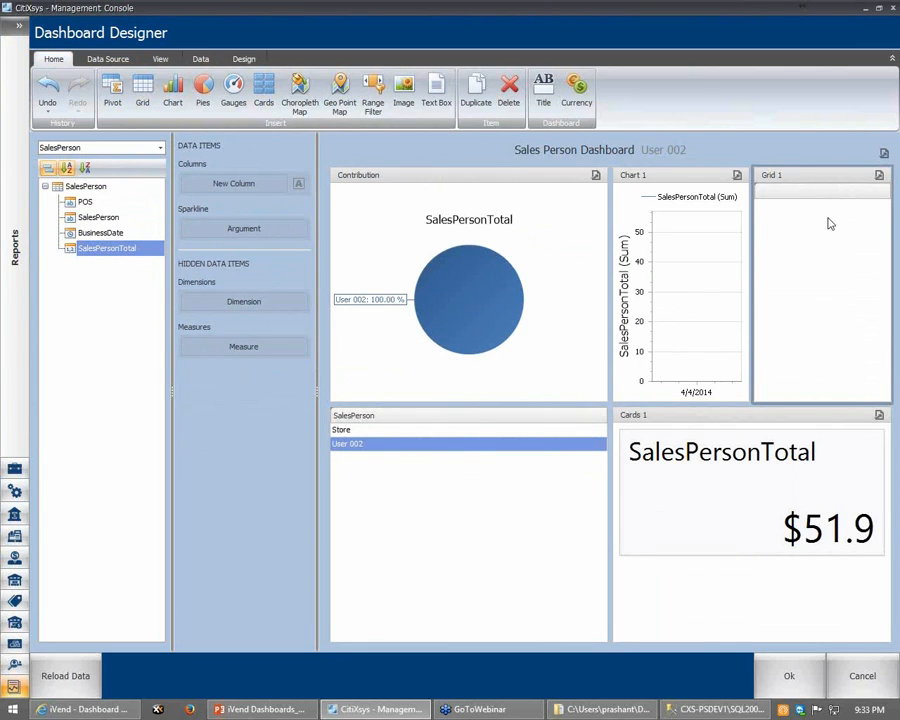
Insert another grid and place it as a full-width row between the charts and the SalesPerson and cards items.
left_click_drag(800, 175, 480, 644)
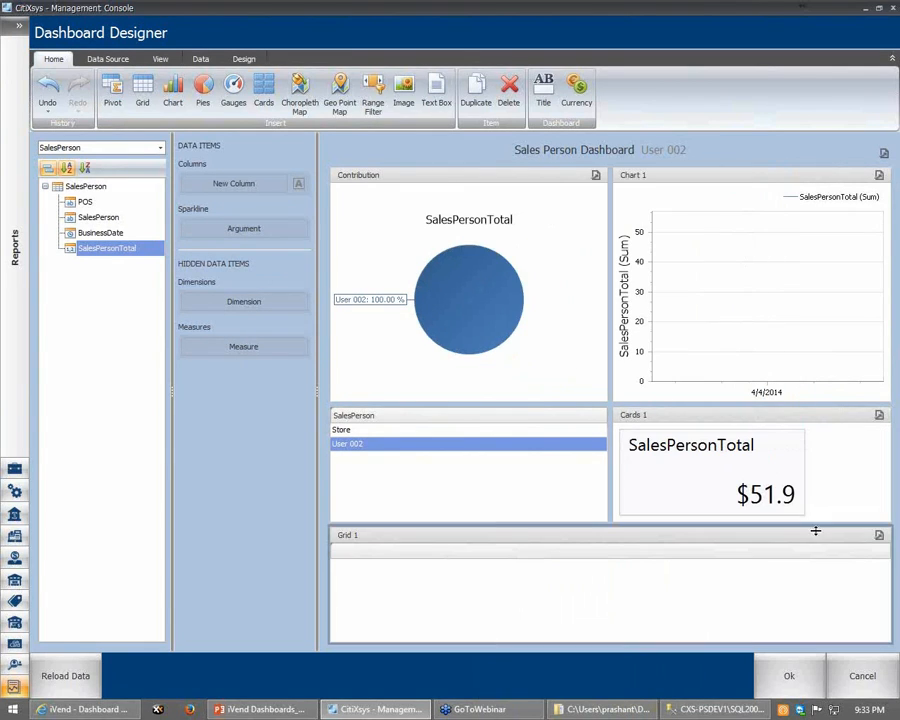
left_click_drag(765, 539, 880, 400)
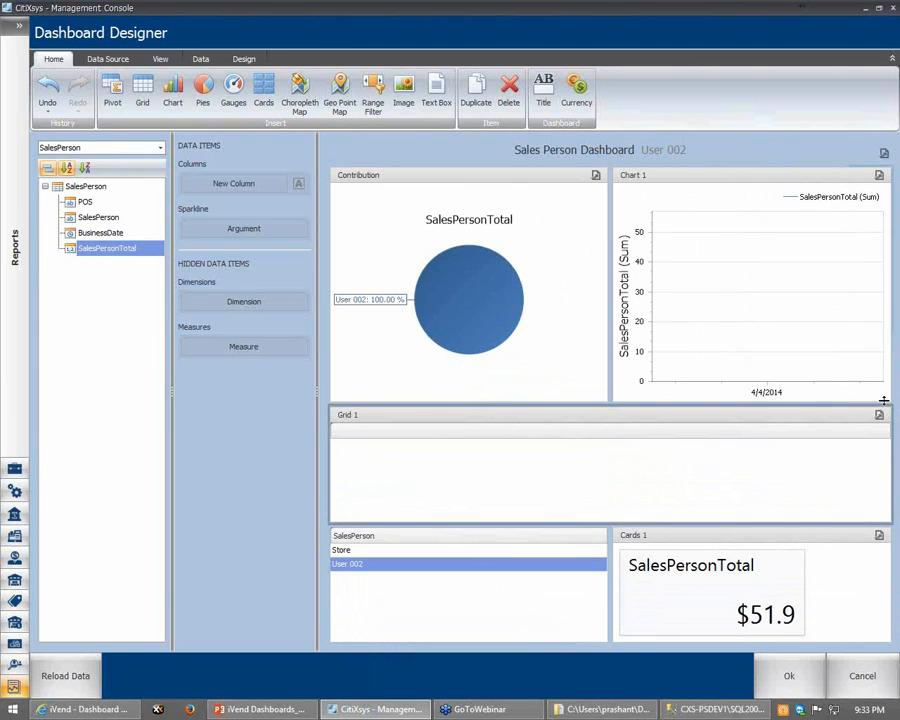
left_click_drag(802, 418, 731, 396)
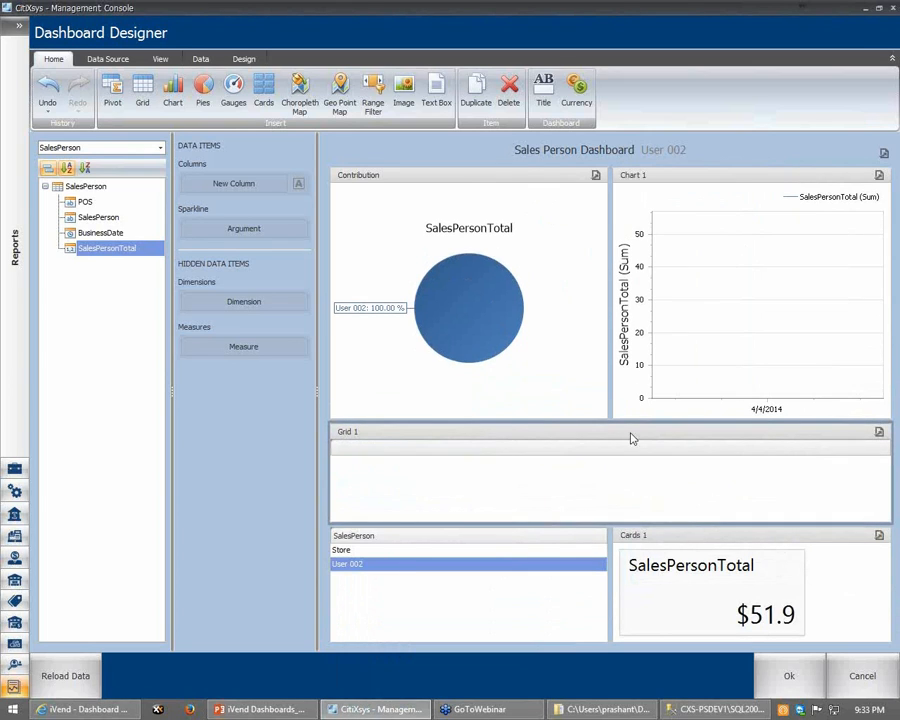
left_click_drag(492, 431, 398, 431)
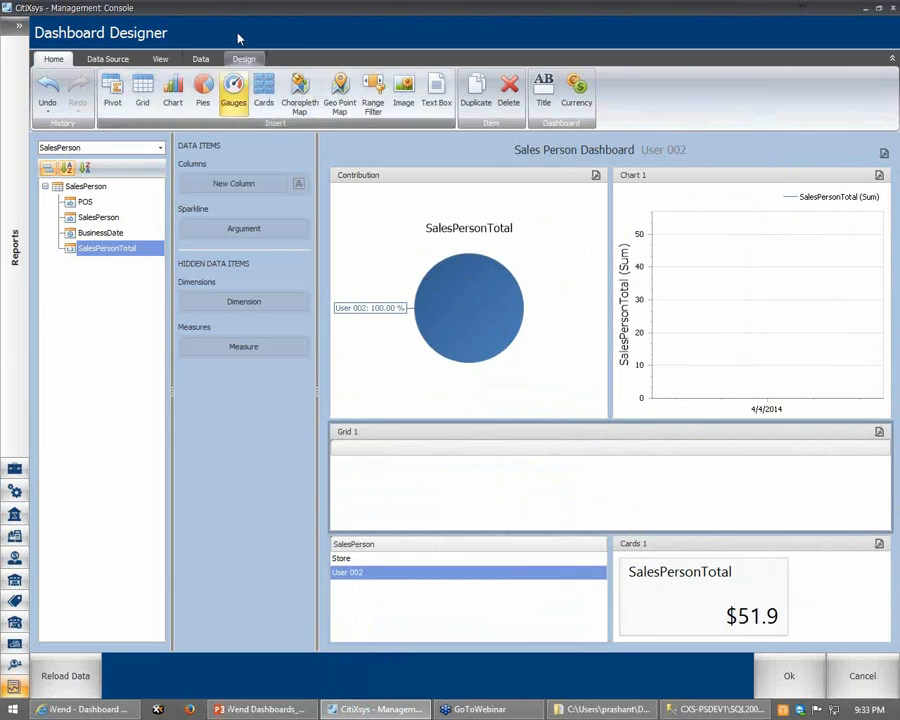
Add BusinessDate as the column of Grid 1 and group it by Month-Year.
left_click(96, 235)
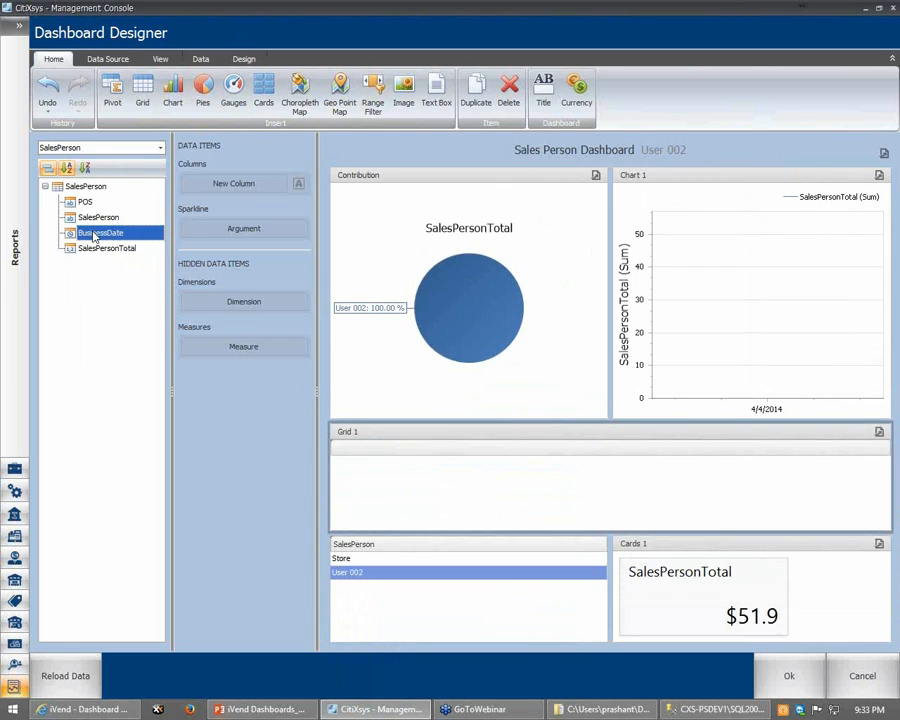
left_click_drag(95, 236, 233, 183)
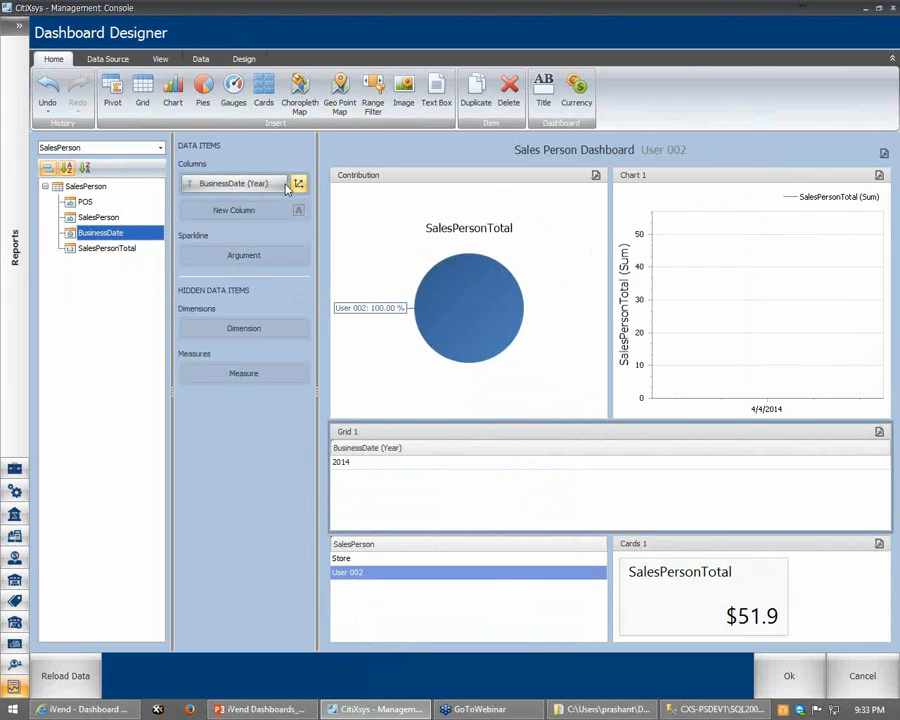
left_click(281, 184)
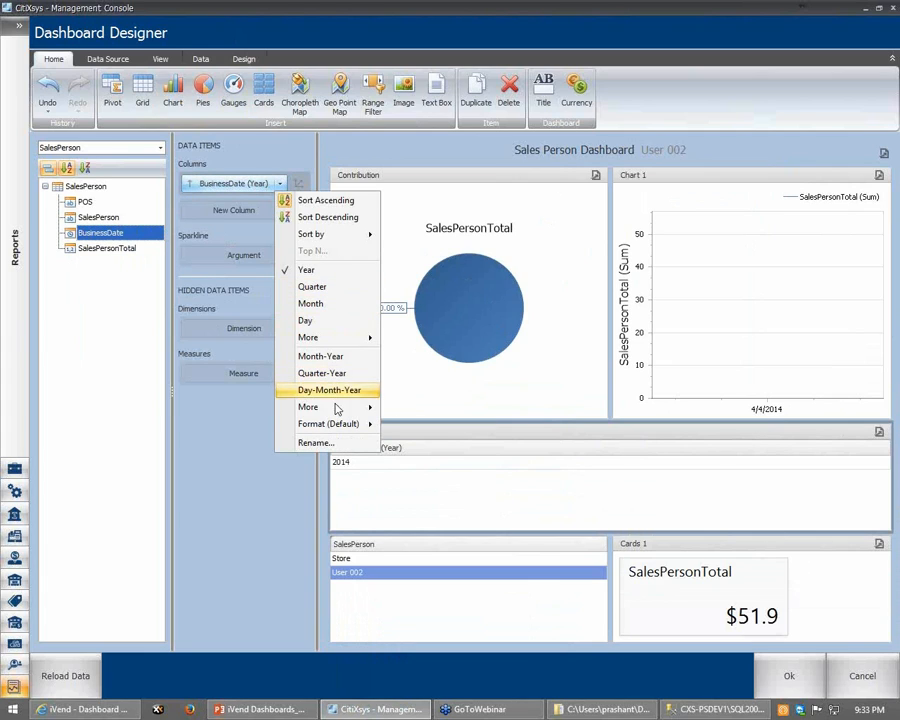
left_click(320, 356)
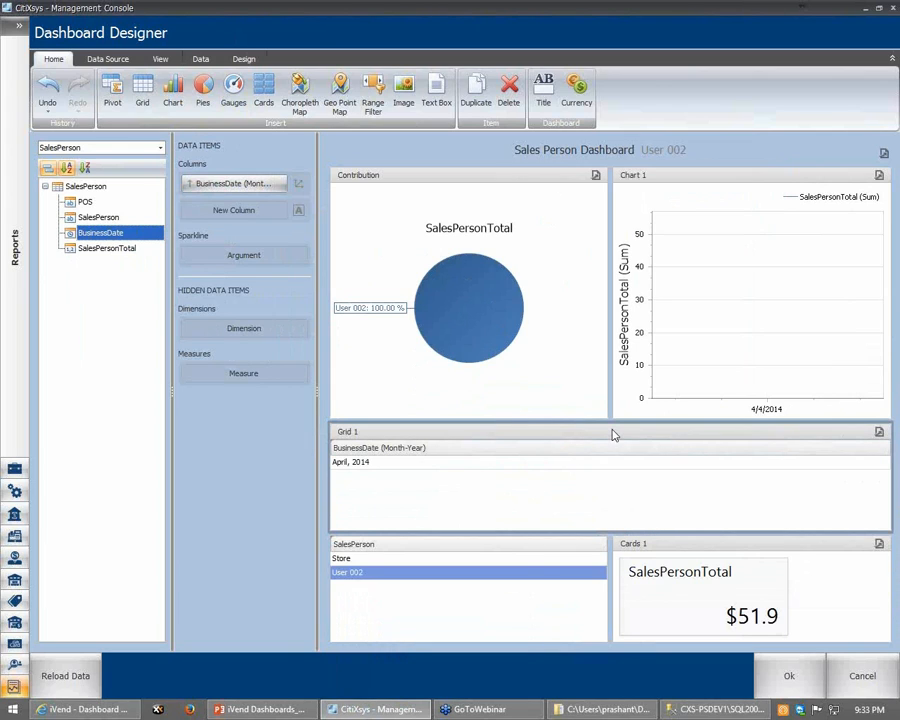
Resize the rows and rearrange the layout so Grid 1 sits below the SalesPerson grid, with the cards item spanning both beside them.
left_click_drag(585, 443, 486, 374)
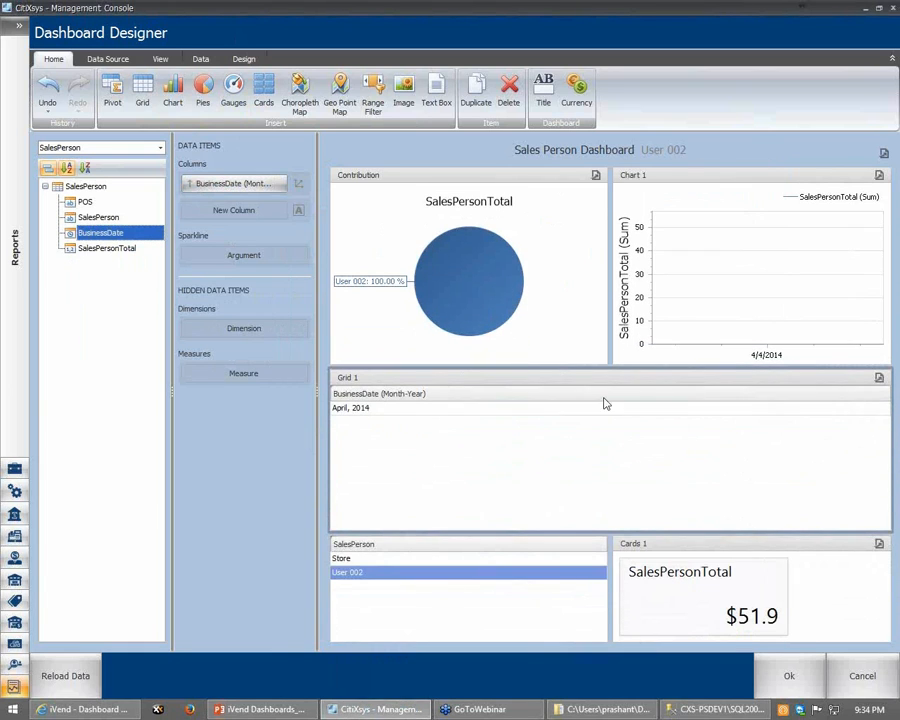
left_click_drag(566, 388, 593, 376)
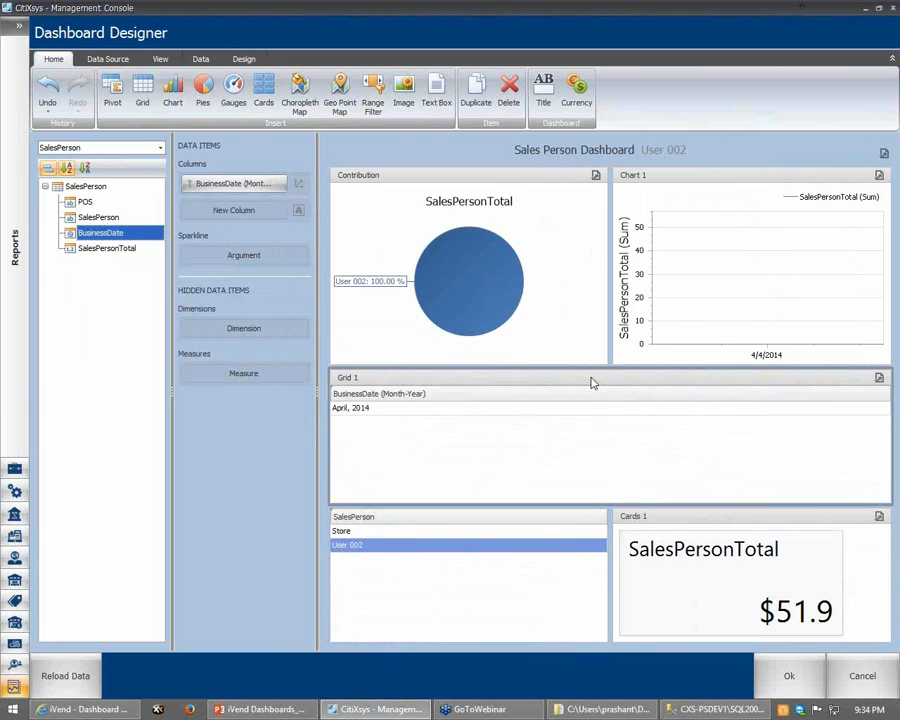
left_click_drag(455, 378, 368, 643)
left_click_drag(440, 647, 500, 512)
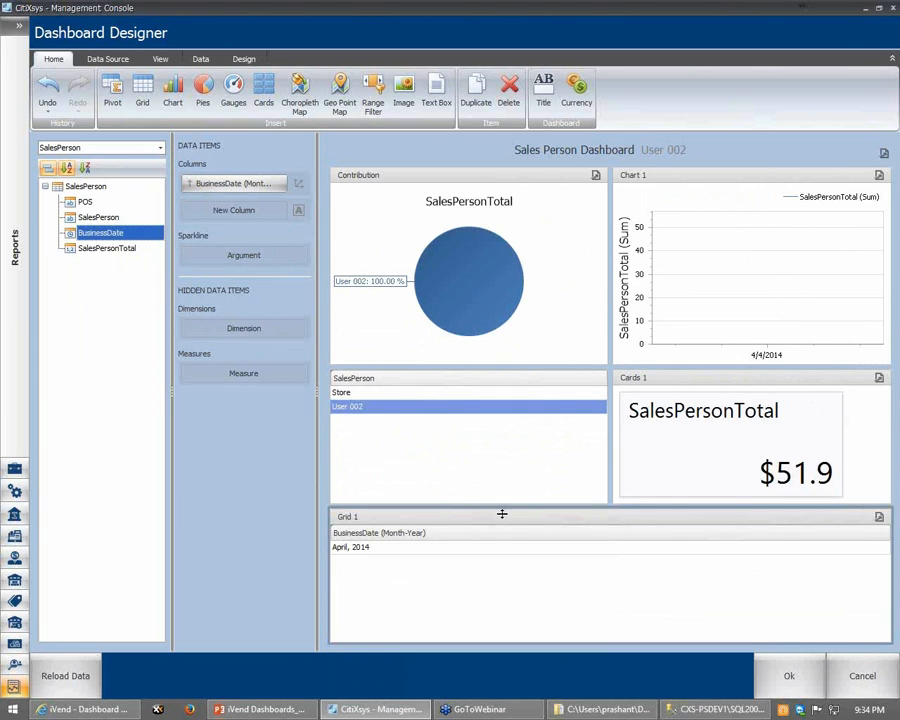
left_click_drag(446, 528, 320, 660)
left_click_drag(702, 381, 890, 490)
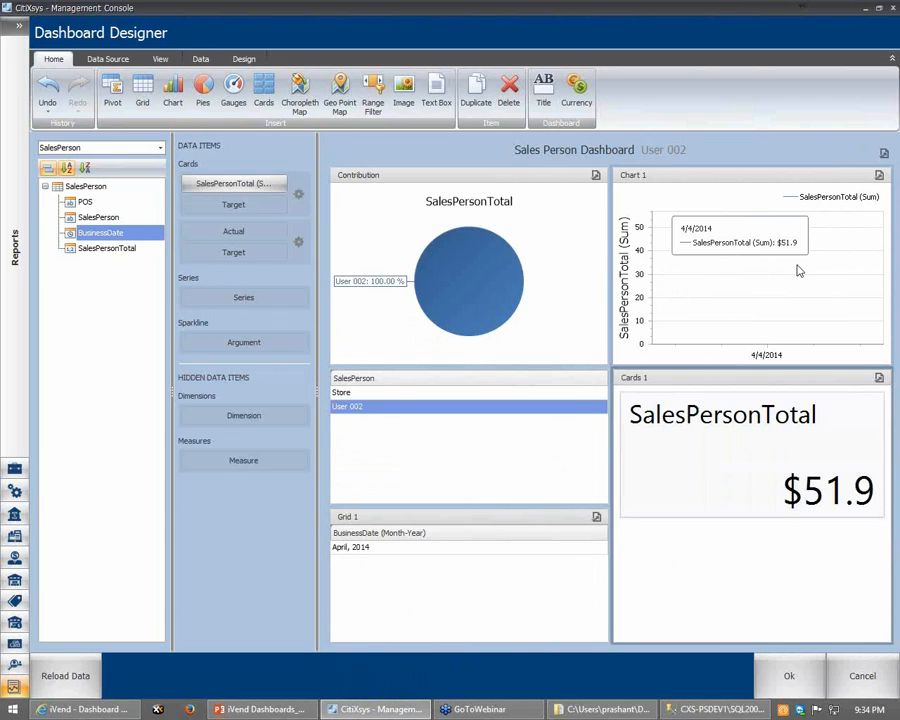
Review the series types available for Chart 1's SalesPersonTotal value, leaving the options without changes.
mouse_move(394, 396)
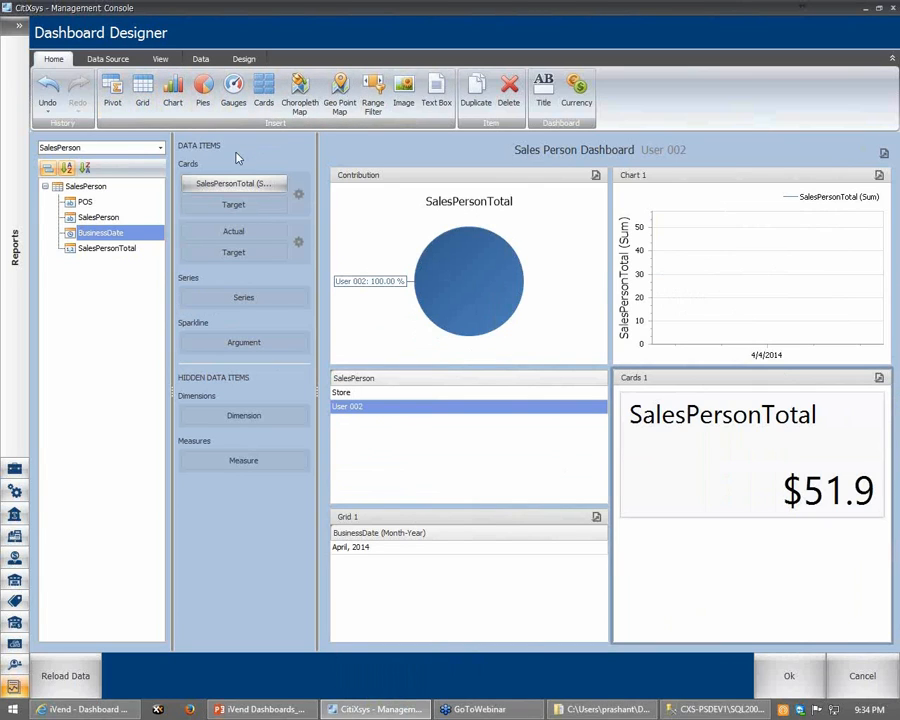
left_click(665, 208)
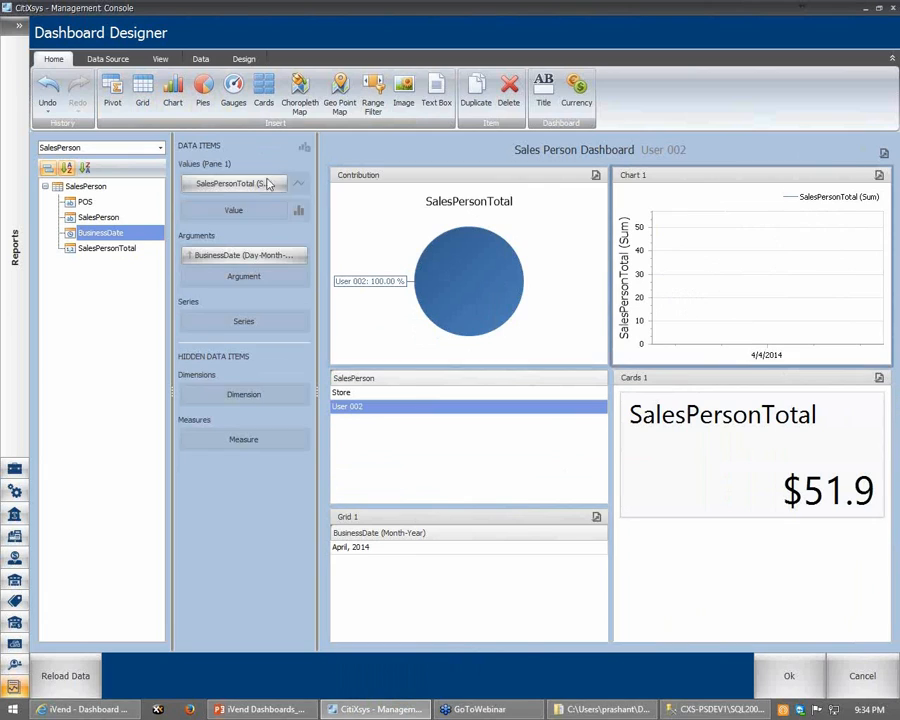
left_click(298, 186)
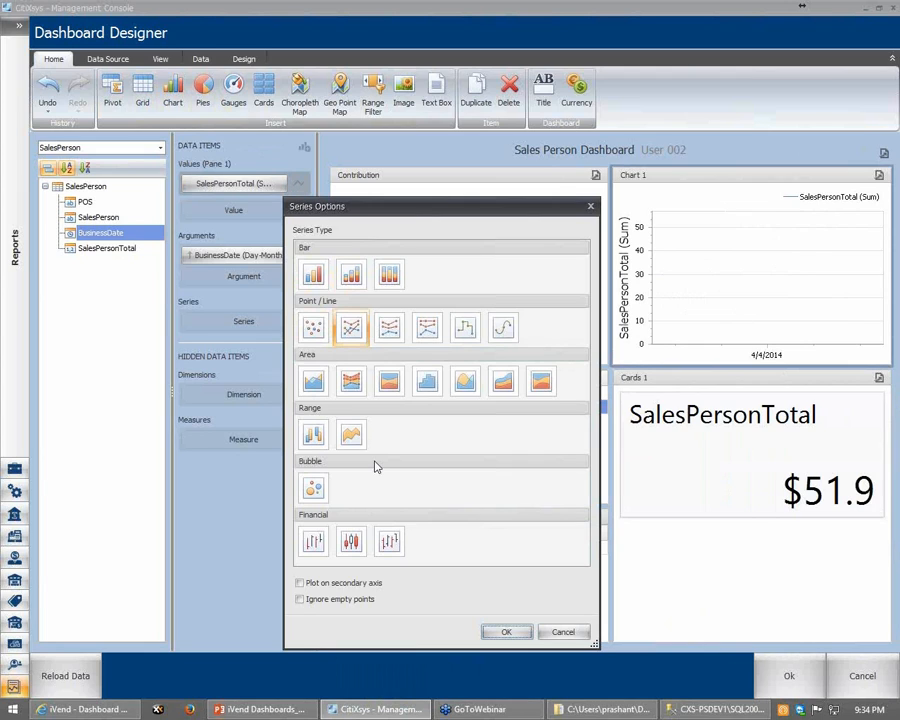
left_click(563, 632)
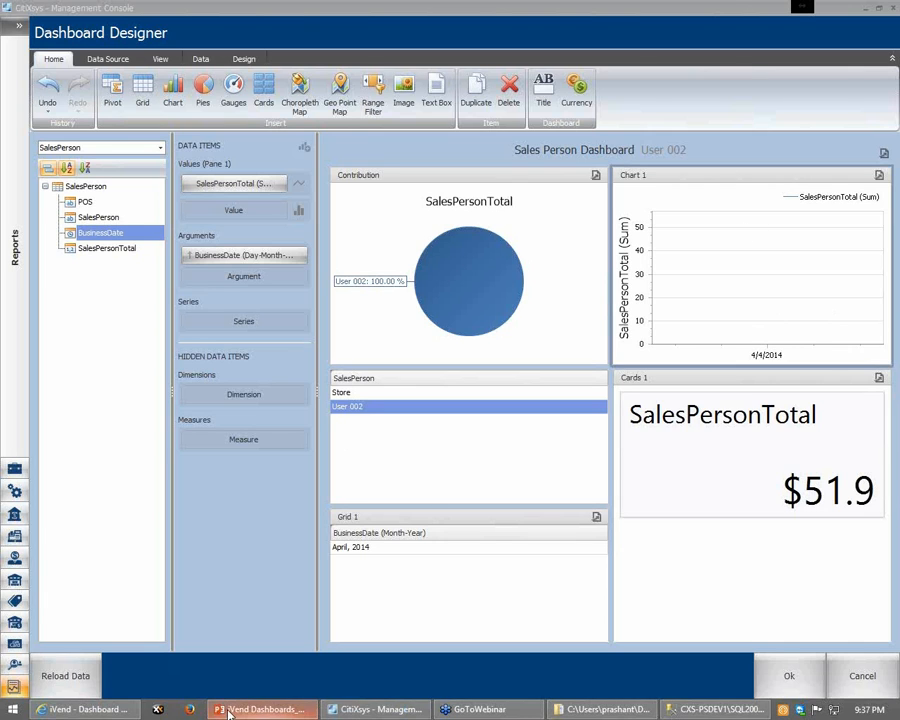
Switch to the iVend Dashboards_Webinar presentation, review slides 3 to 7, and return to the Dashboard Designer.
key("alt+Tab")
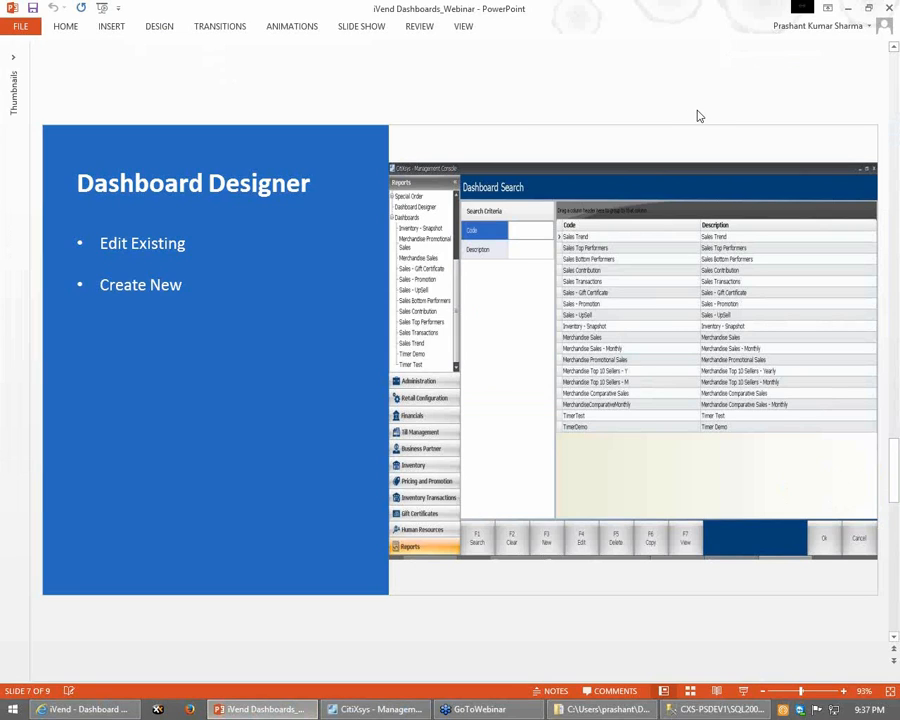
left_click(895, 85)
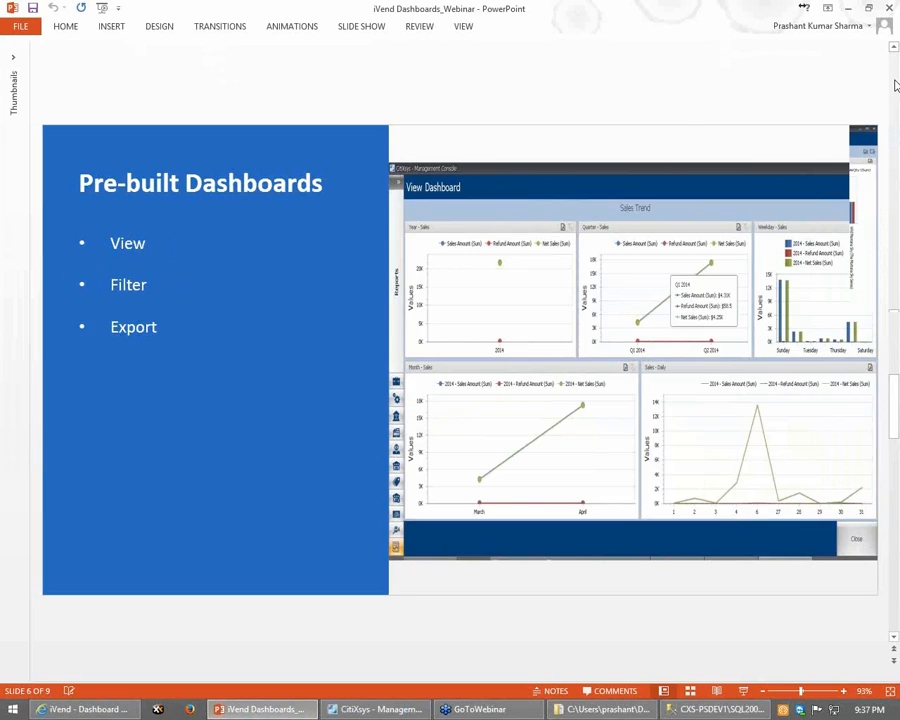
left_click(895, 85)
left_click(895, 85)
left_click(895, 85)
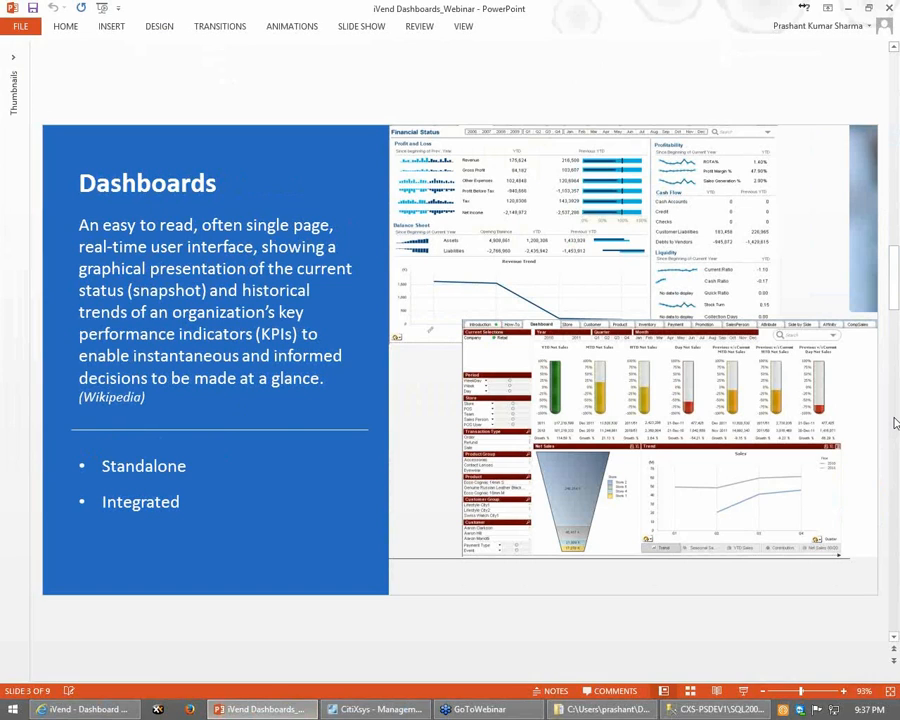
scroll(895, 423, "down", 2)
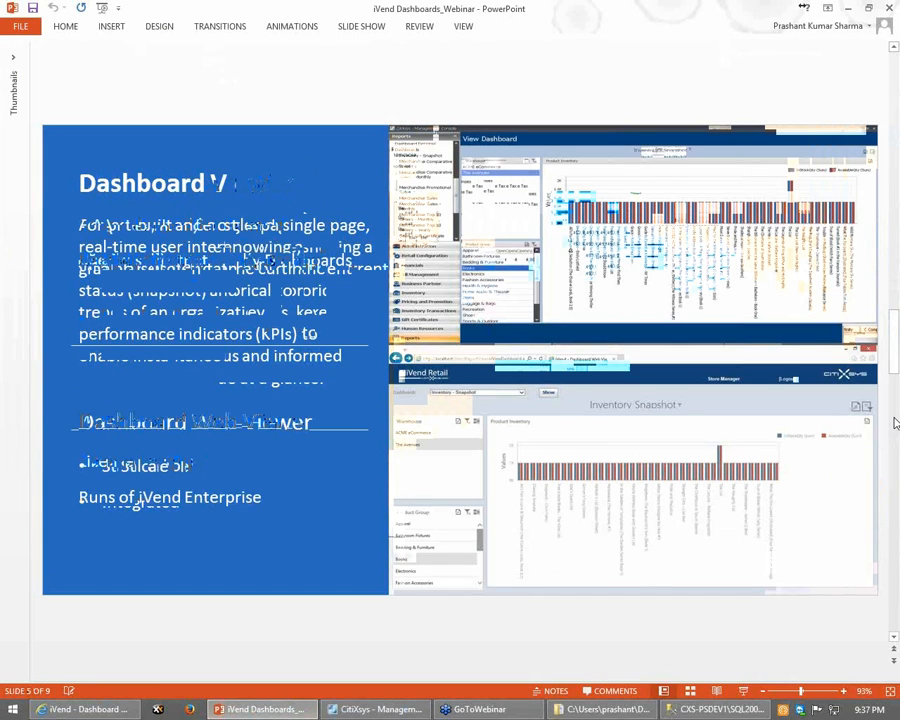
scroll(895, 423, "down", 1)
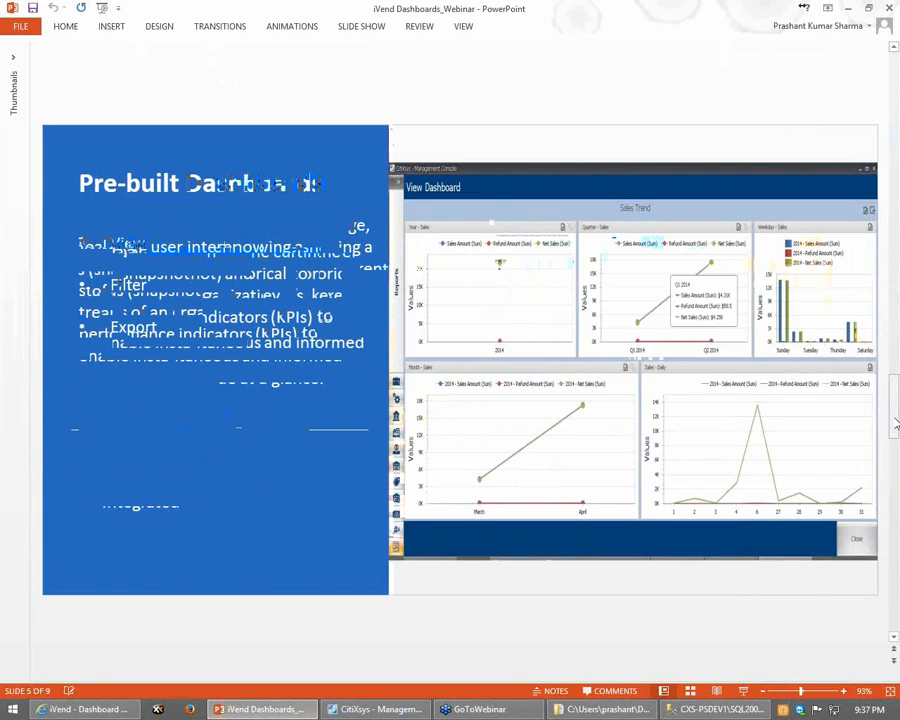
scroll(896, 540, "down", 2)
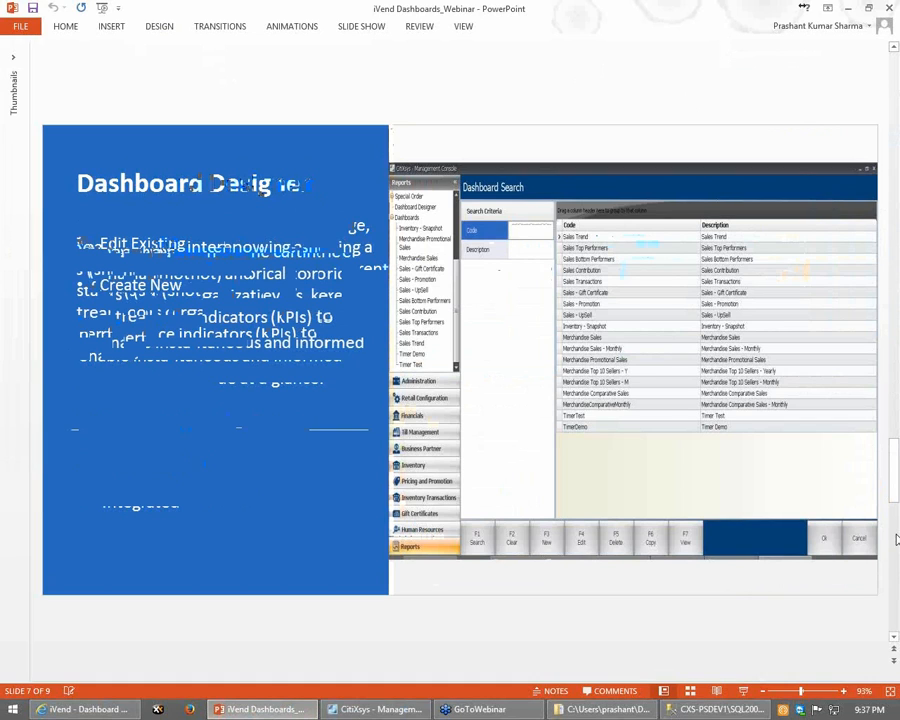
left_click(378, 711)
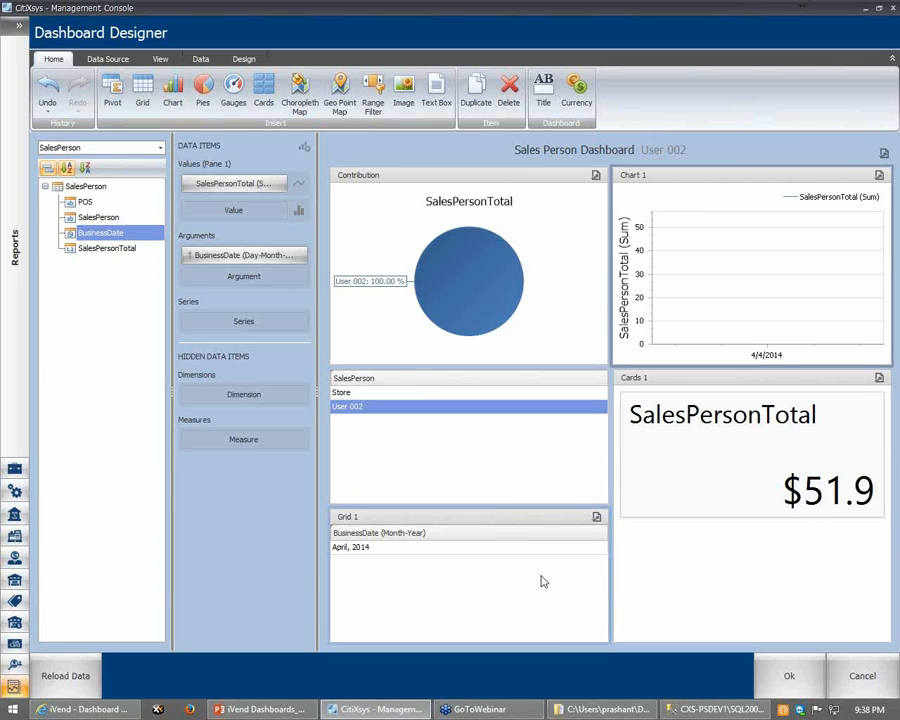